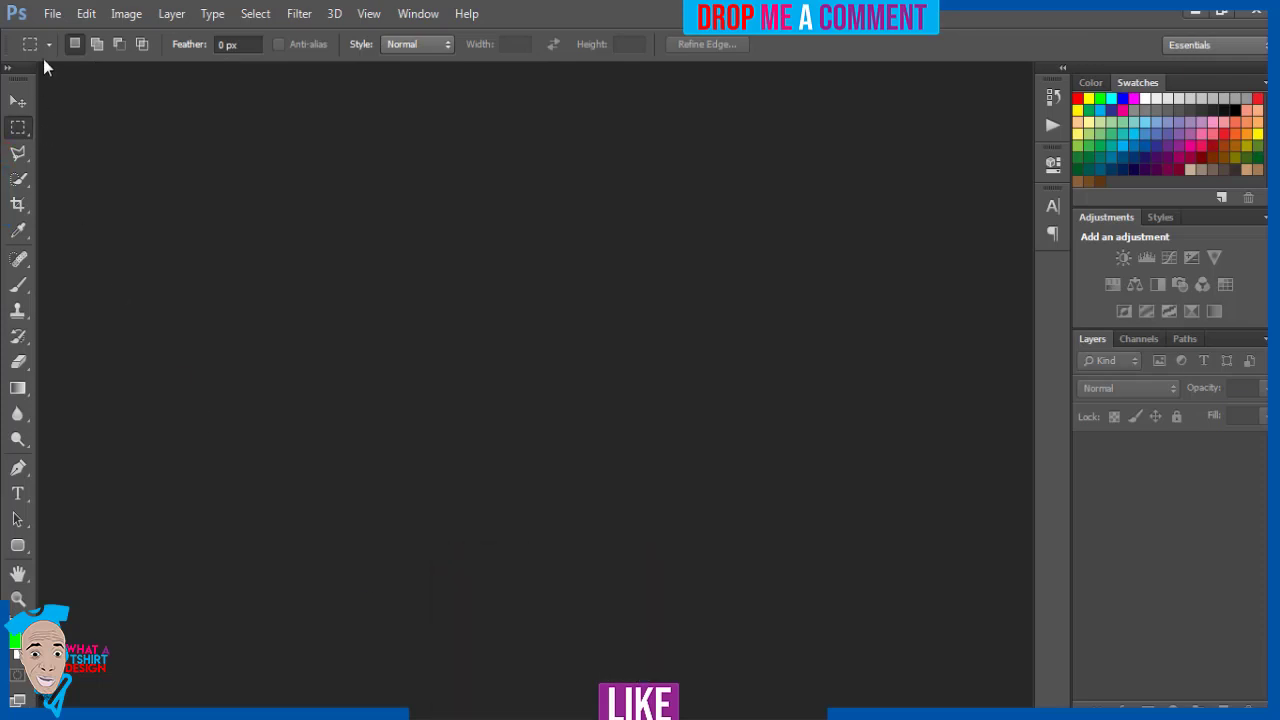
# Step: Create a new 4500×5400 px document at 300 ppi
pyautogui.click(50, 14)
pyautogui.click(57, 37)
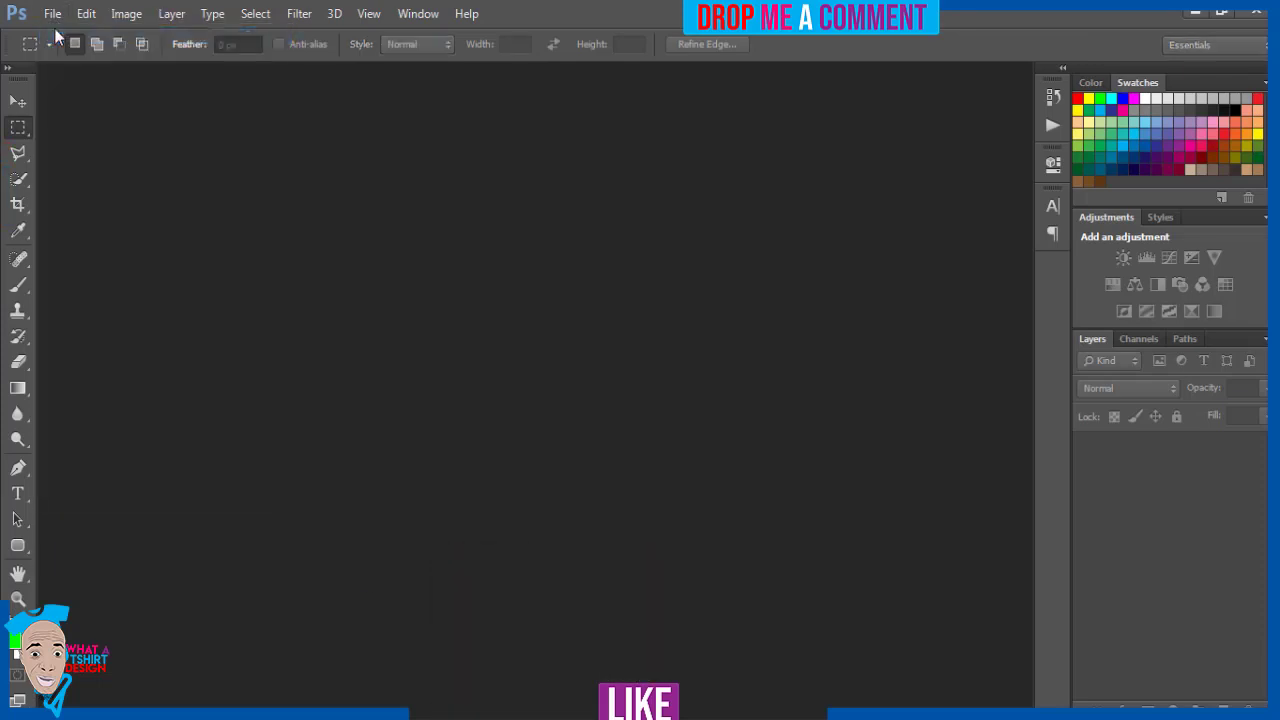
pyautogui.click(718, 258)
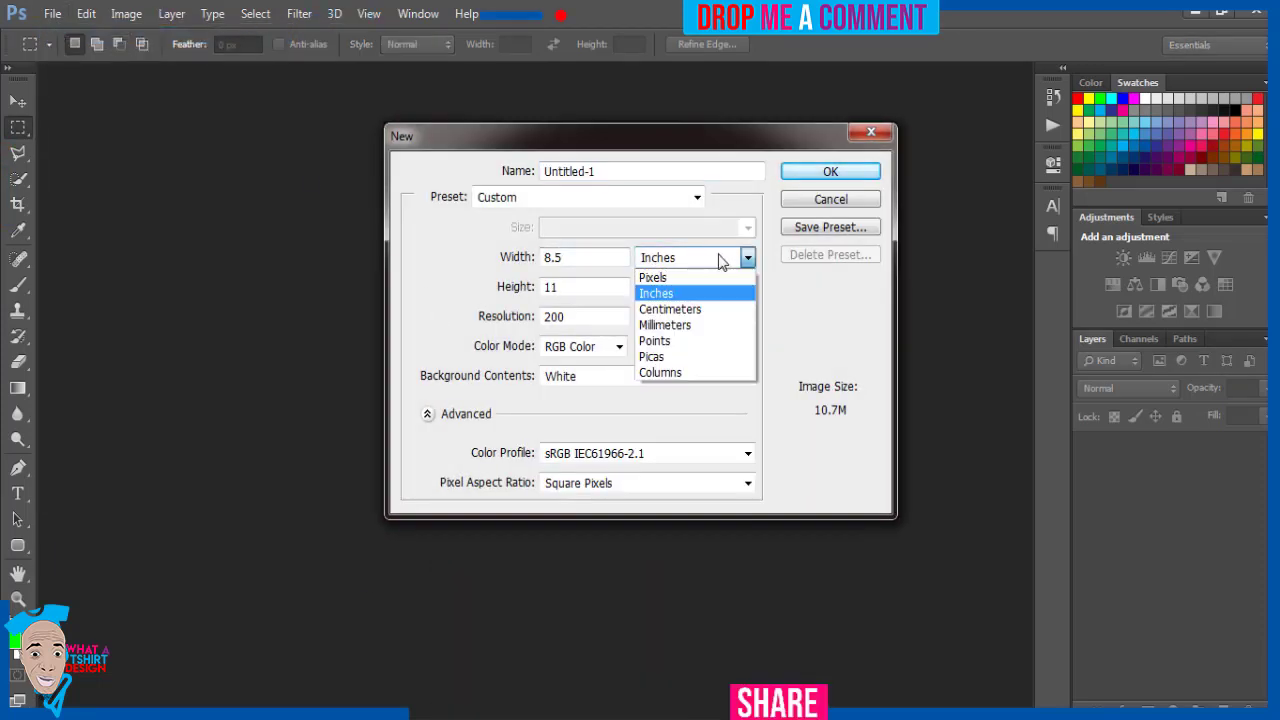
pyautogui.click(717, 278)
pyautogui.moveTo(586, 258); pyautogui.dragTo(479, 265)
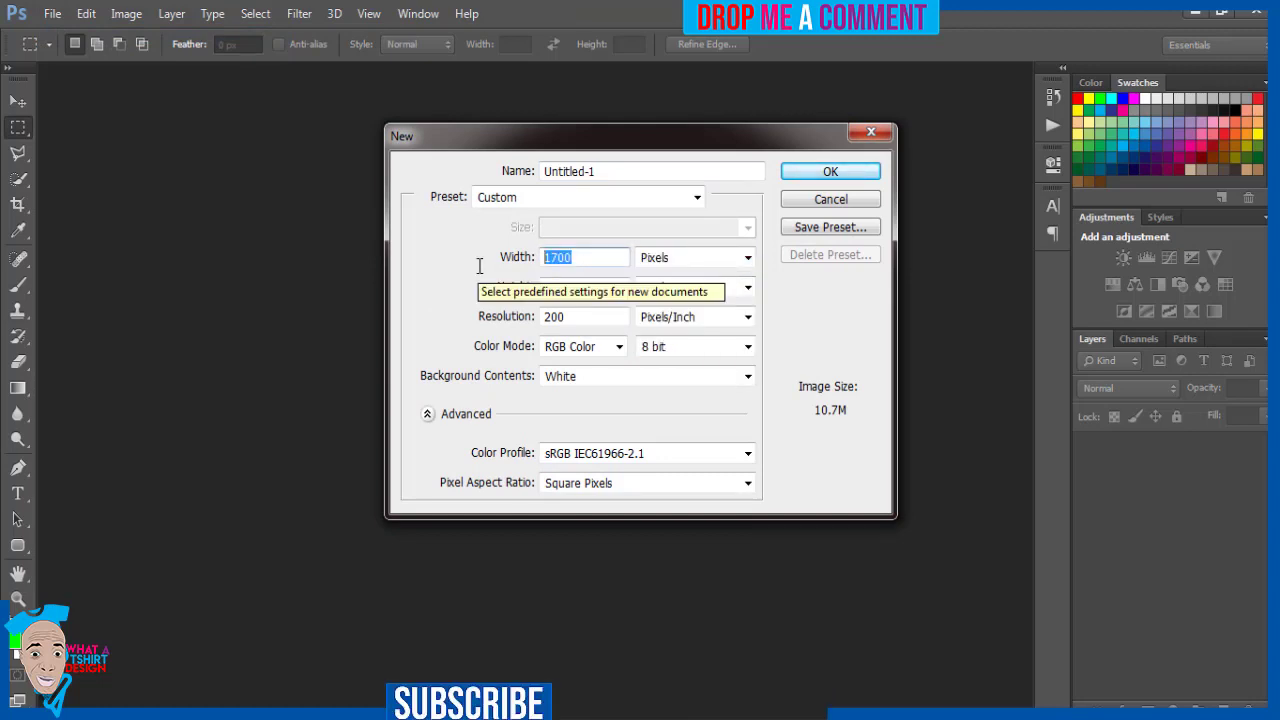
pyautogui.write('45')
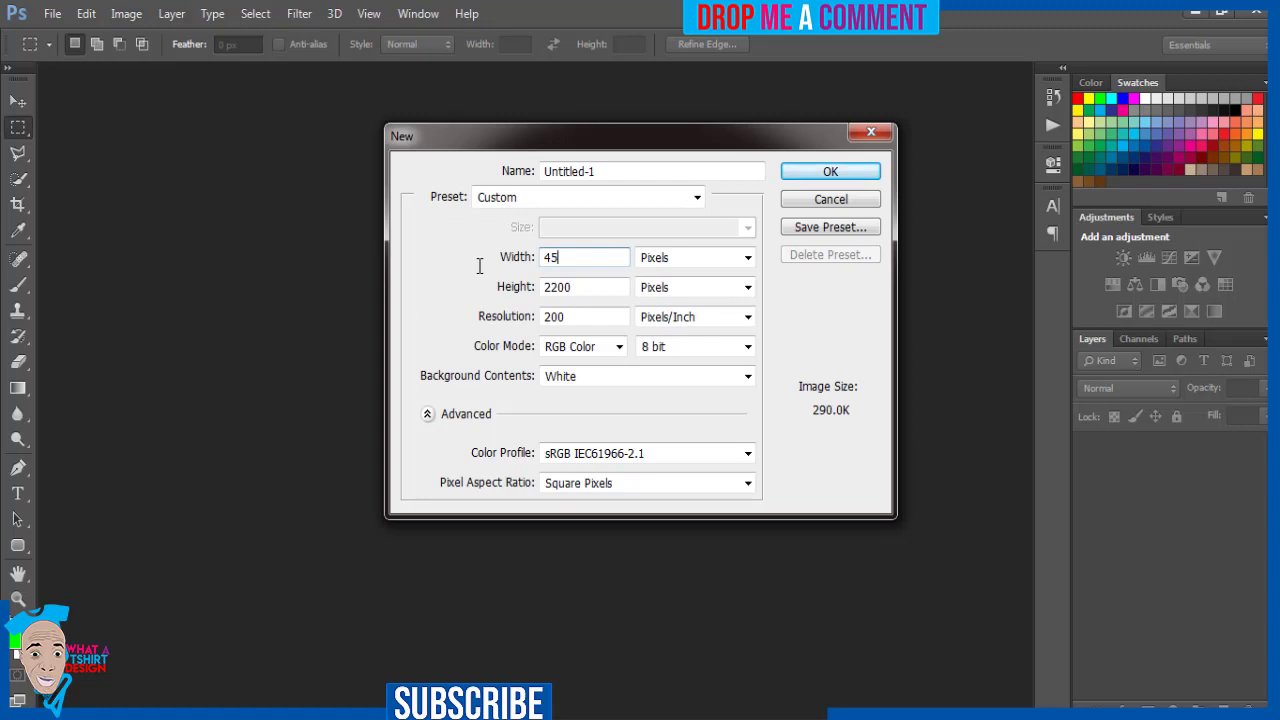
pyautogui.write('00')
pyautogui.moveTo(572, 287); pyautogui.dragTo(535, 286)
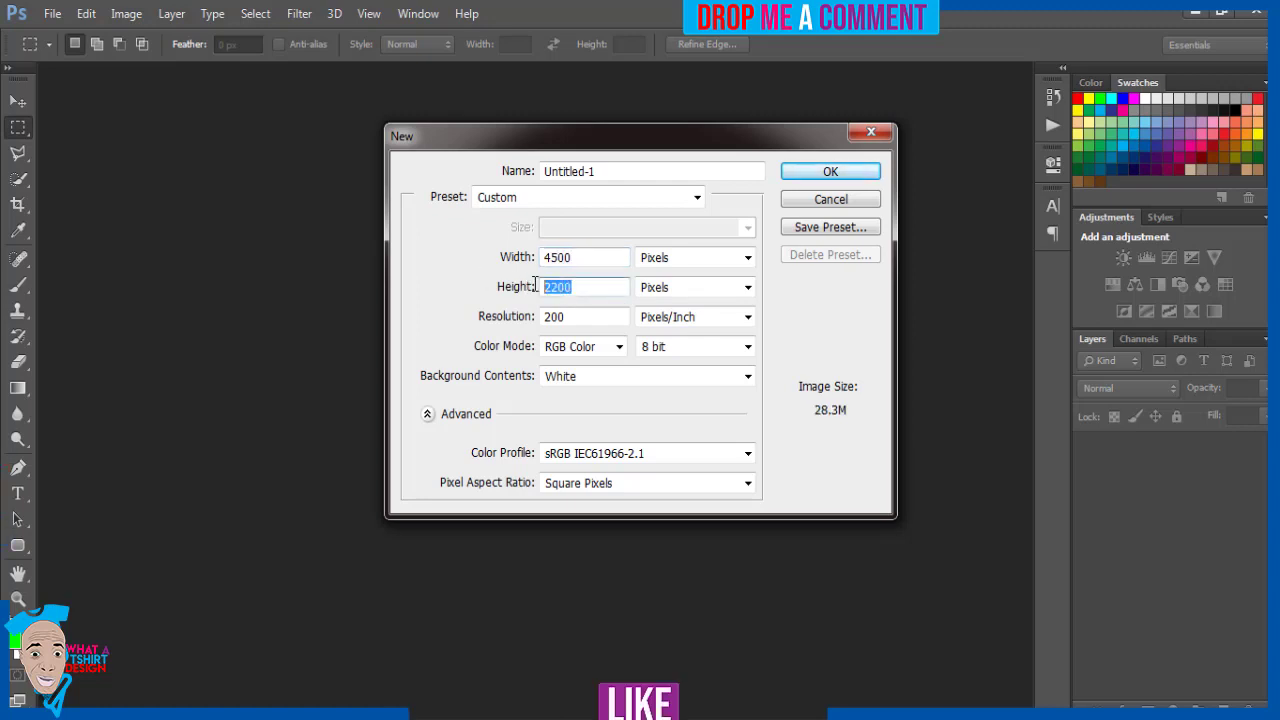
pyautogui.write('5400')
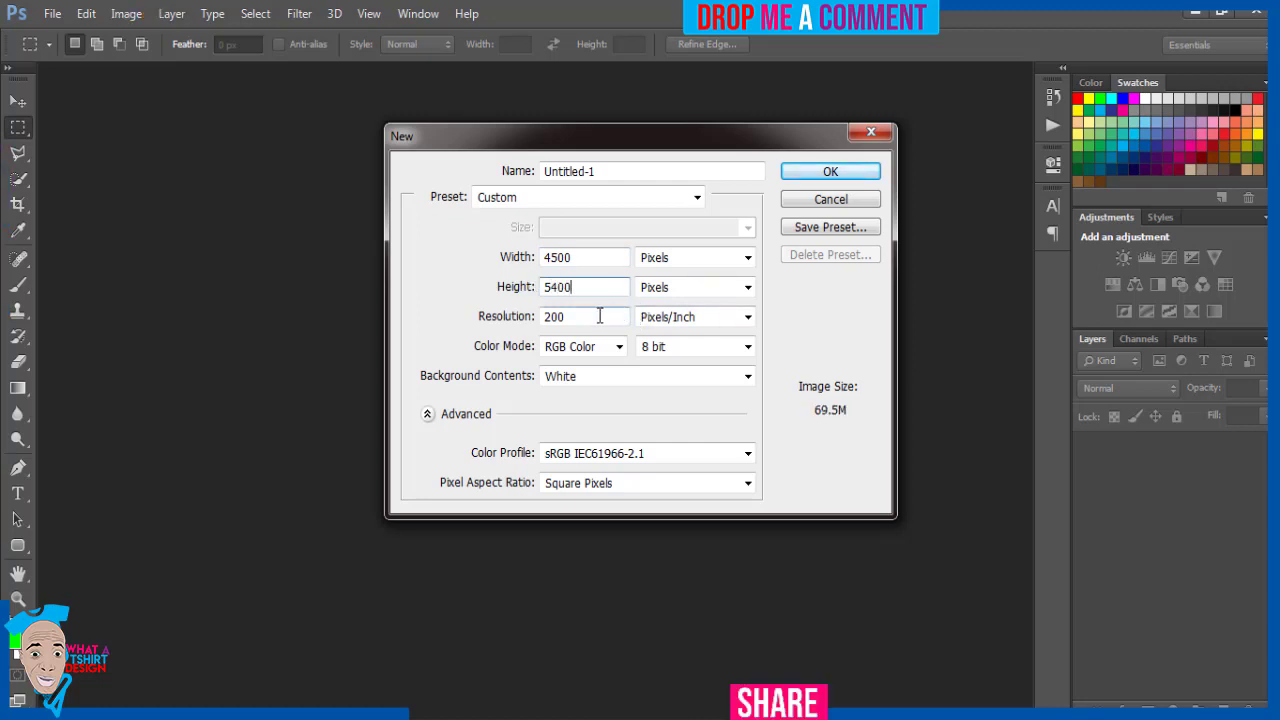
pyautogui.moveTo(600, 316); pyautogui.dragTo(543, 319)
pyautogui.write('300')
pyautogui.click(820, 176)
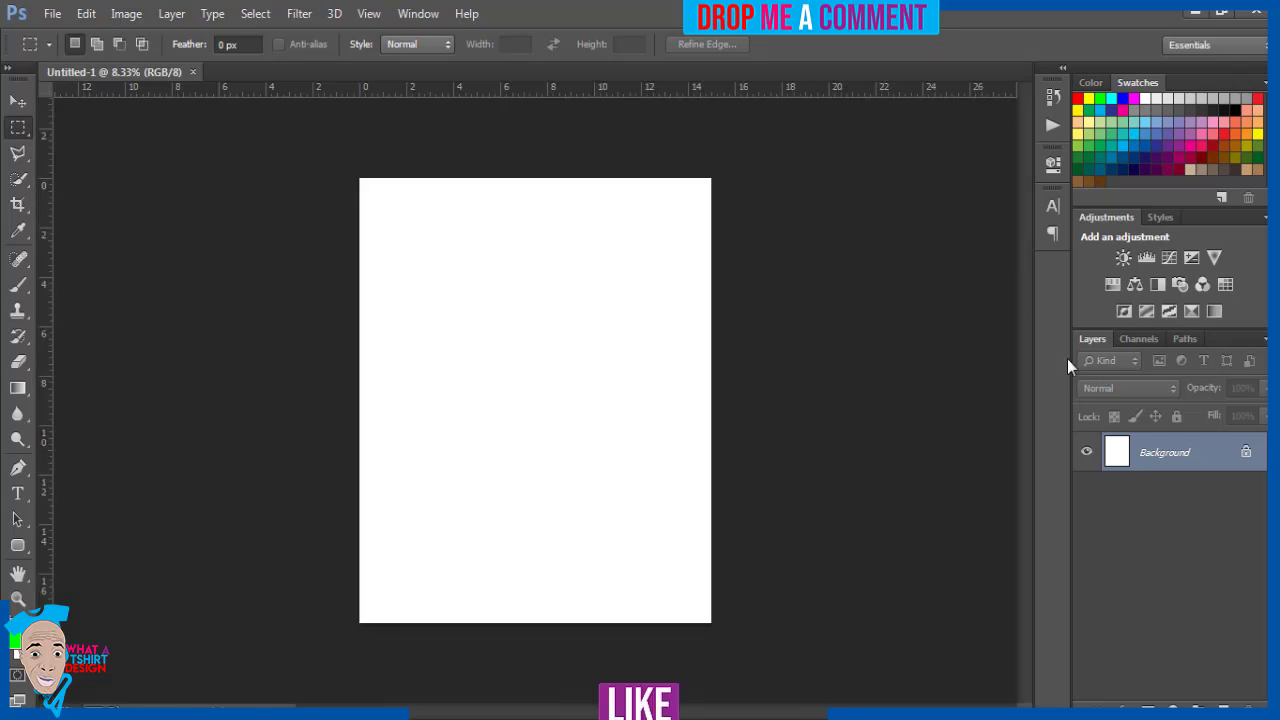
# Step: Unlock the Background as Layer 0, check its visibility, then switch to the browser
pyautogui.doubleClick(1246, 456)
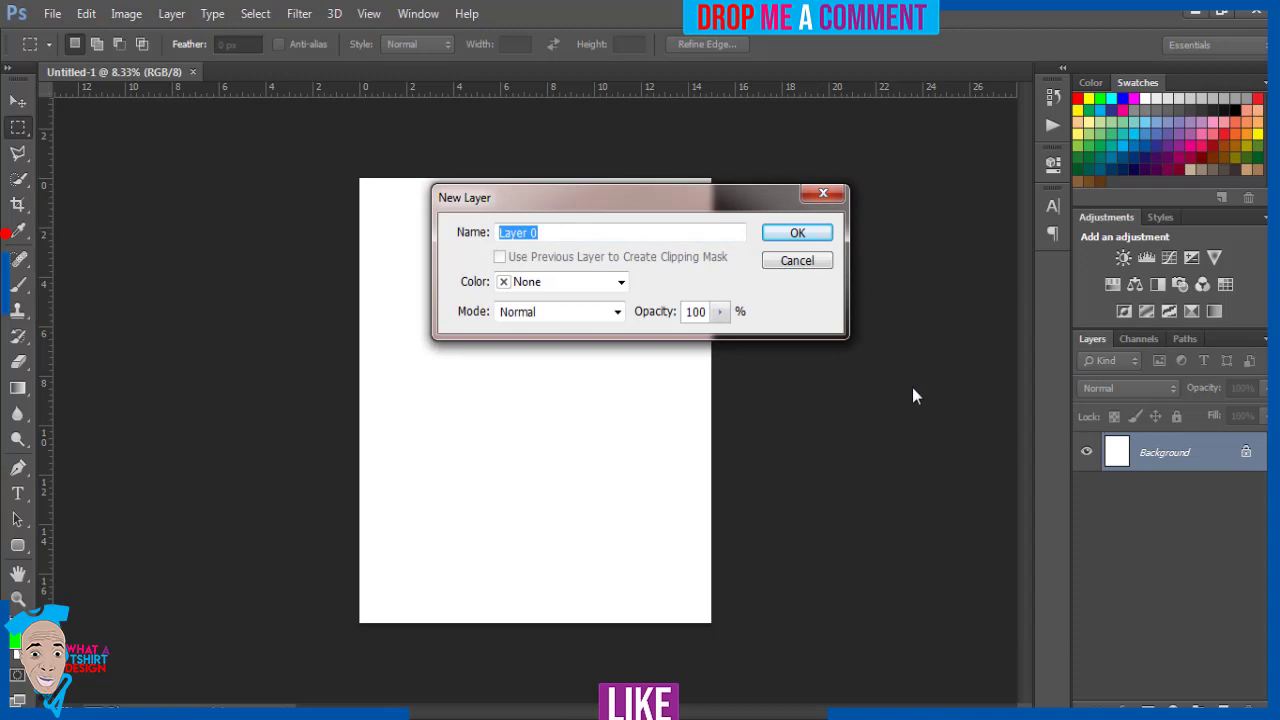
pyautogui.click(780, 238)
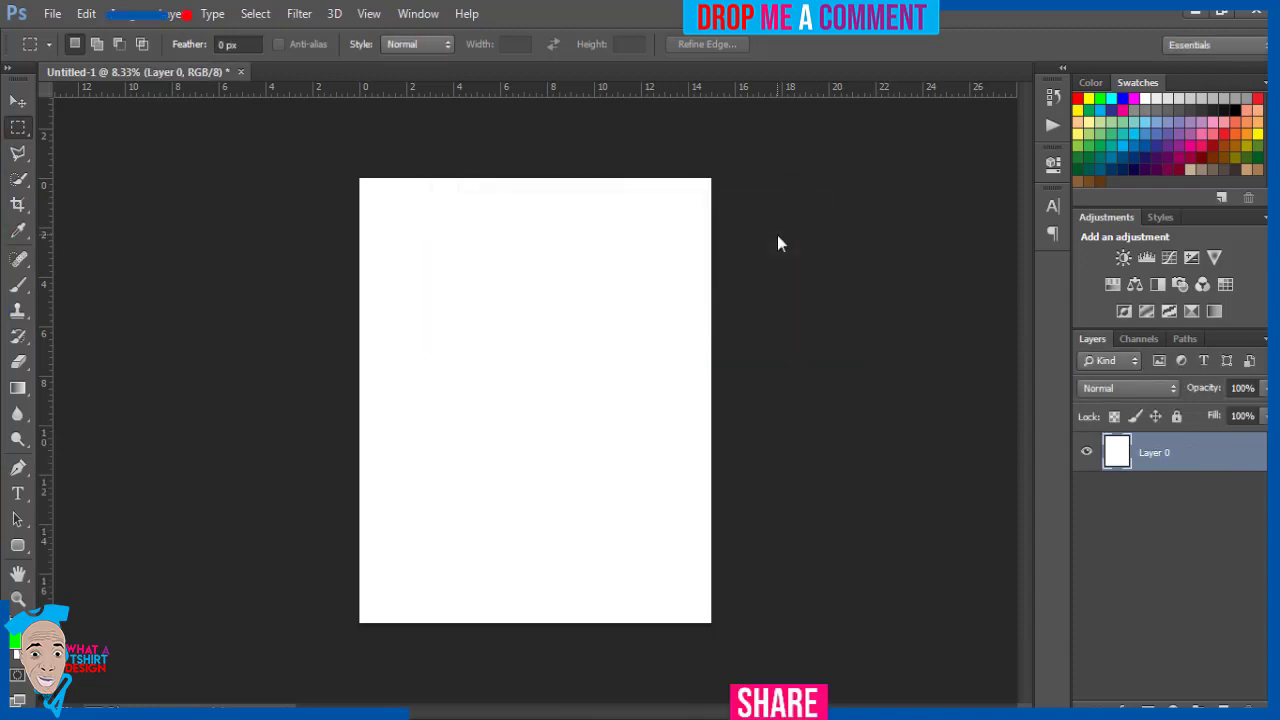
pyautogui.click(1089, 454)
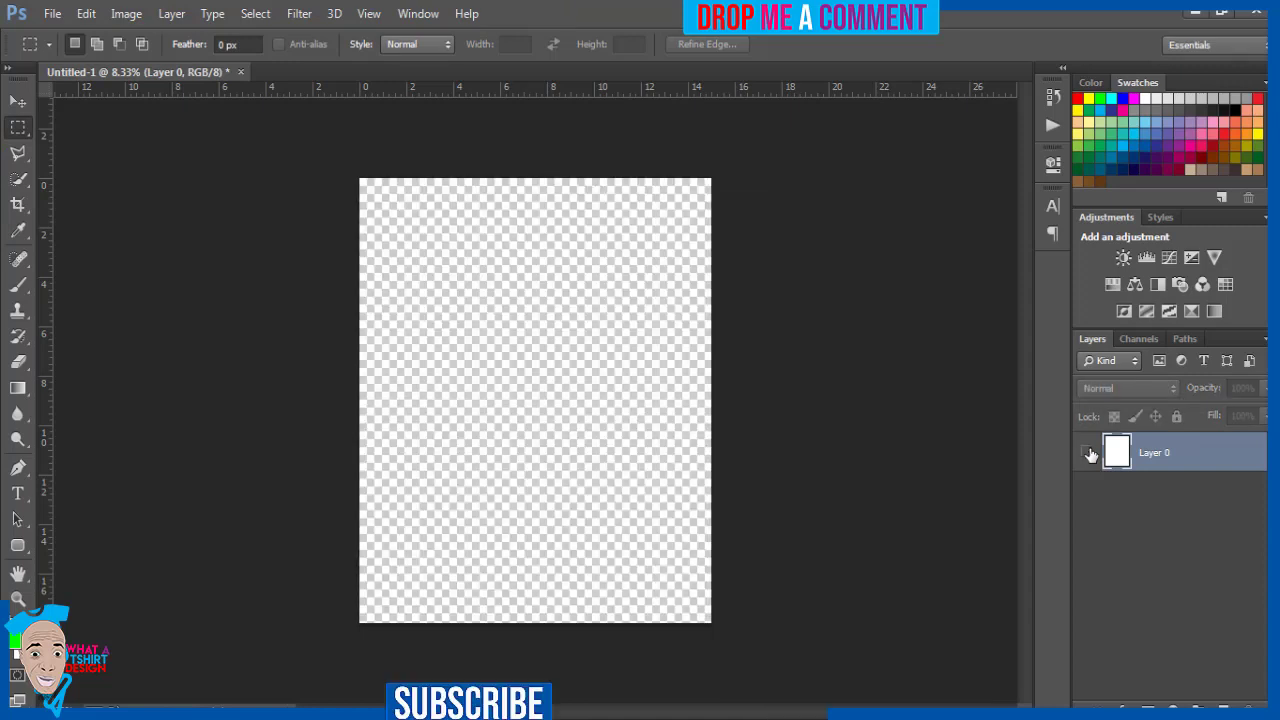
pyautogui.click(1090, 454)
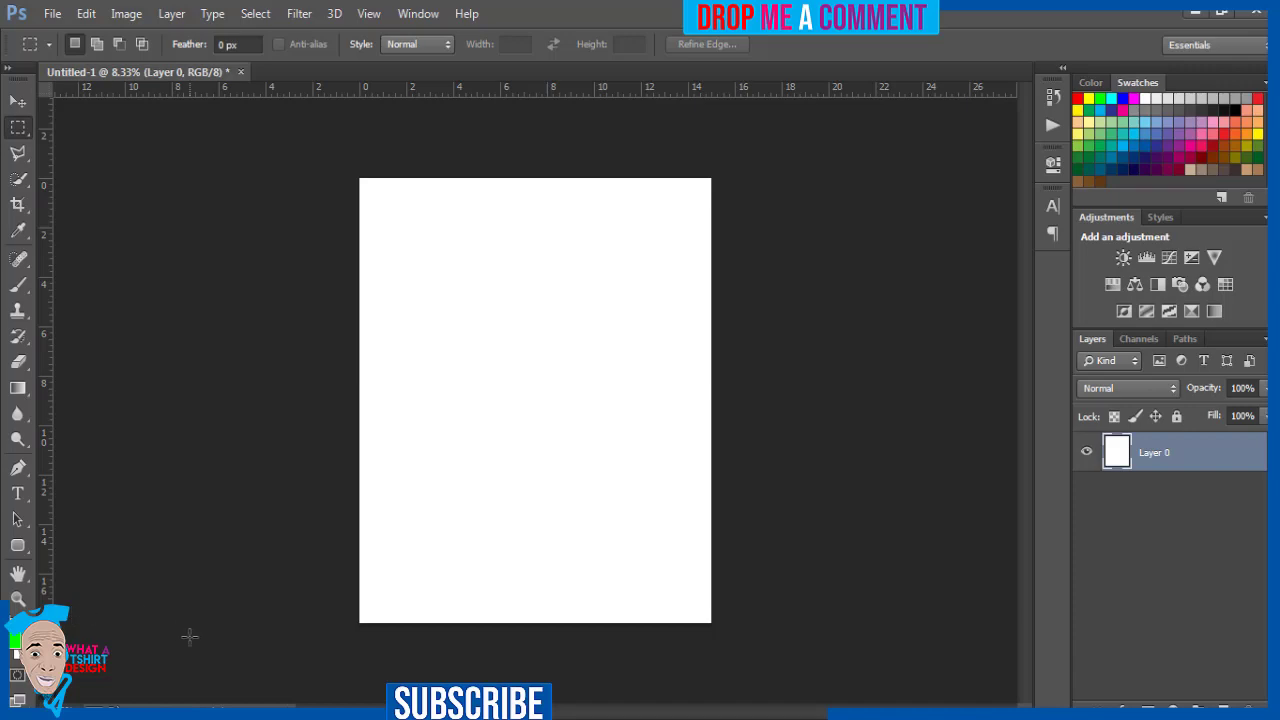
pyautogui.hotkey('alt', 'Tab')
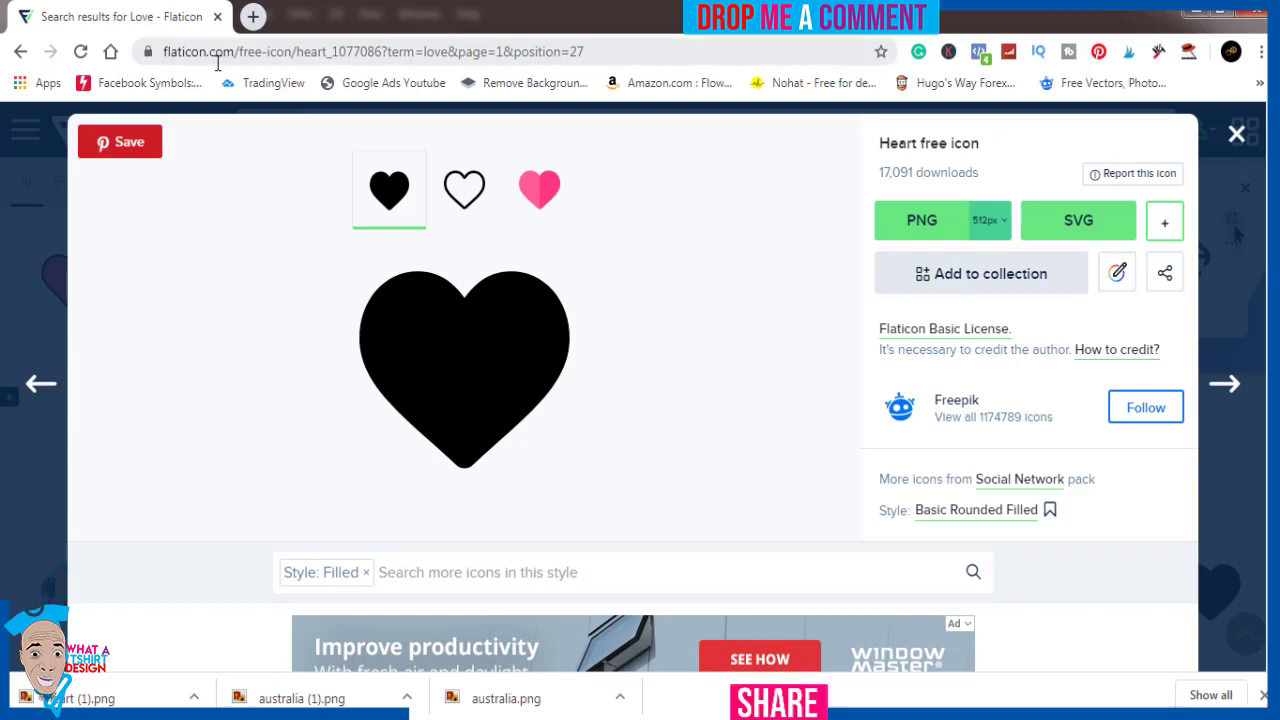
# Step: Close the Flaticon heart icon details and the browser to return to Photoshop
pyautogui.click(1236, 138)
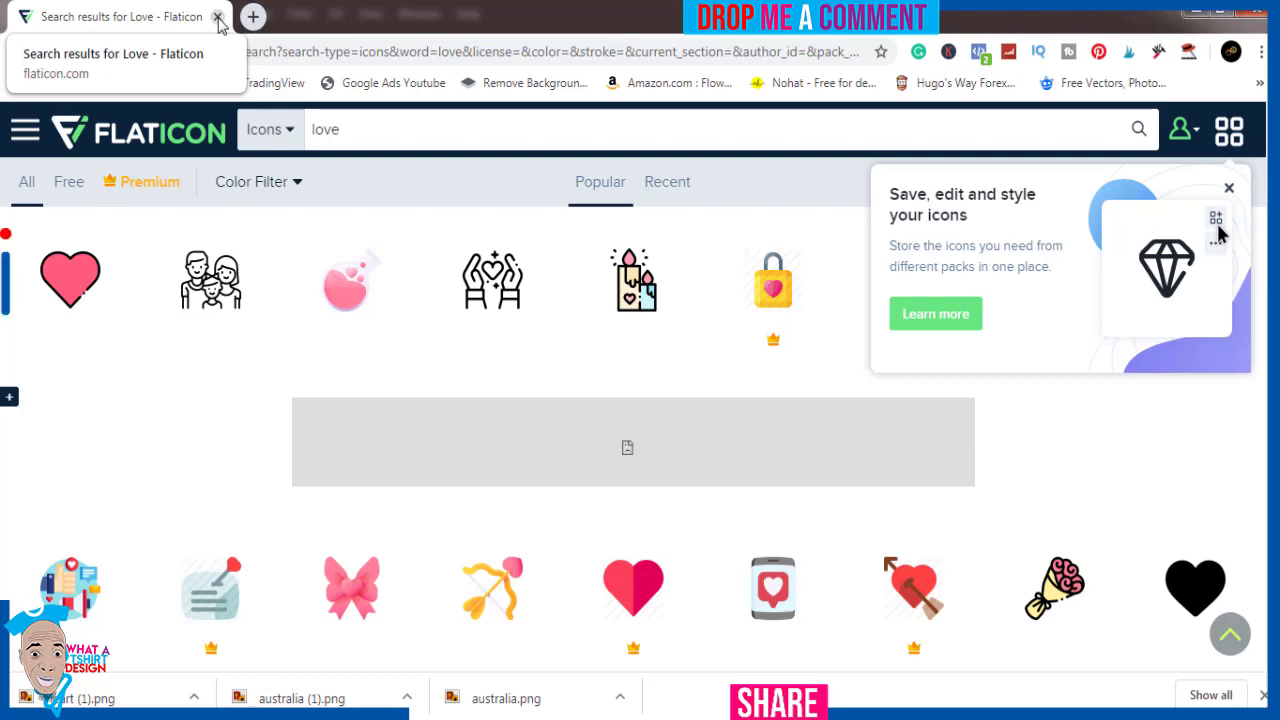
pyautogui.click(218, 17)
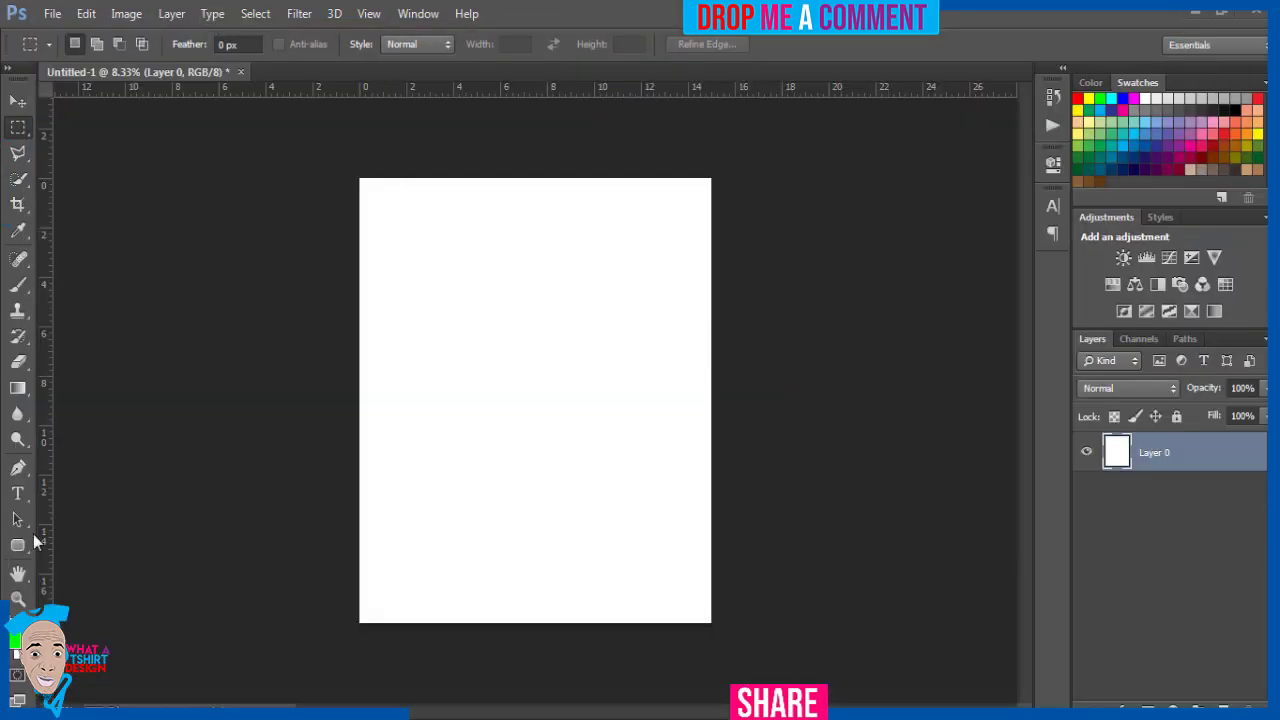
# Step: Drag the australia (1) image from the Downloads folder onto the Photoshop canvas
pyautogui.press('super+e')
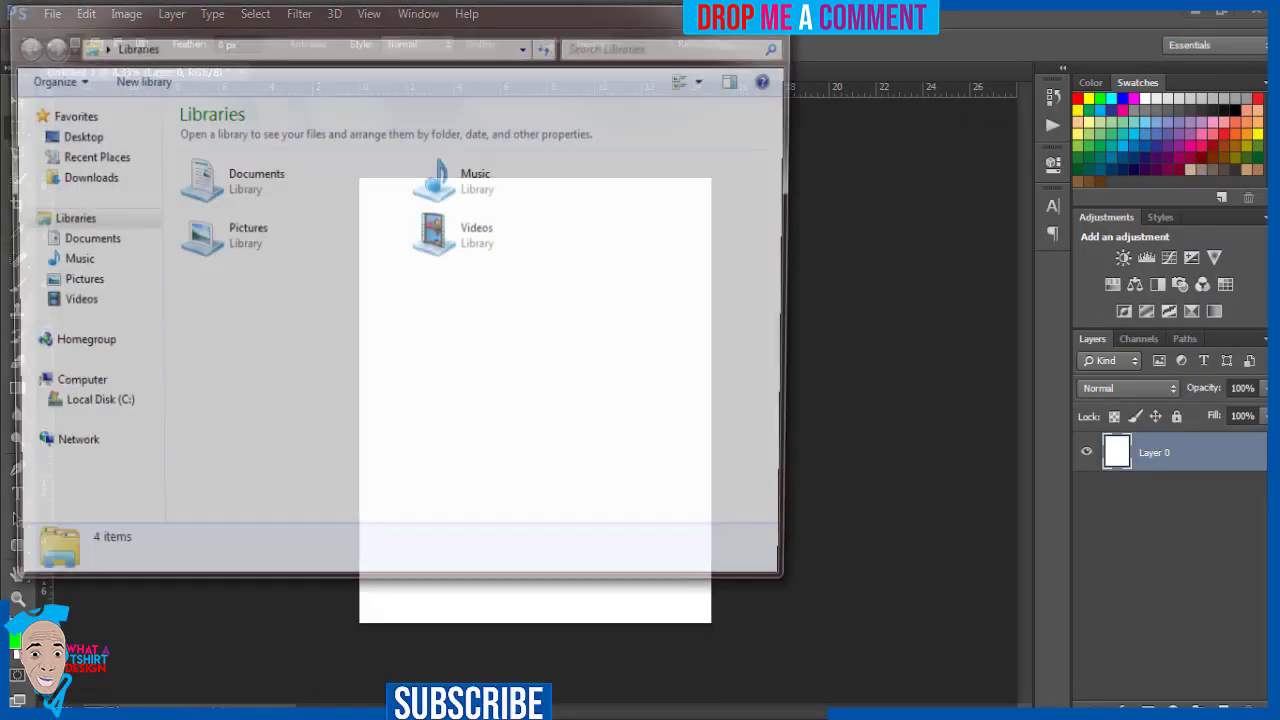
pyautogui.click(95, 182)
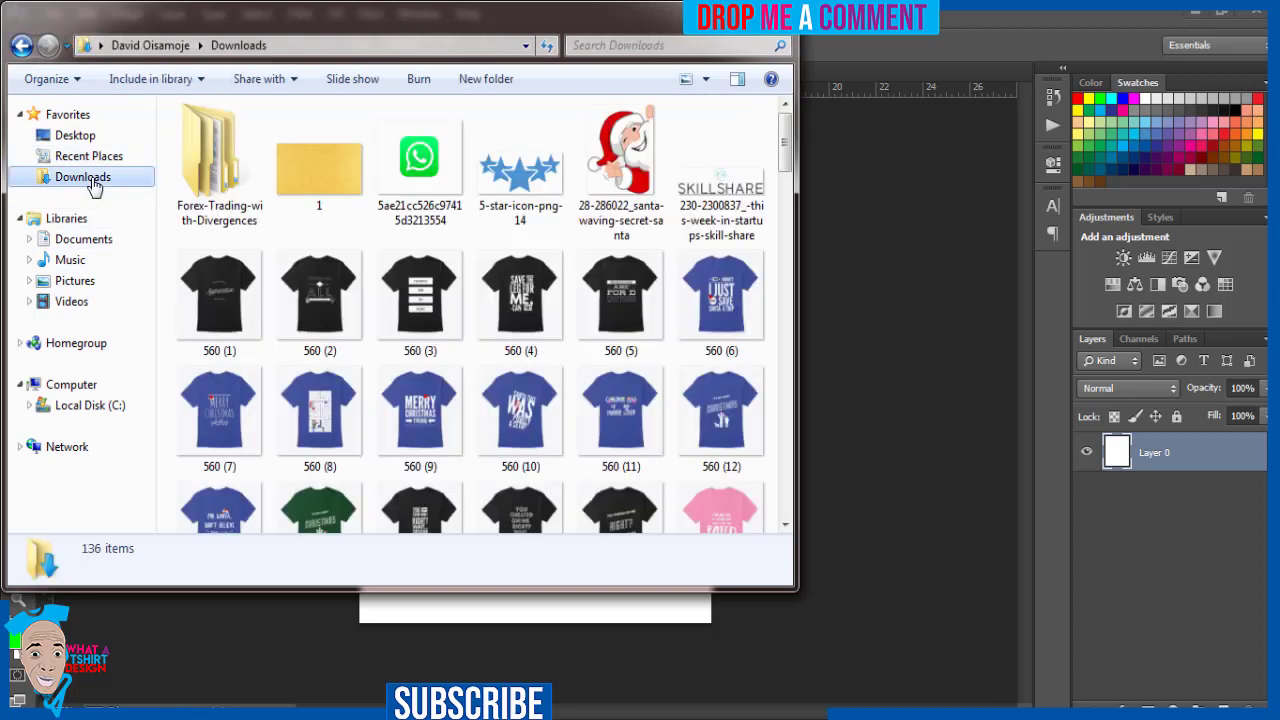
pyautogui.click(540, 400)
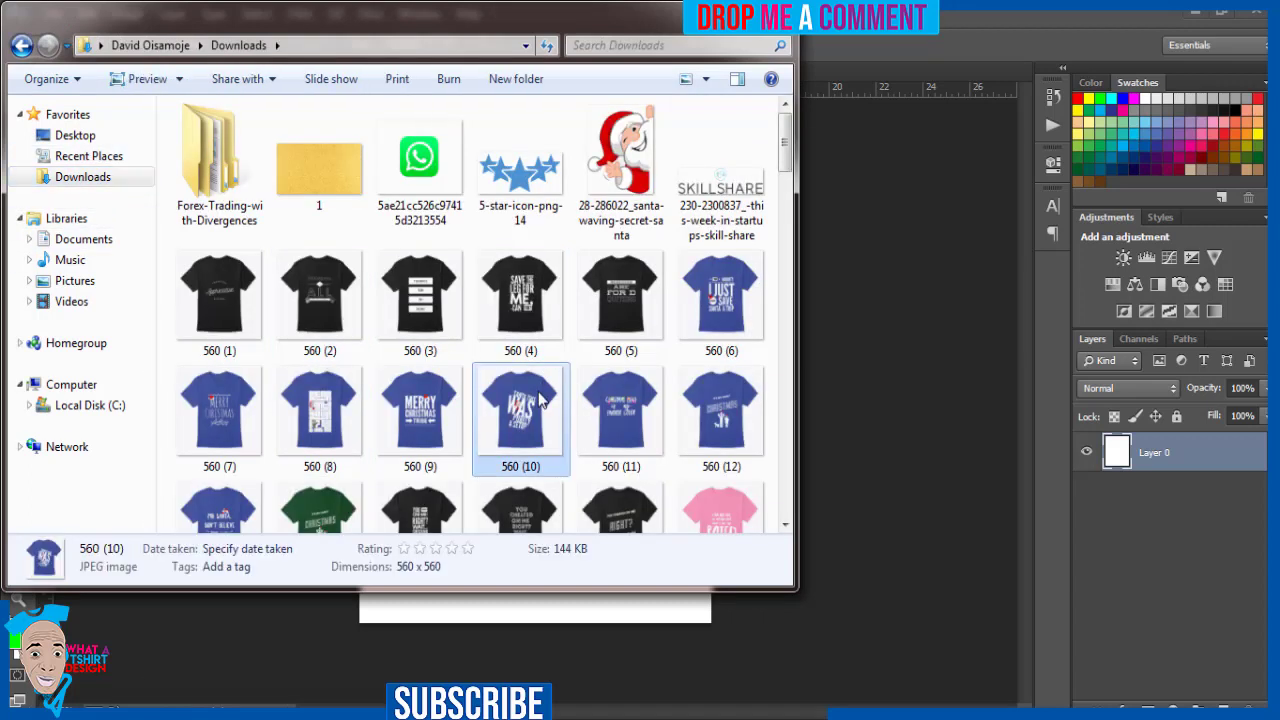
pyautogui.press('a')
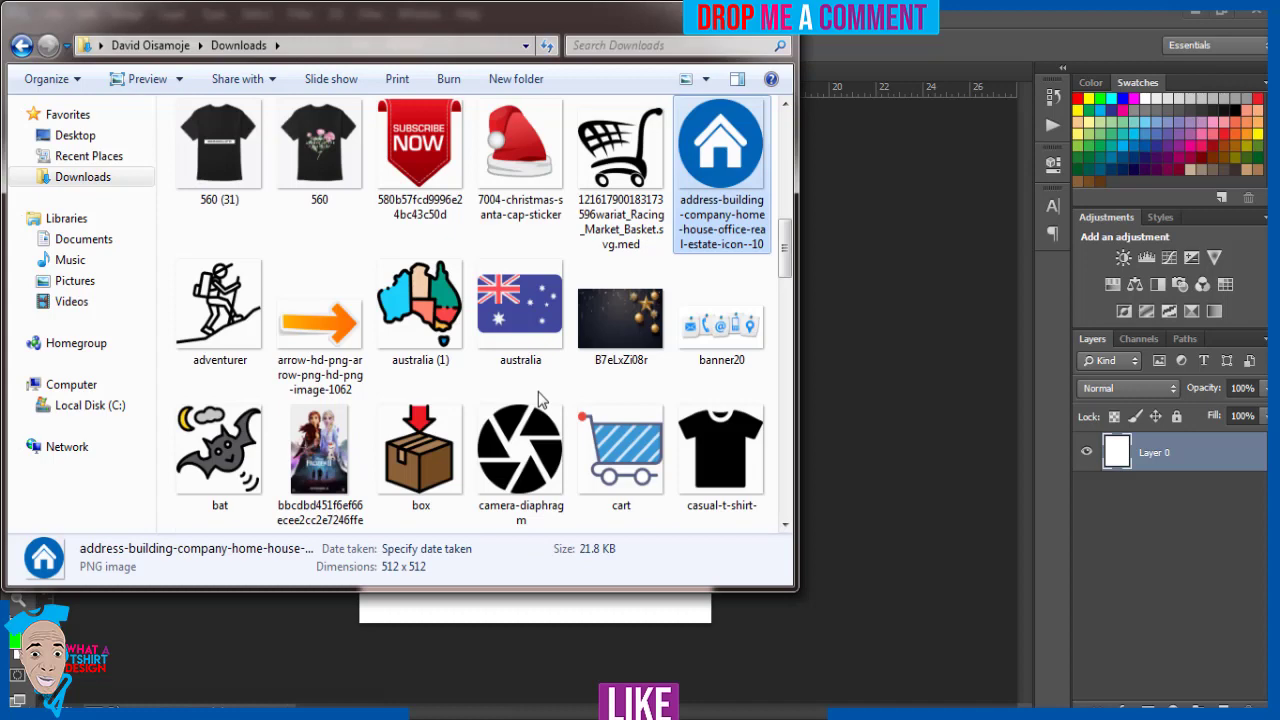
pyautogui.moveTo(438, 290); pyautogui.dragTo(500, 614)
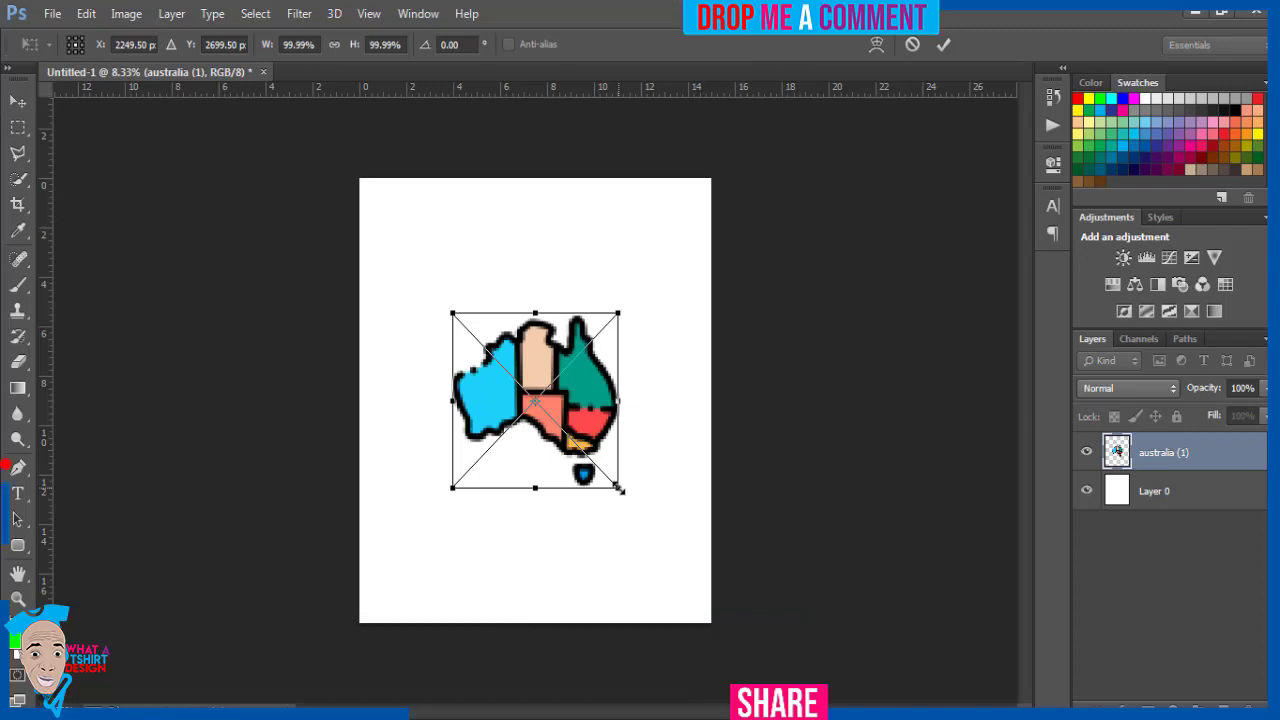
# Step: Scale the Australia map to about 152%, place it high, then nudge it slightly down
pyautogui.moveTo(619, 489); pyautogui.dragTo(657, 538)
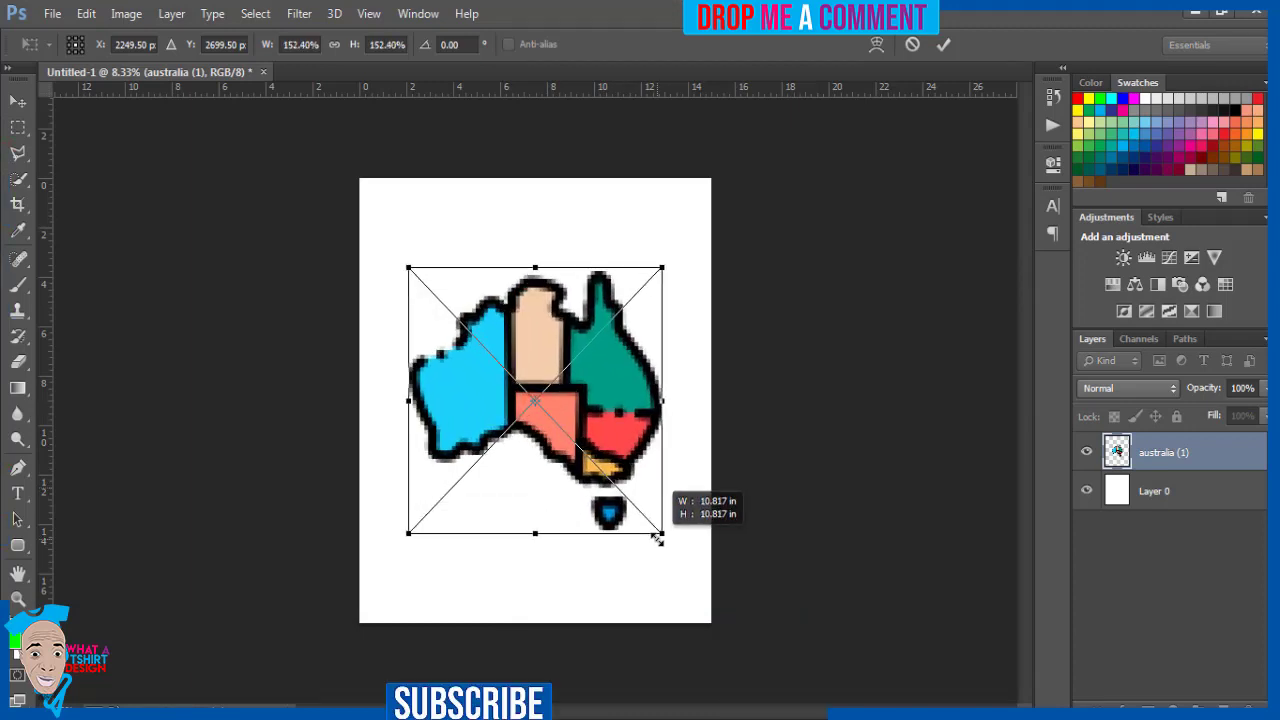
pyautogui.moveTo(625, 425); pyautogui.dragTo(622, 363)
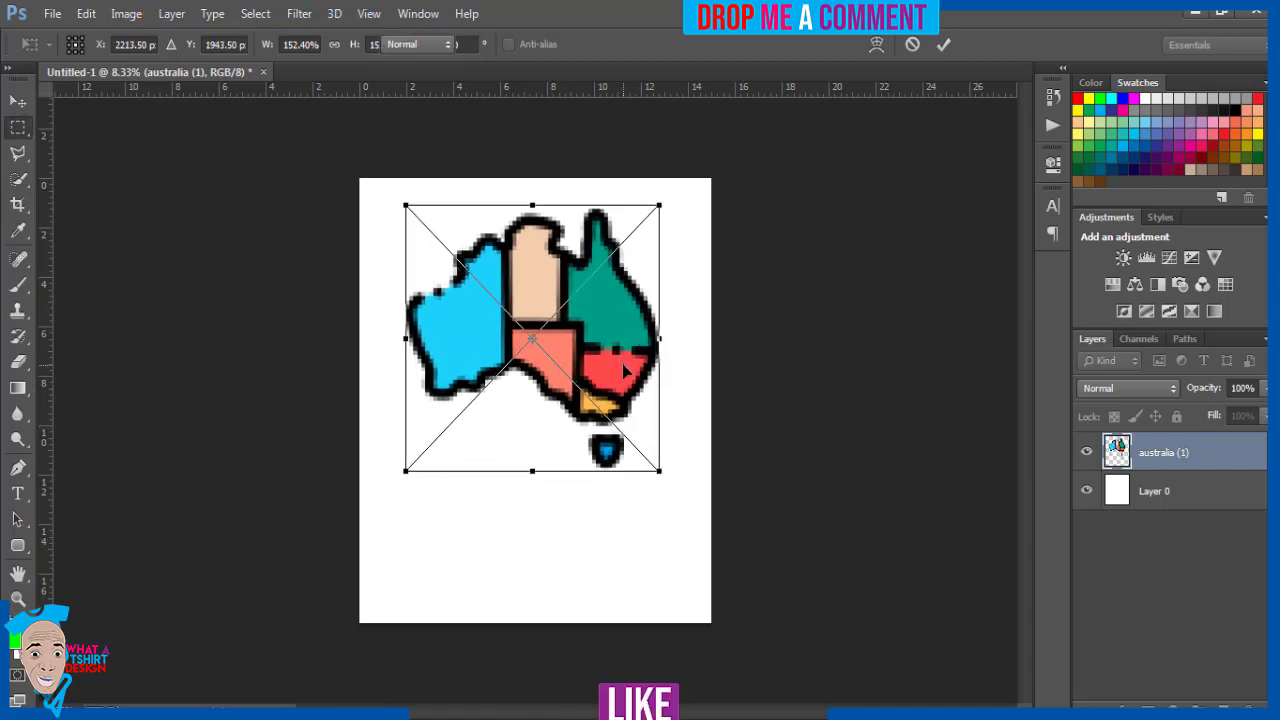
pyautogui.press('Return')
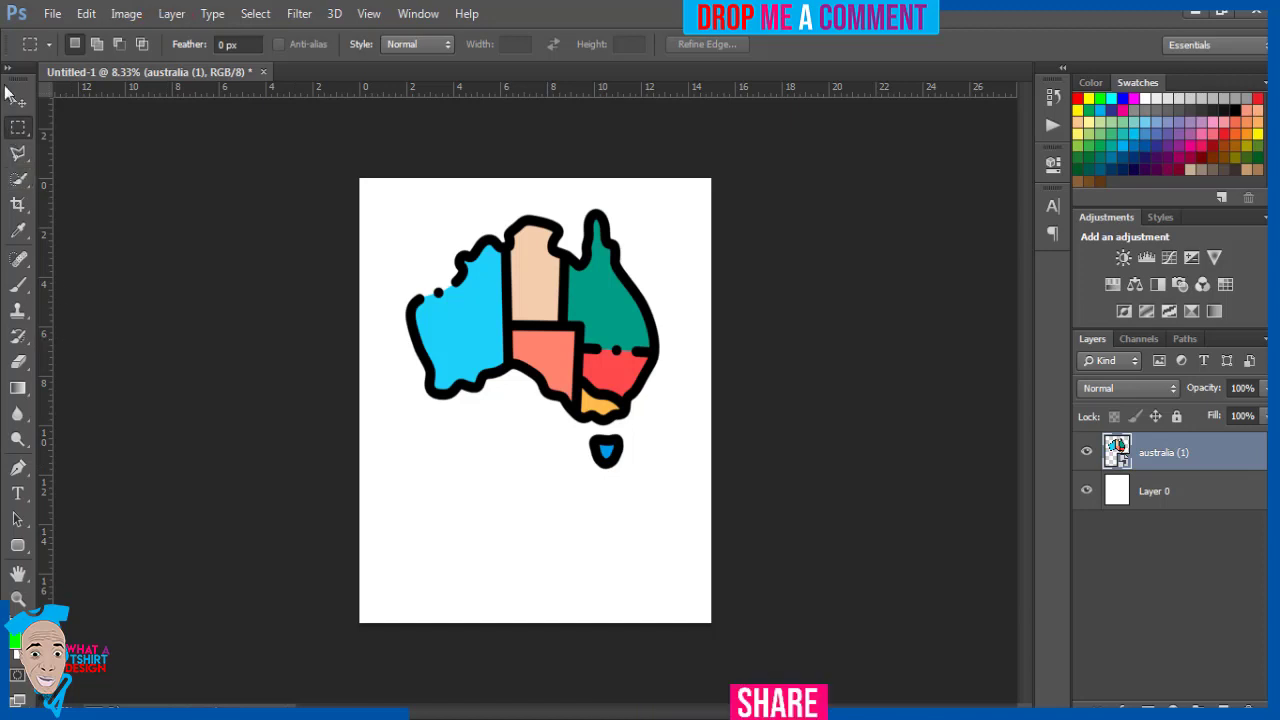
pyautogui.click(17, 100)
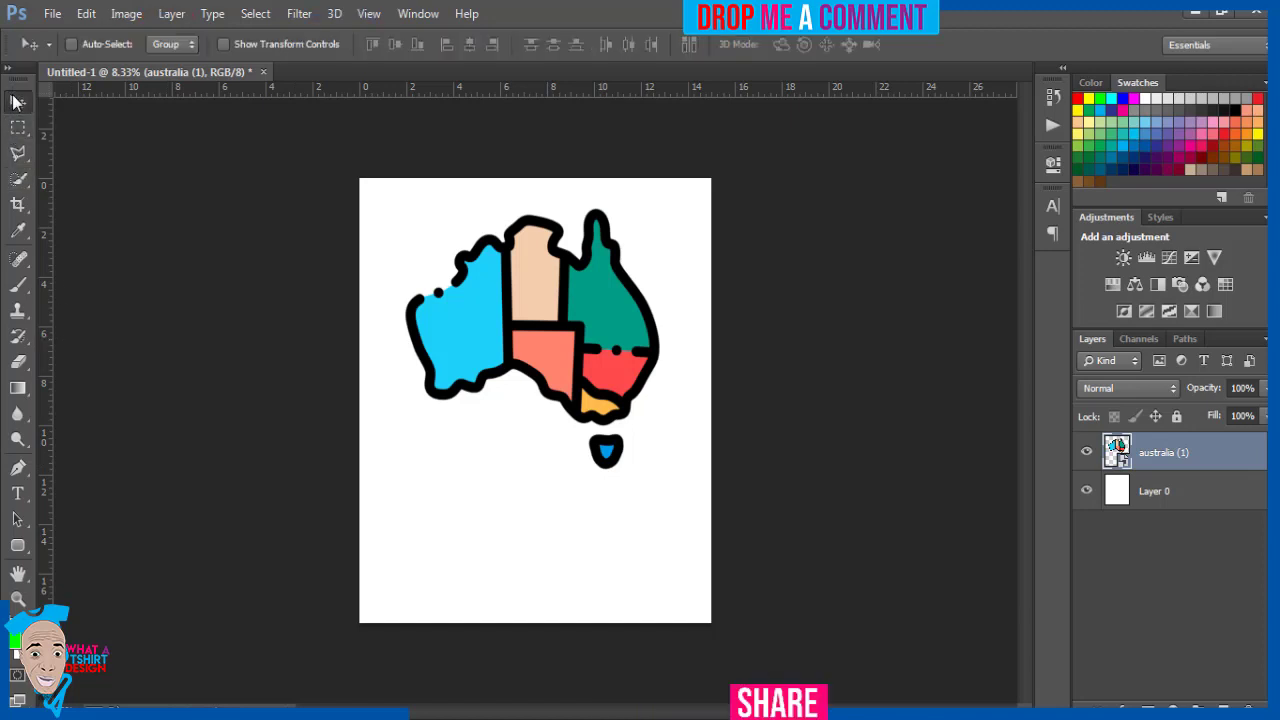
pyautogui.moveTo(543, 322)
pyautogui.mouseDown()
pyautogui.moveTo(538, 376)
pyautogui.moveTo(540, 360)
pyautogui.mouseUp()
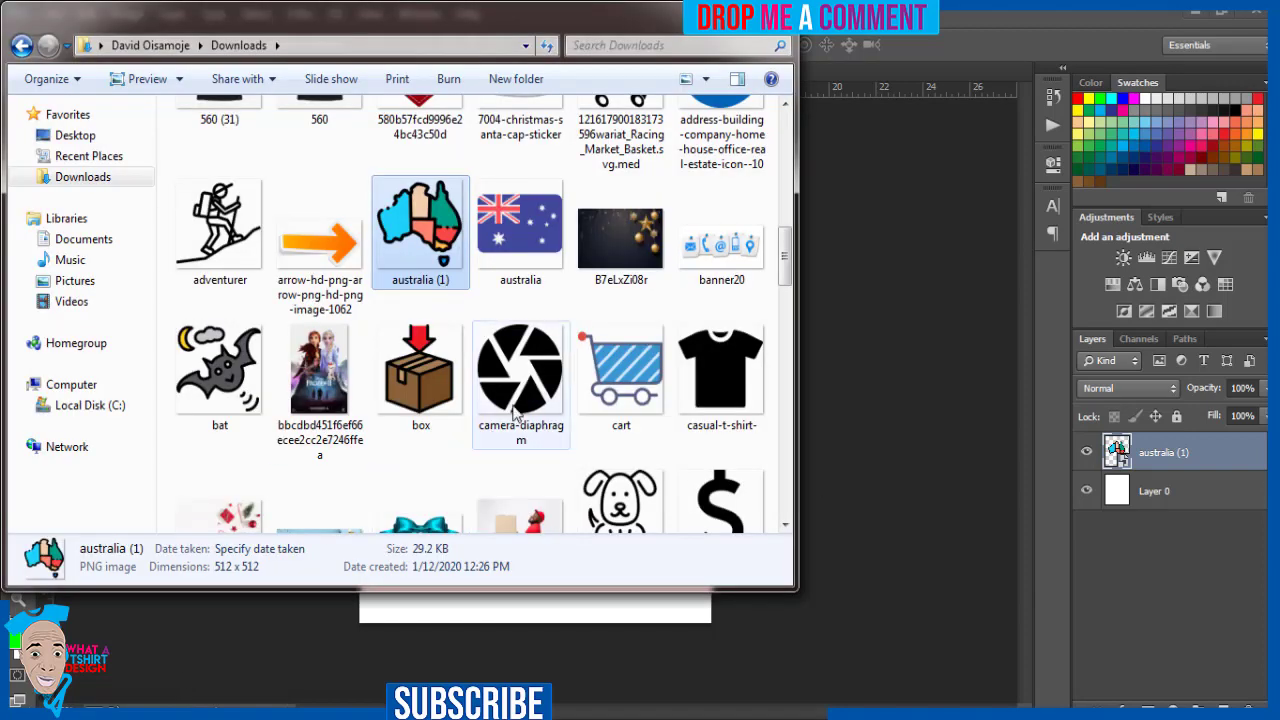
# Step: Drag the heart (1) image from Downloads onto the canvas over the map
pyautogui.click(516, 410)
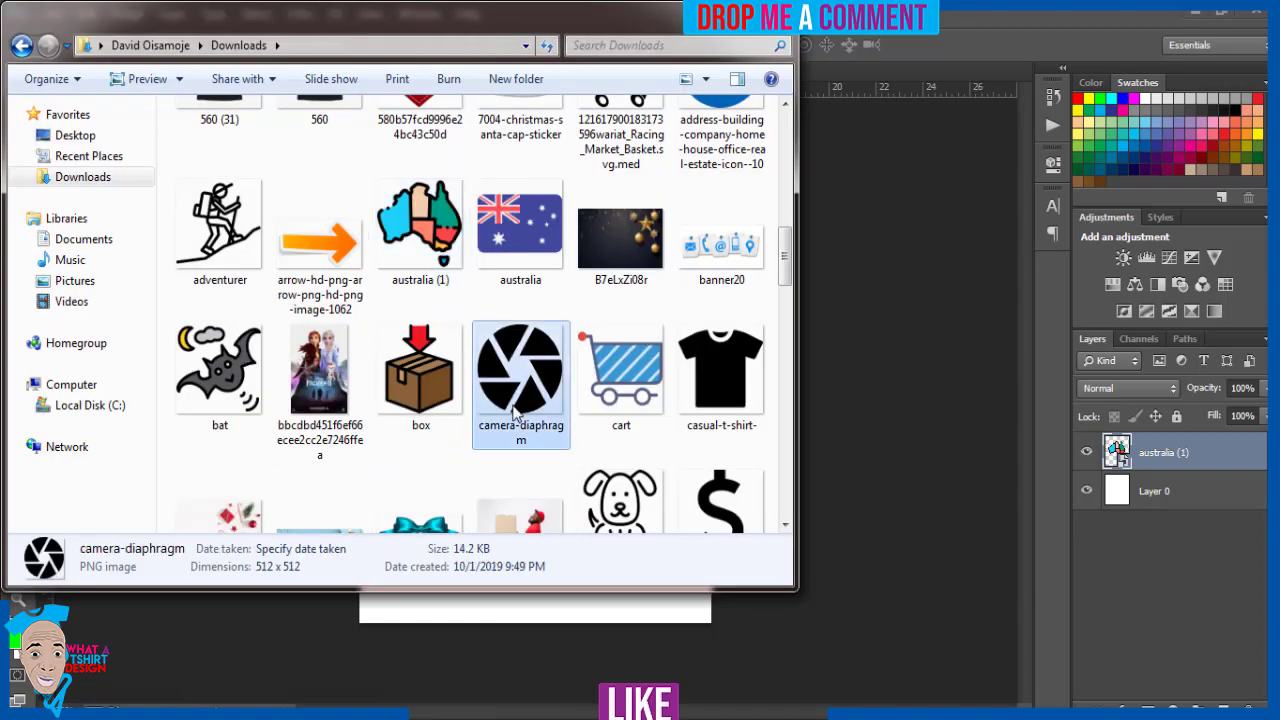
pyautogui.press('l')
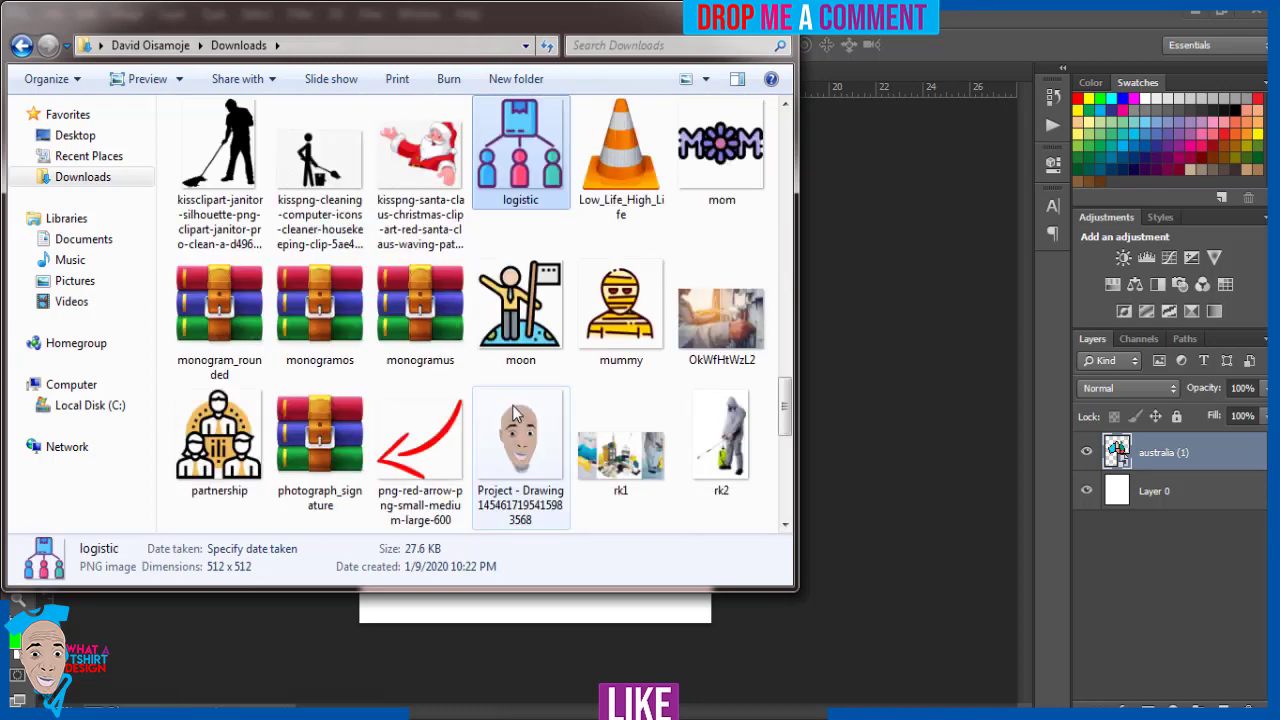
pyautogui.press('l')
pyautogui.press('l')
pyautogui.press('l')
pyautogui.press('l')
pyautogui.moveTo(785, 410)
pyautogui.mouseDown()
pyautogui.moveTo(786, 470)
pyautogui.moveTo(786, 365)
pyautogui.mouseUp()
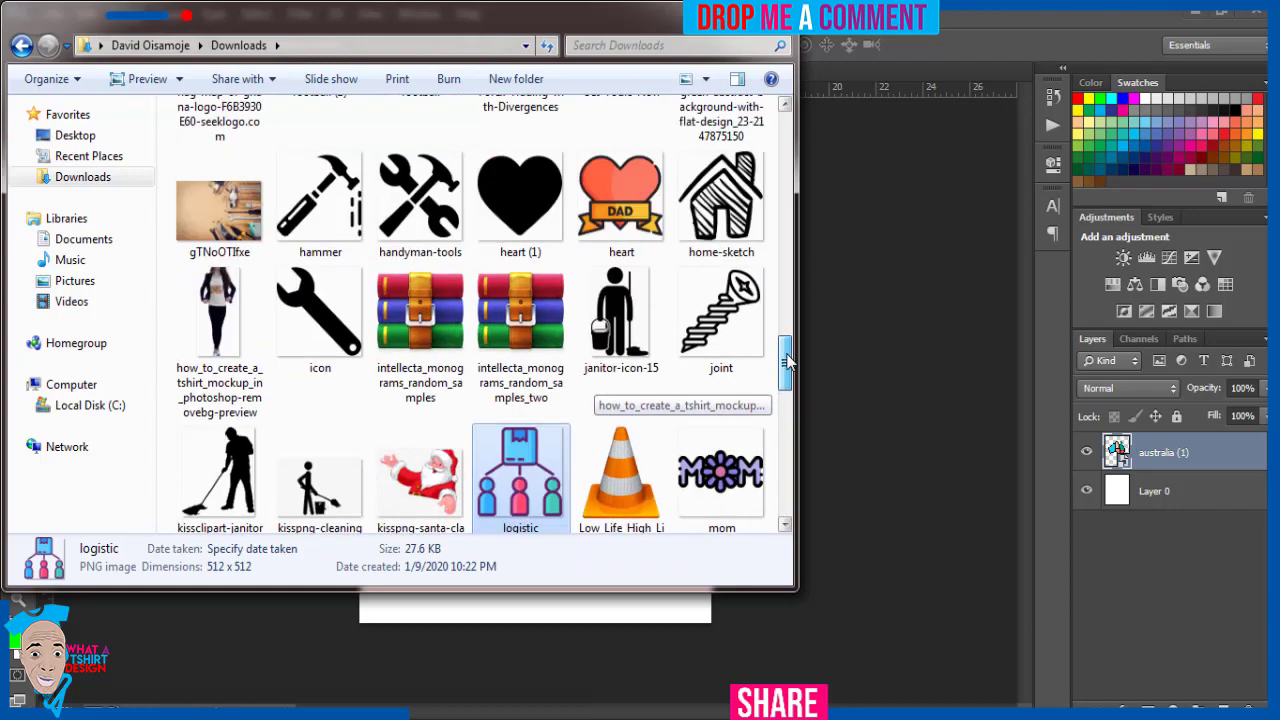
pyautogui.moveTo(520, 200); pyautogui.dragTo(520, 614)
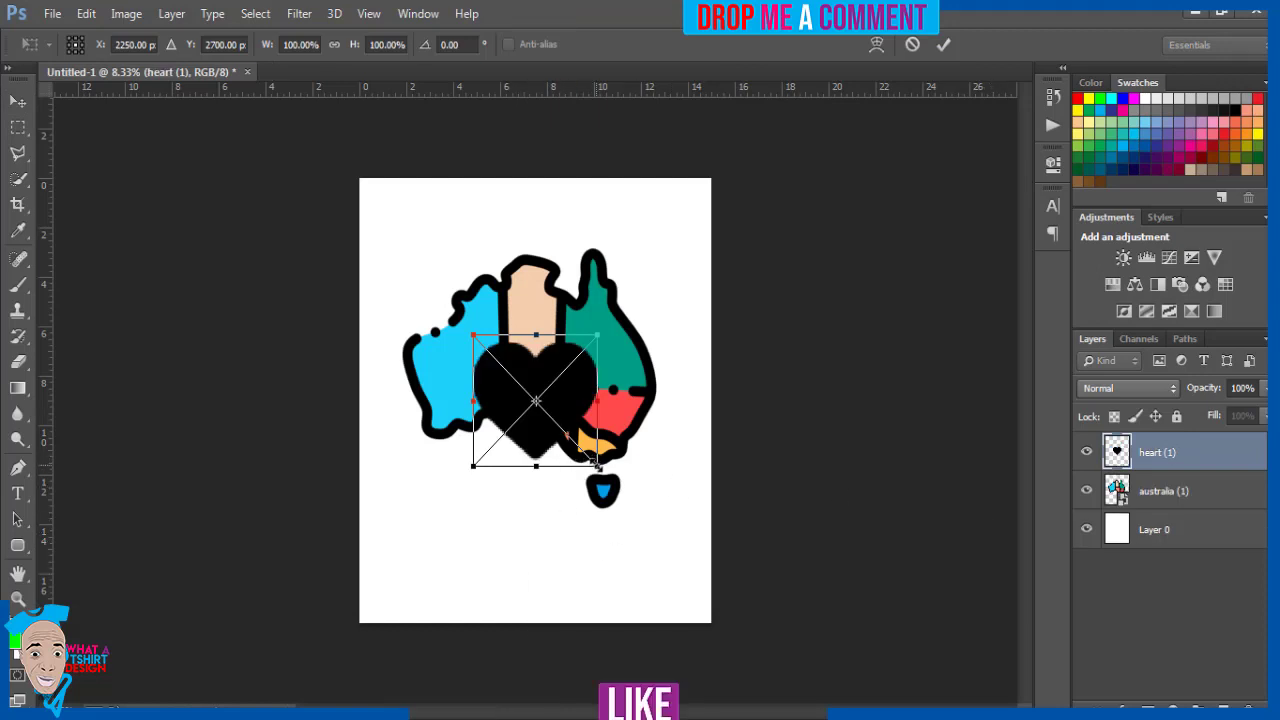
# Step: Enlarge the heart to about 246% and move the australia (1) layer above heart (1)
pyautogui.moveTo(597, 466); pyautogui.dragTo(671, 579)
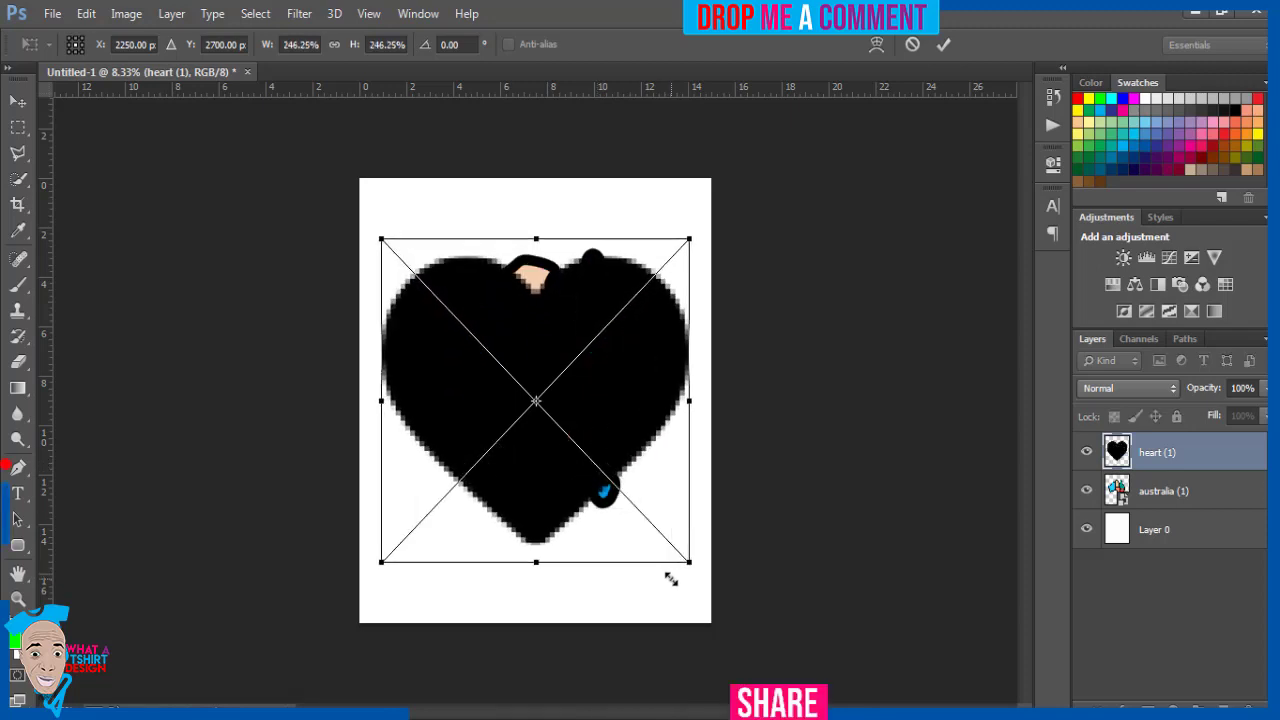
pyautogui.press('Return')
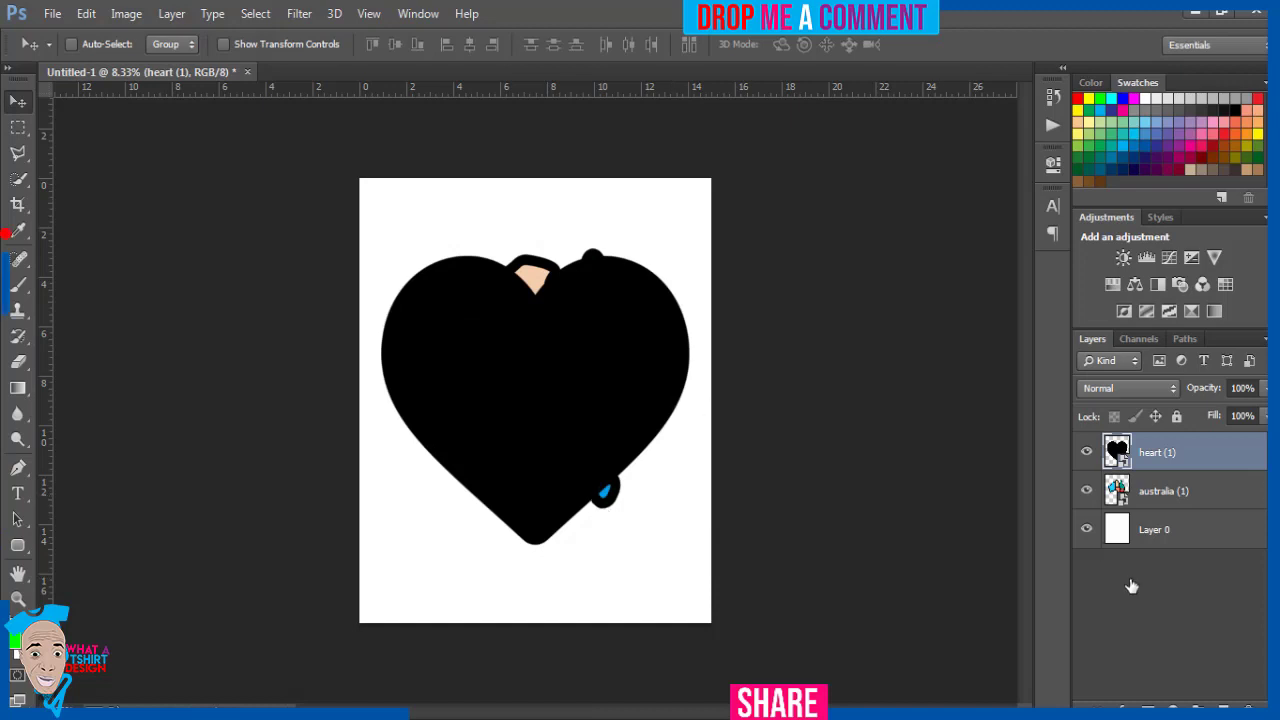
pyautogui.click(1160, 490)
pyautogui.moveTo(1160, 490); pyautogui.dragTo(1157, 443)
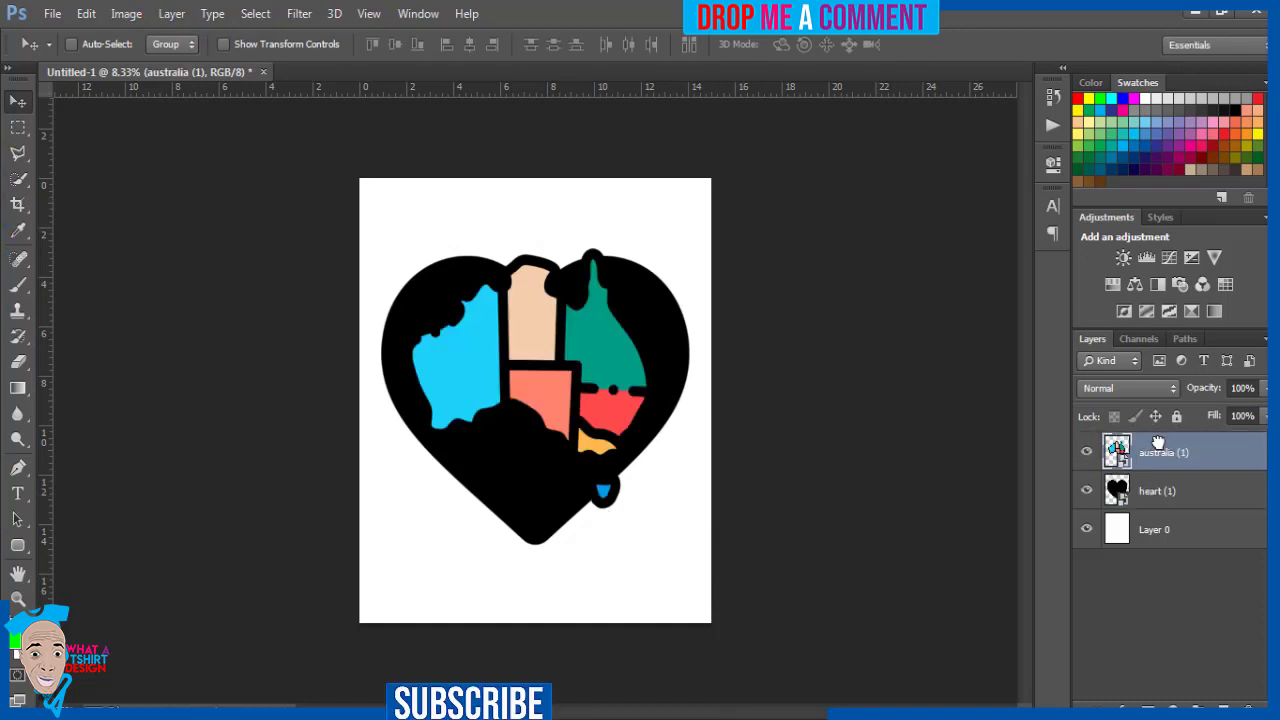
pyautogui.moveTo(1157, 443); pyautogui.dragTo(1165, 490)
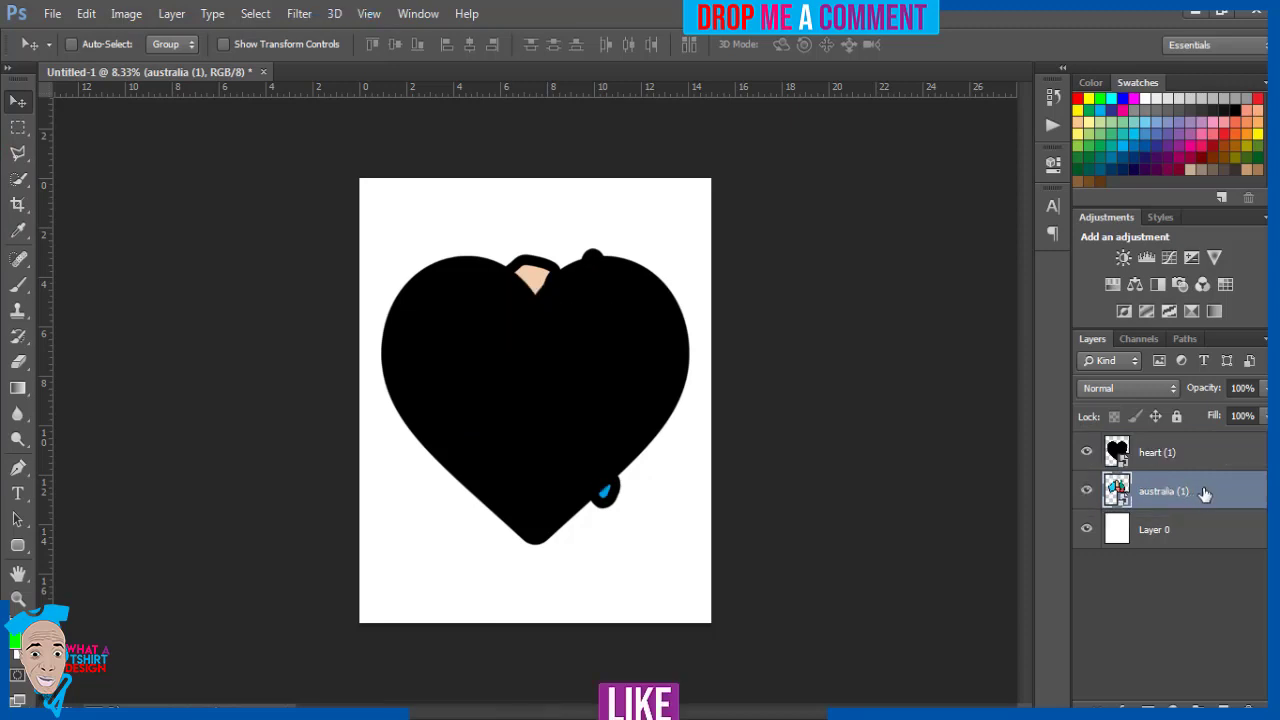
pyautogui.click(1201, 466)
pyautogui.click(1207, 488)
pyautogui.moveTo(1181, 491); pyautogui.dragTo(1181, 452)
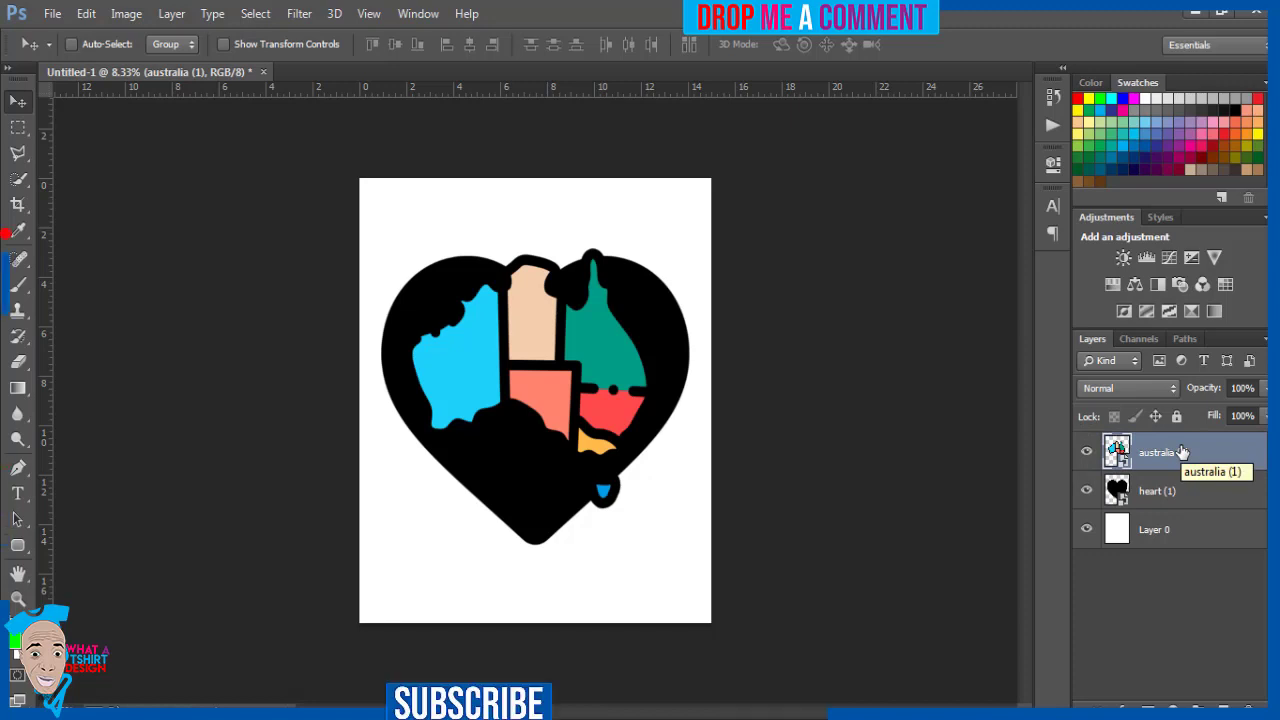
# Step: Add a Stroke effect to the Australia map using a teal sampled from the map
pyautogui.doubleClick(1262, 454)
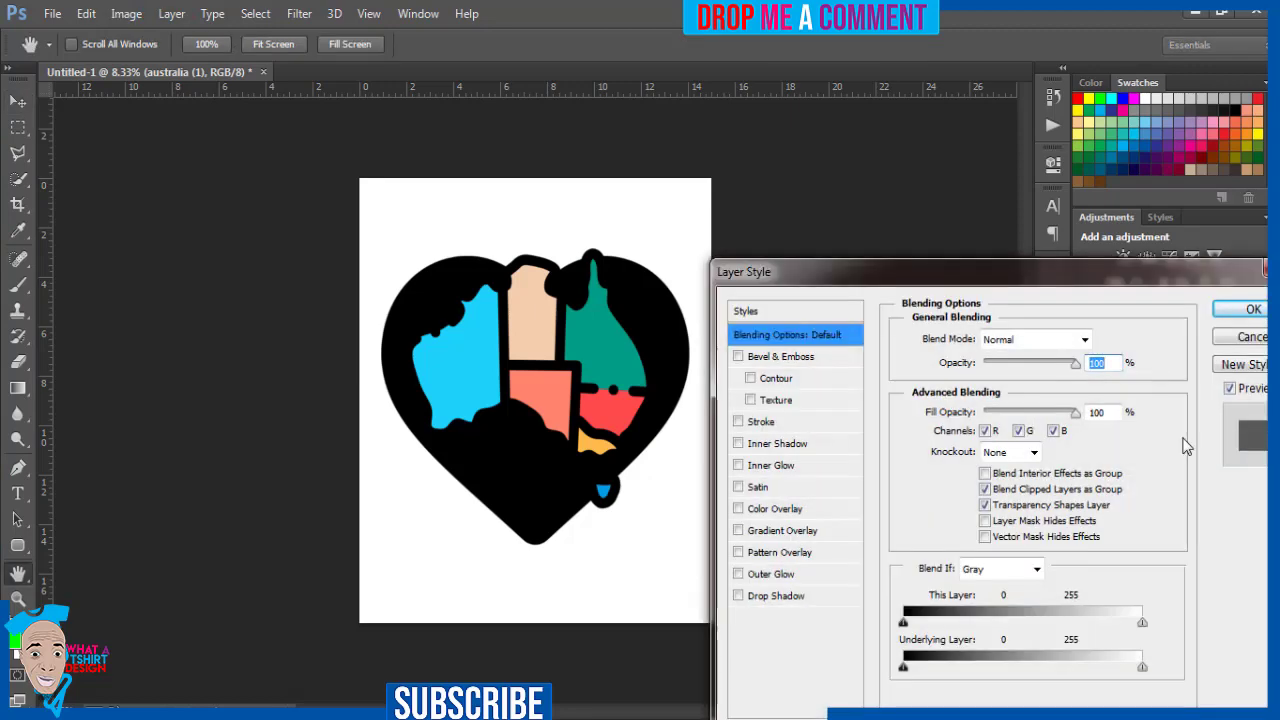
pyautogui.click(764, 424)
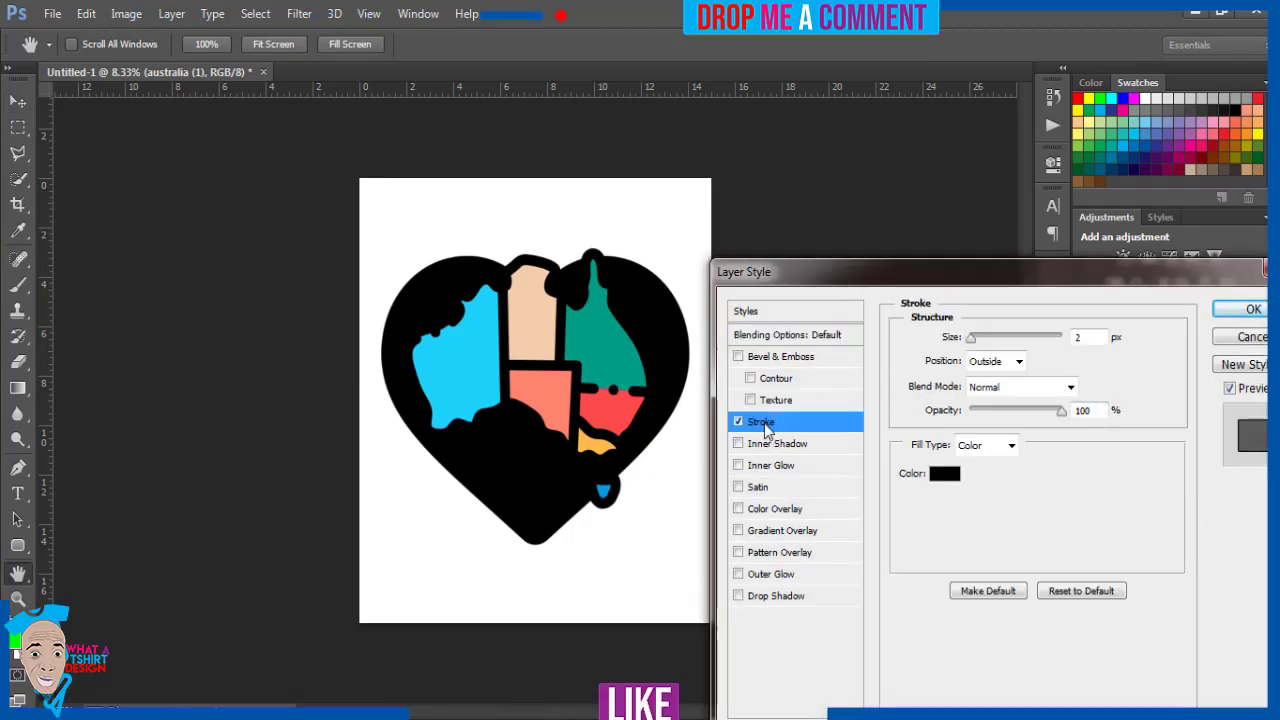
pyautogui.click(942, 474)
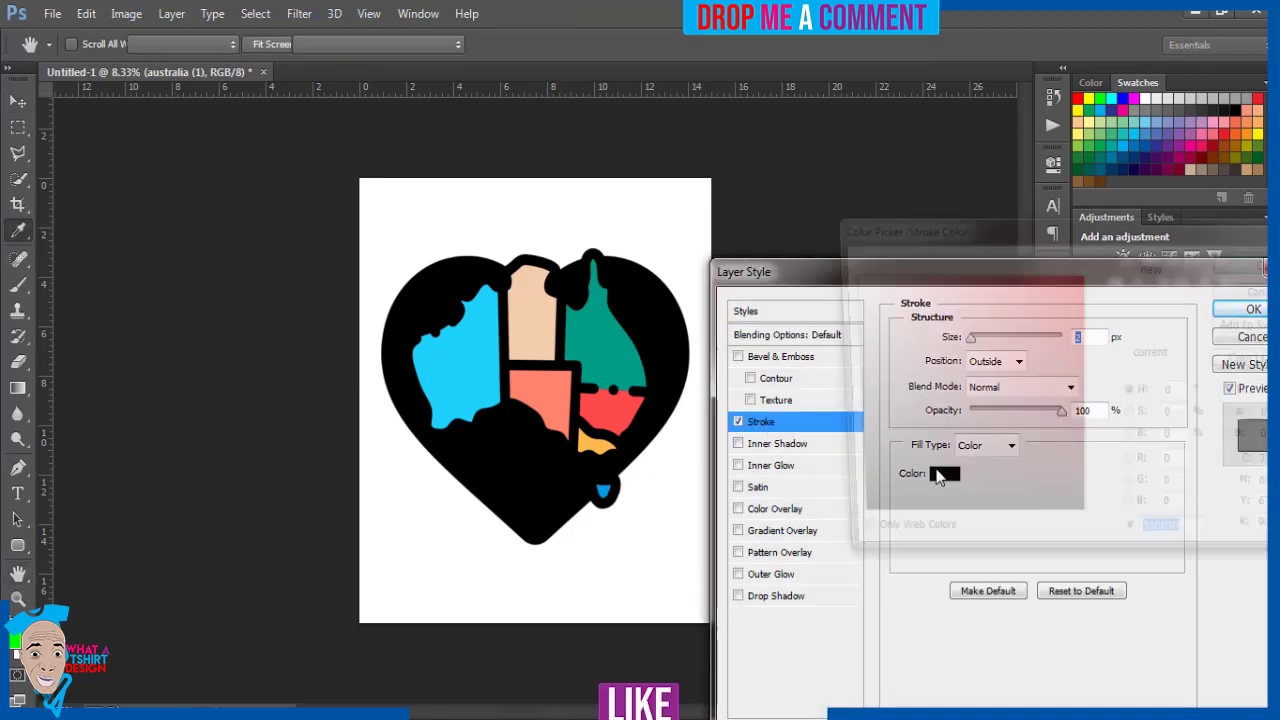
pyautogui.click(614, 347)
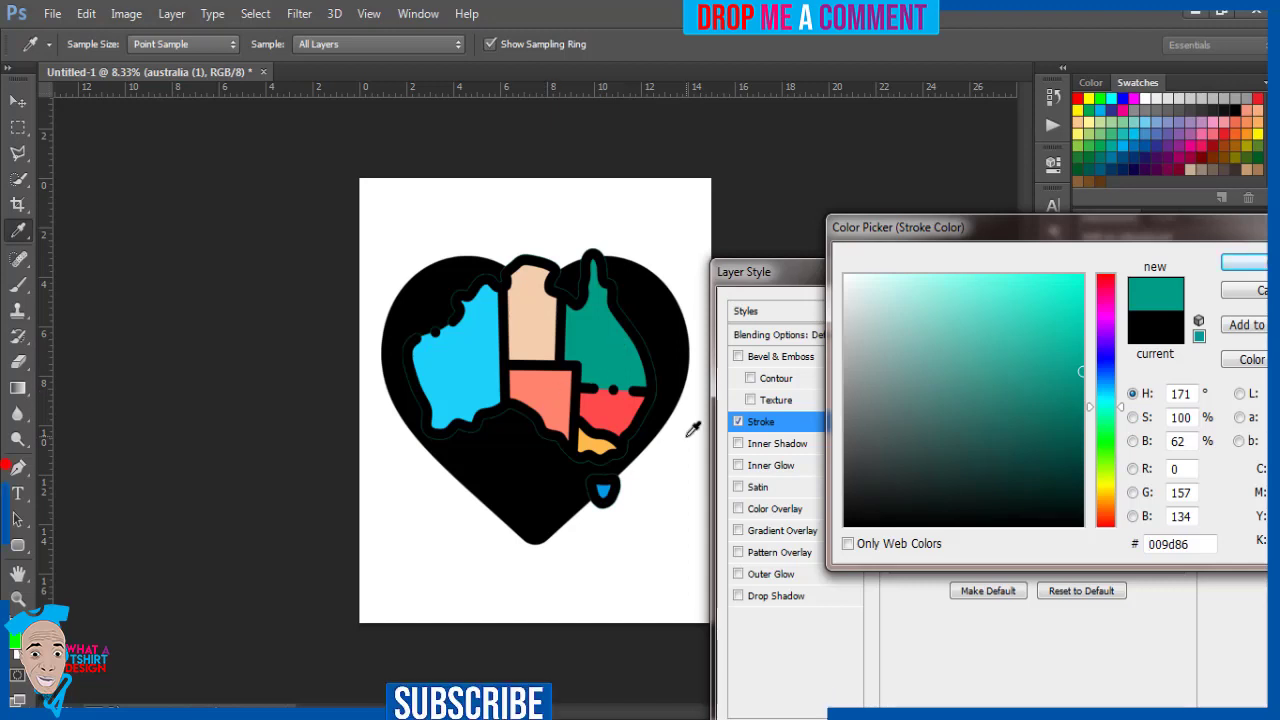
pyautogui.click(1244, 262)
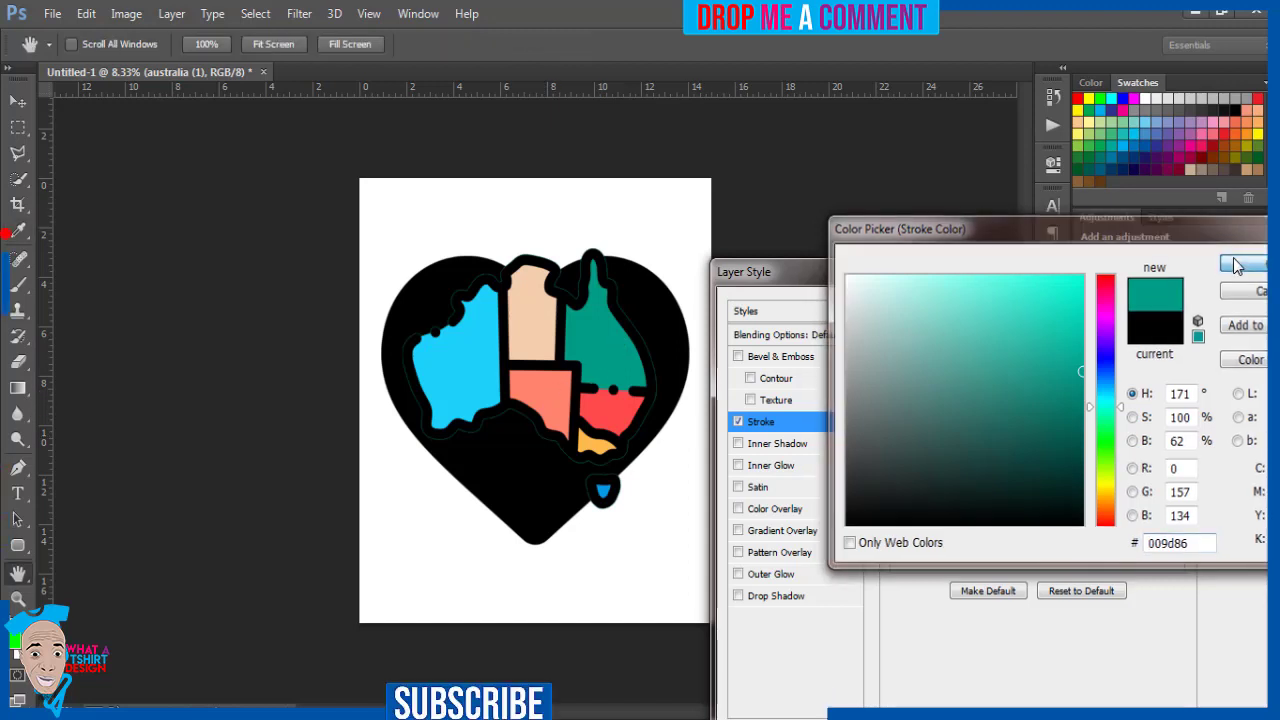
# Step: Set the stroke to 10 px, recolour it with Tasmania's blue, and apply it
pyautogui.press('Up')
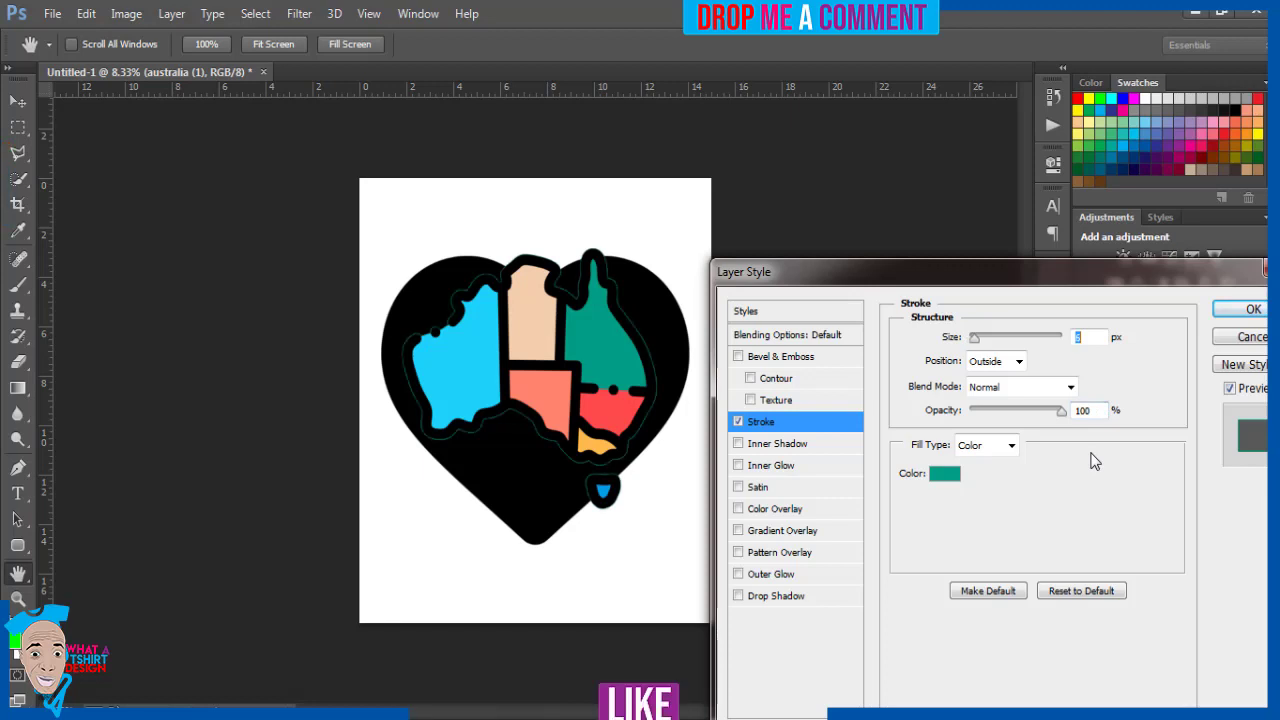
pyautogui.press('Up')
pyautogui.press('Up')
pyautogui.press('Up')
pyautogui.press('Up')
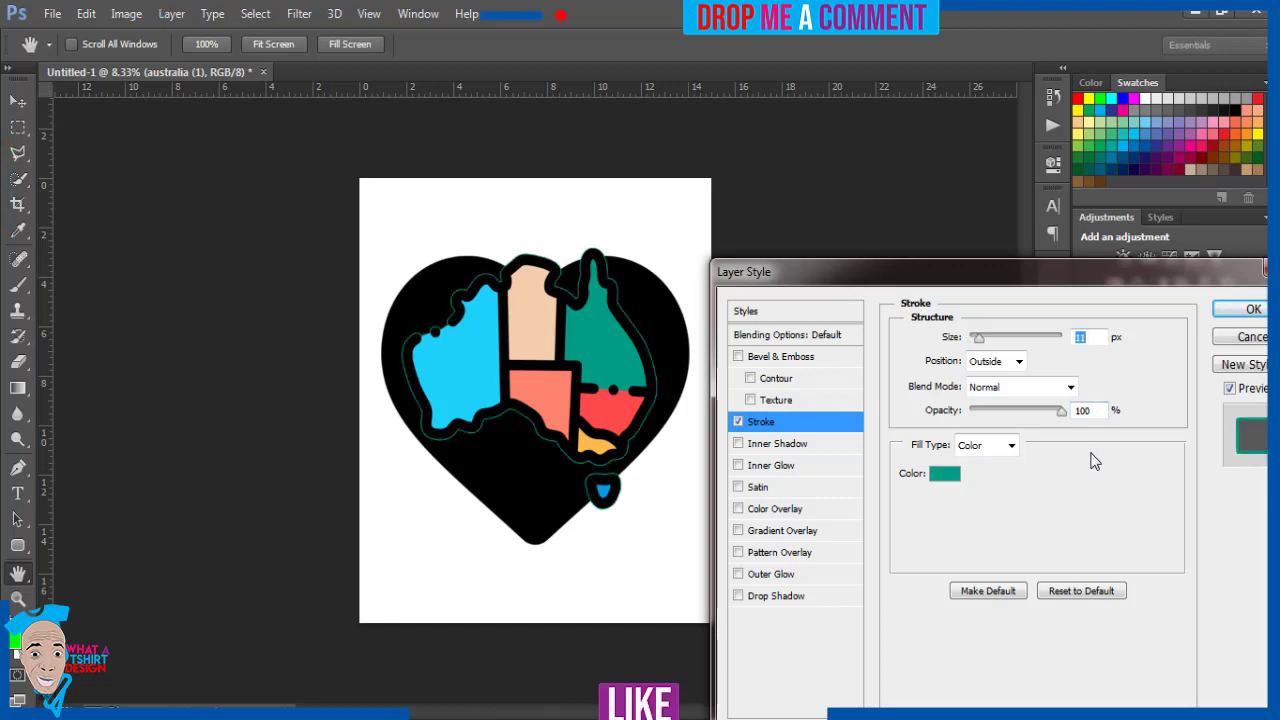
pyautogui.press('Up')
pyautogui.press('Up')
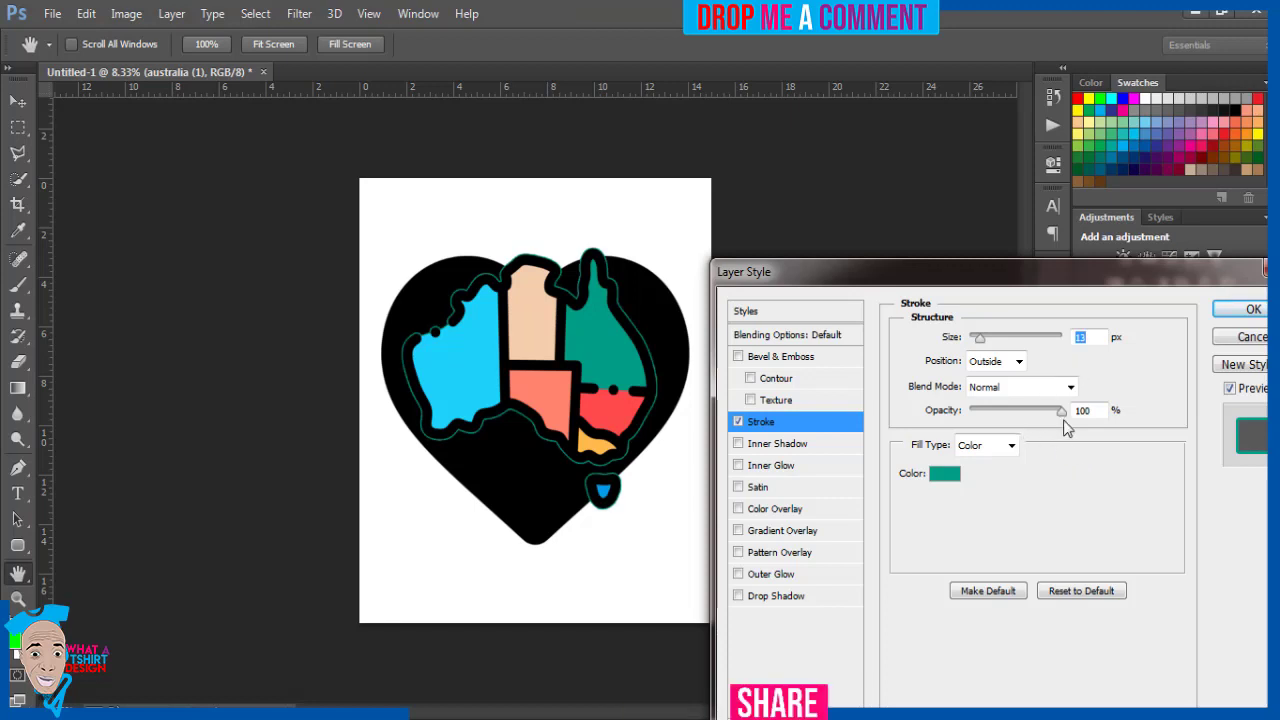
pyautogui.press('Down')
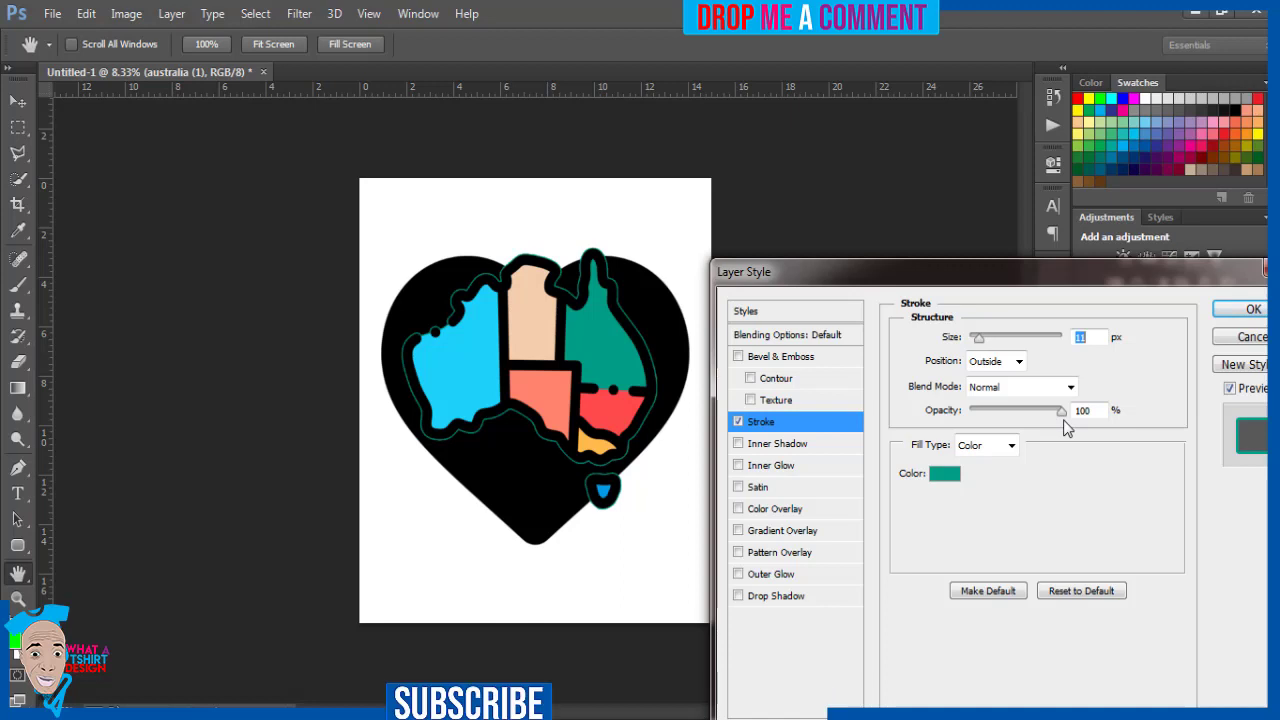
pyautogui.press('Down')
pyautogui.click(943, 476)
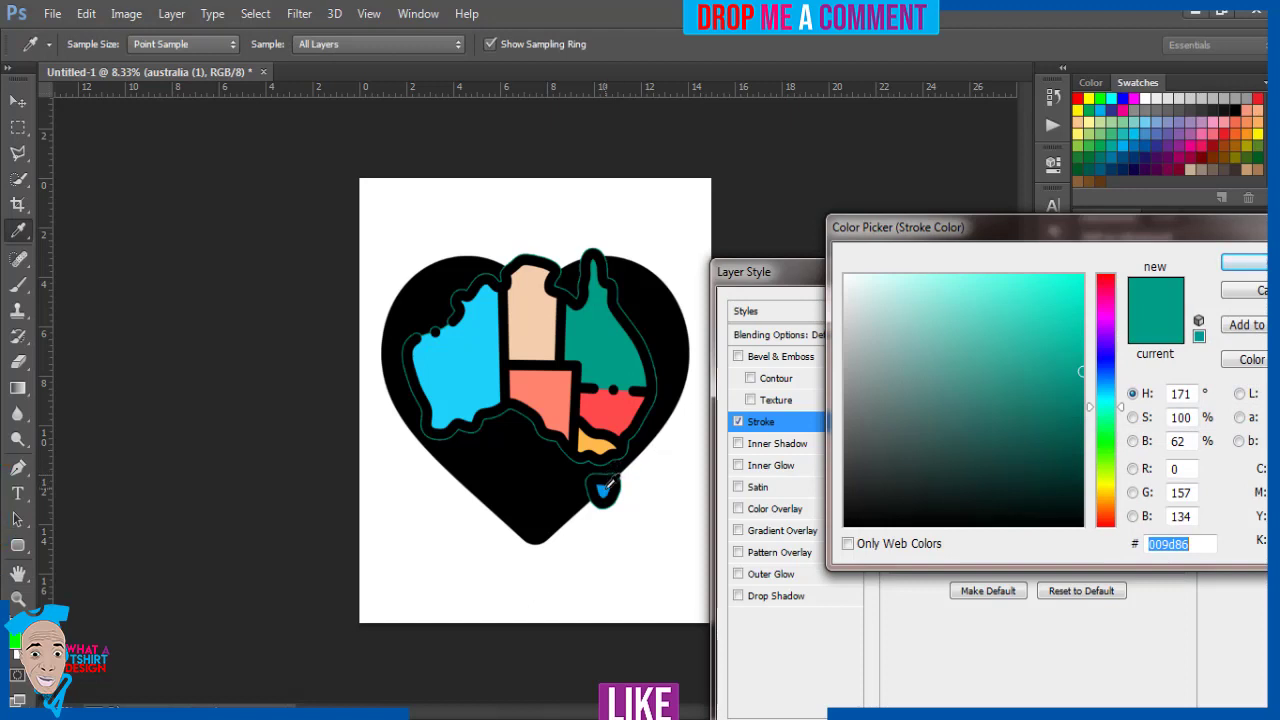
pyautogui.click(604, 489)
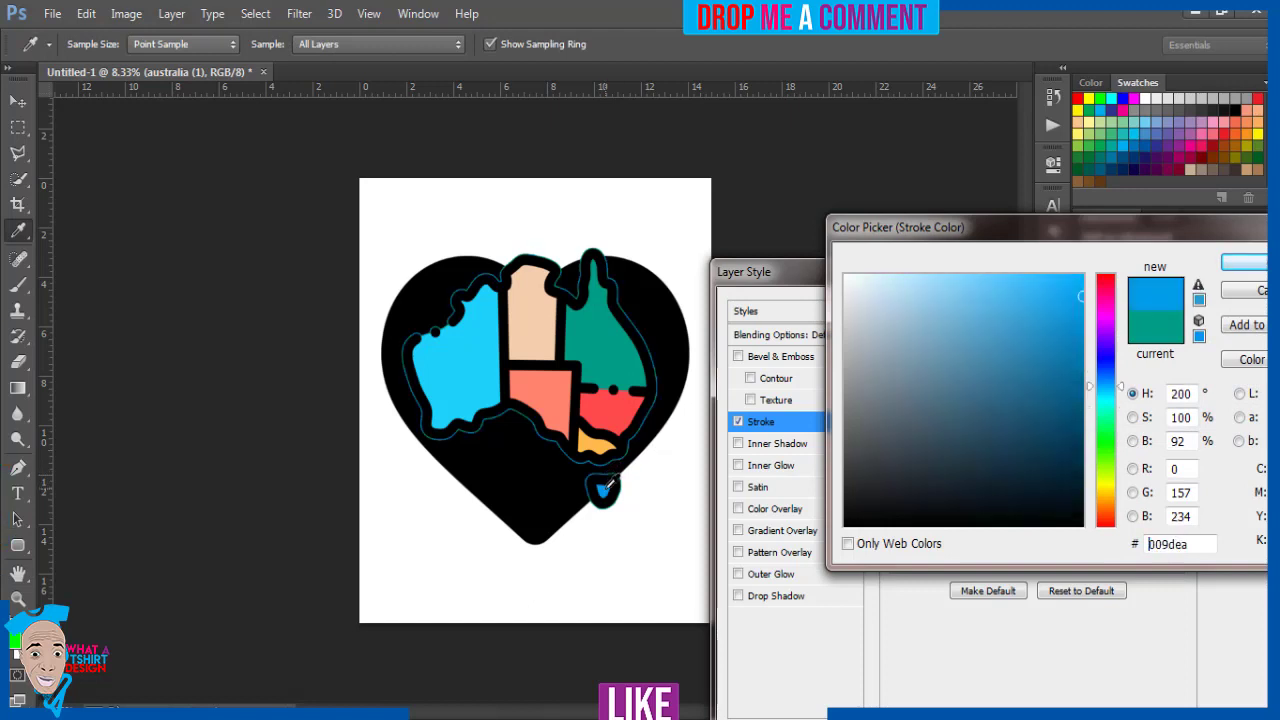
pyautogui.click(1230, 268)
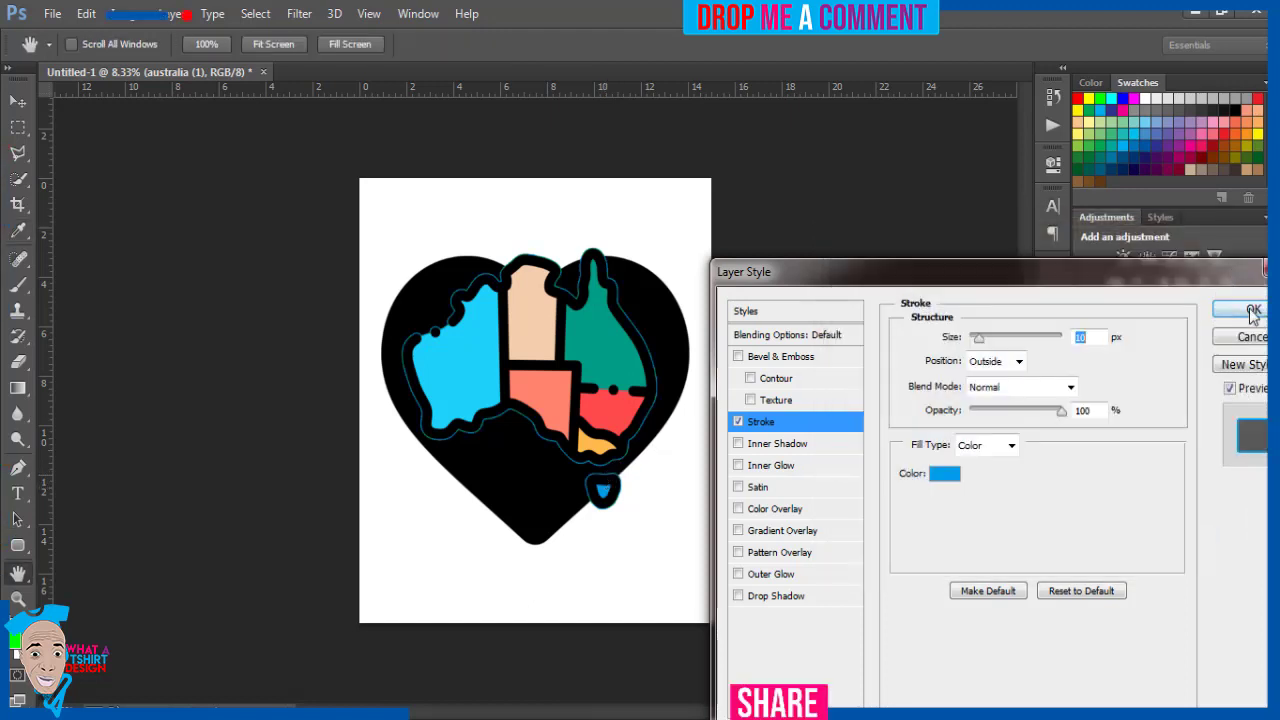
pyautogui.click(1250, 315)
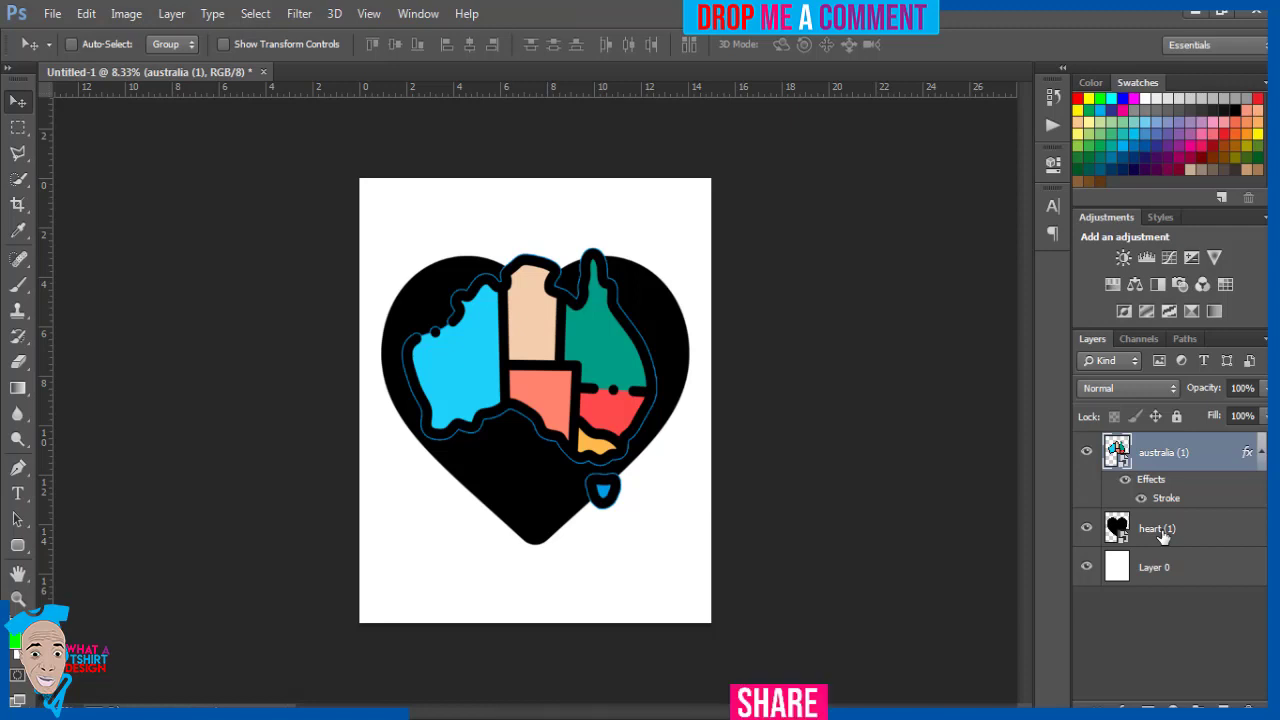
# Step: Group heart (1) and australia (1) into Group 1 and move it higher on the page
pyautogui.keyDown('shift'); pyautogui.click(1163, 535); pyautogui.keyUp('shift')
pyautogui.hotkey('ctrl', 'g')
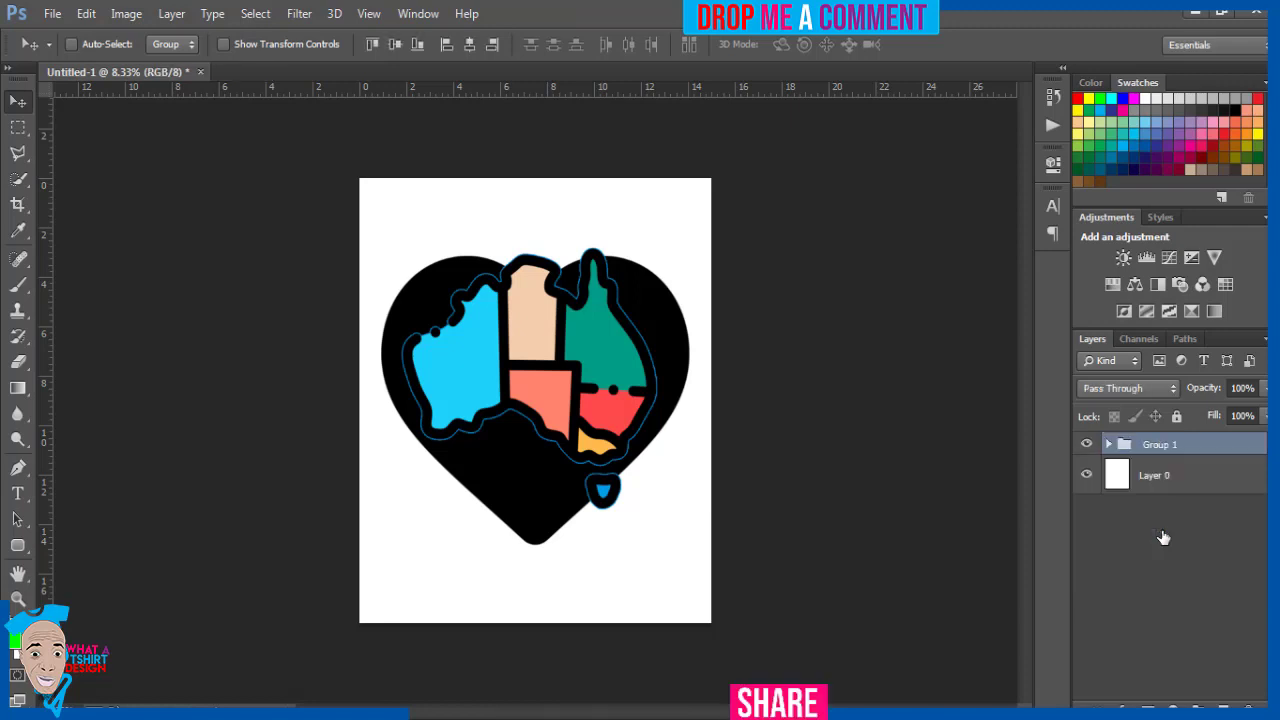
pyautogui.click(1086, 444)
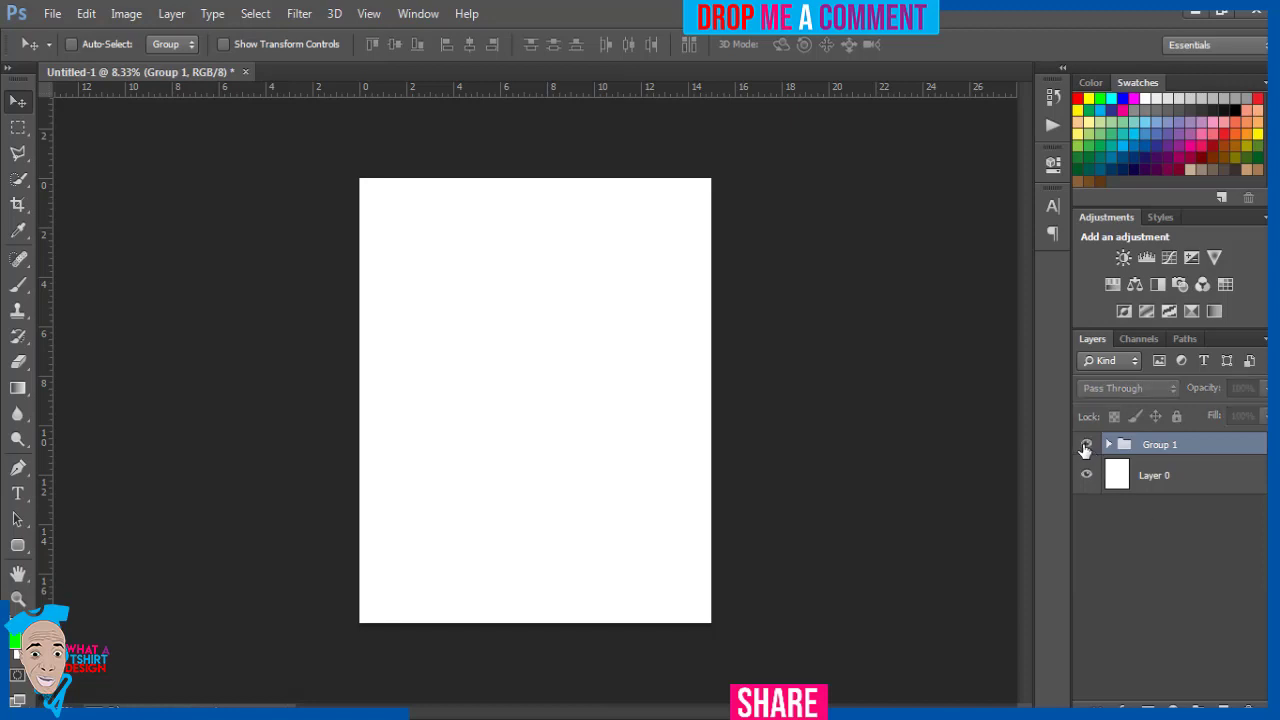
pyautogui.click(1086, 446)
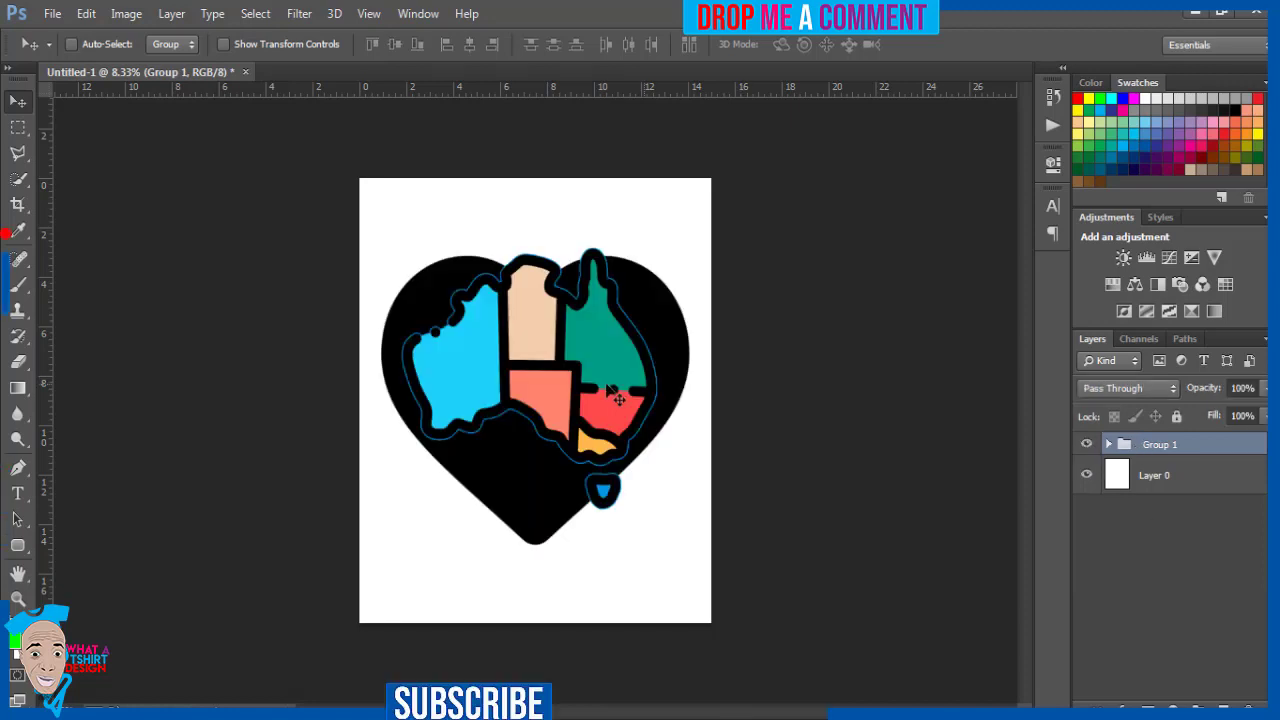
pyautogui.moveTo(607, 386); pyautogui.dragTo(594, 346)
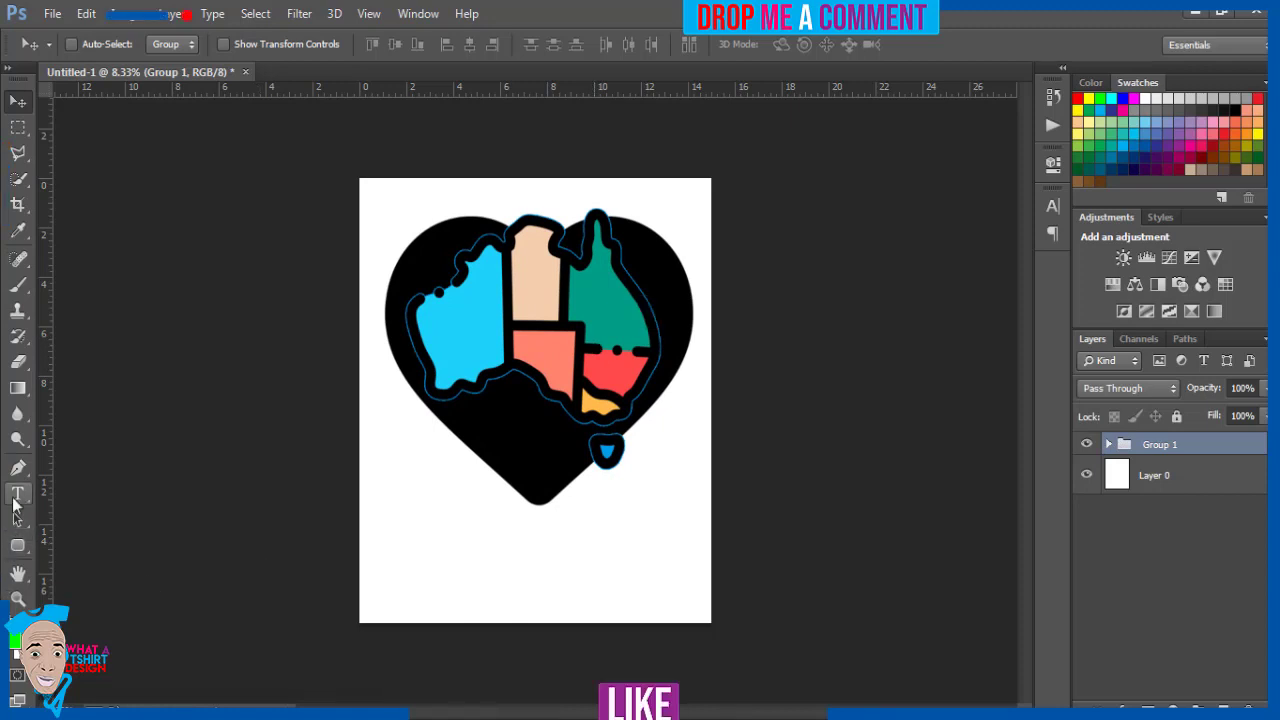
# Step: Type 'AUSTRALIA' in black 30 pt text below the heart
pyautogui.click(16, 495)
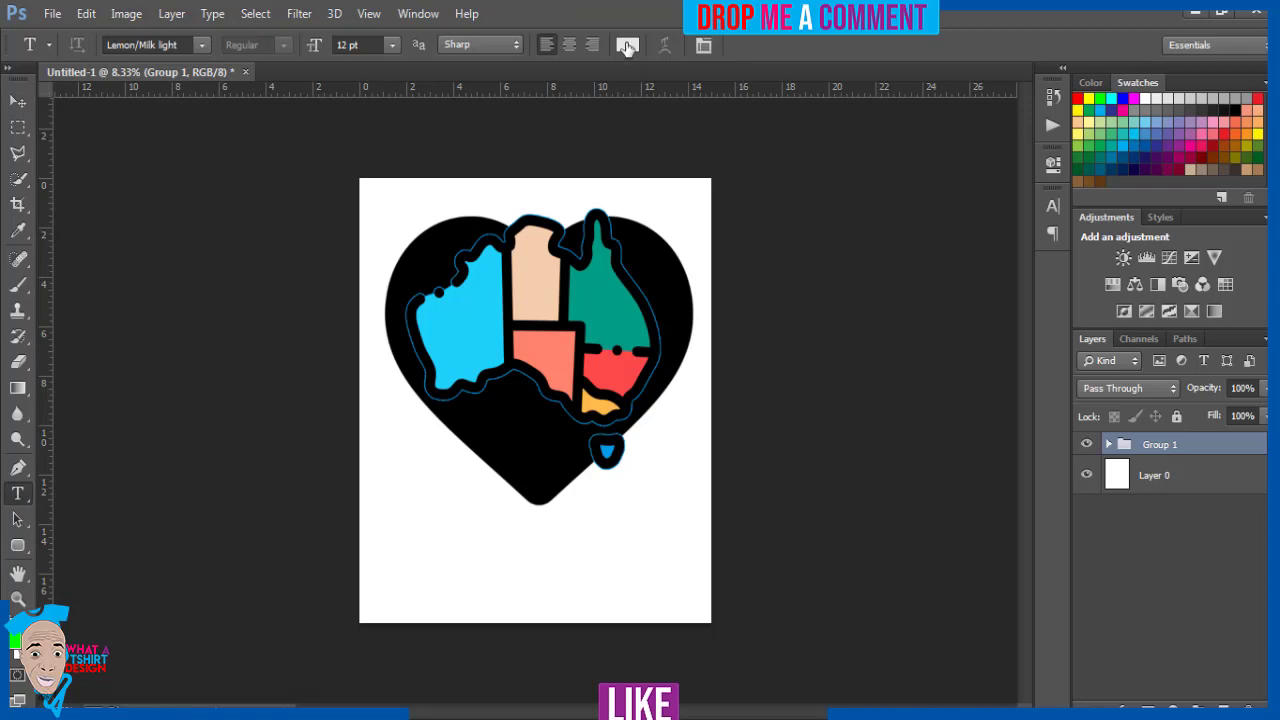
pyautogui.click(625, 46)
pyautogui.click(448, 224)
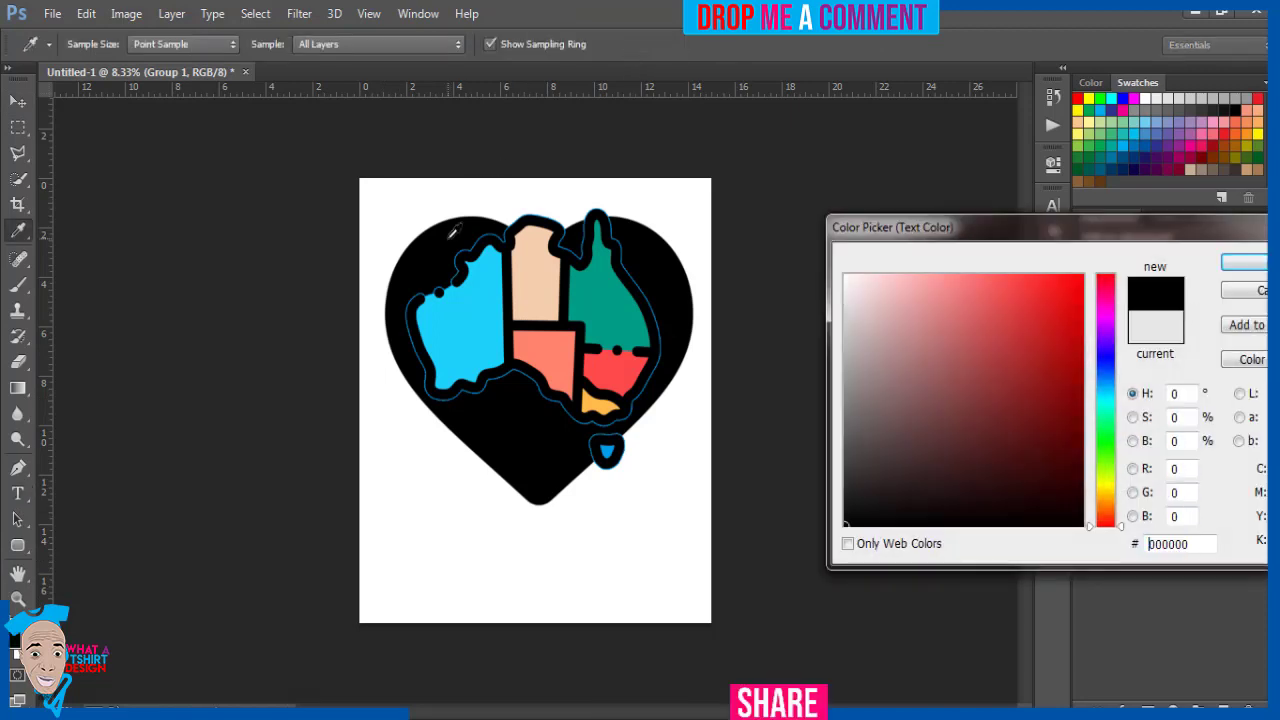
pyautogui.click(1232, 263)
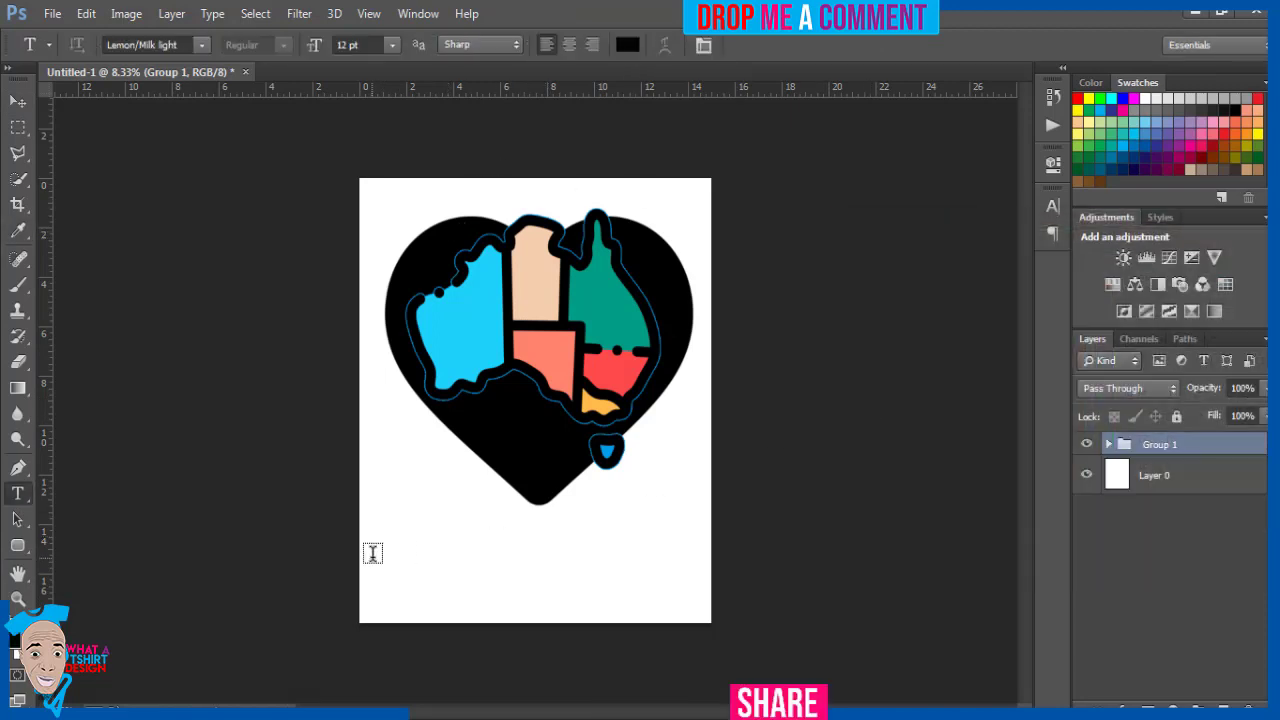
pyautogui.click(401, 543)
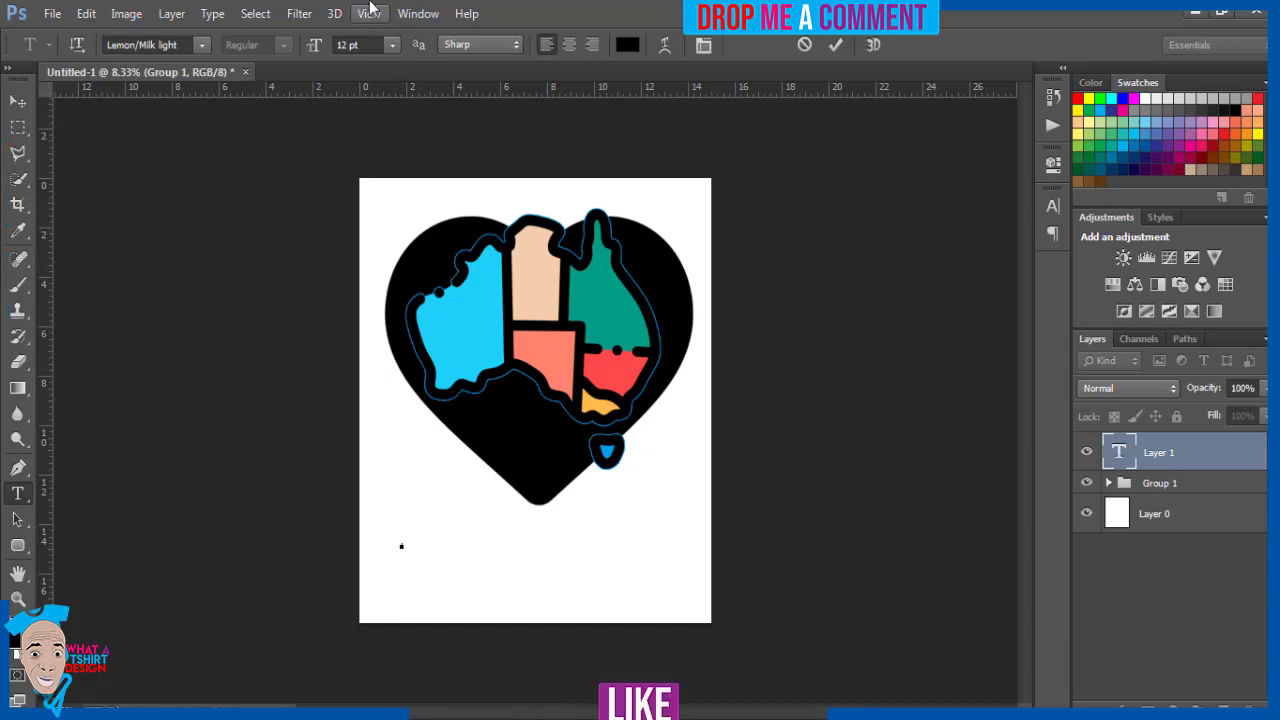
pyautogui.click(393, 45)
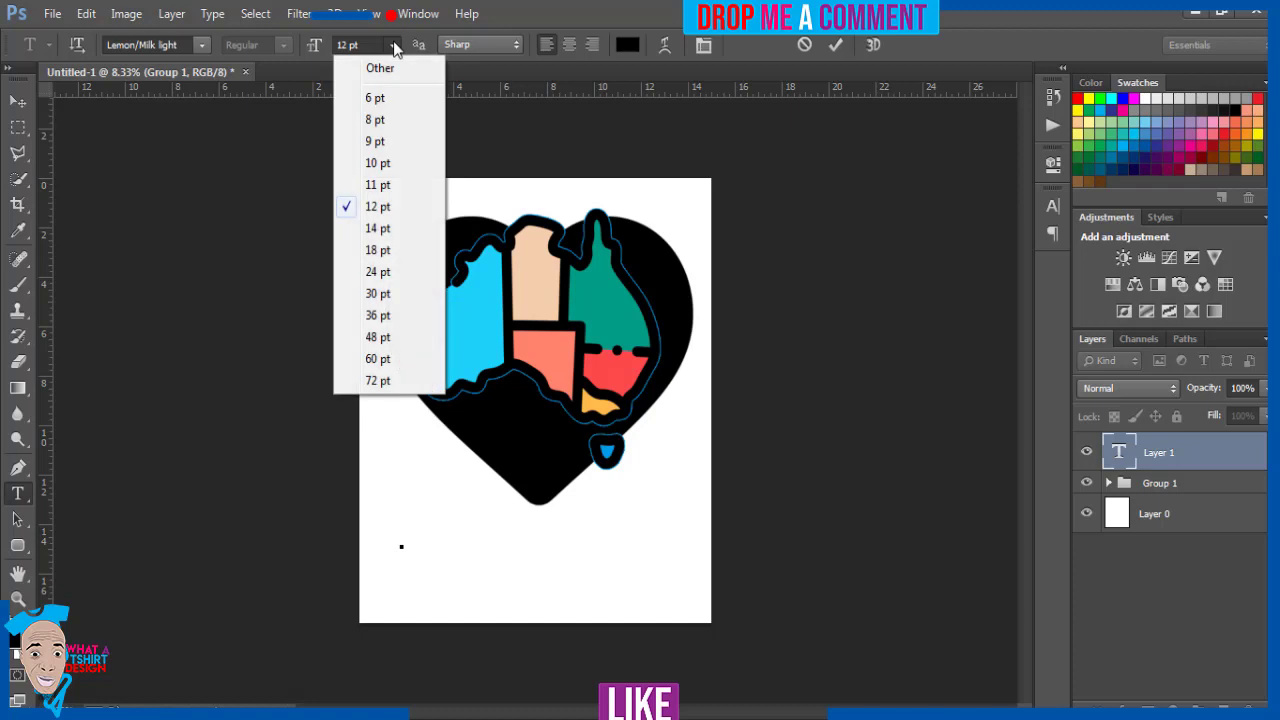
pyautogui.click(368, 293)
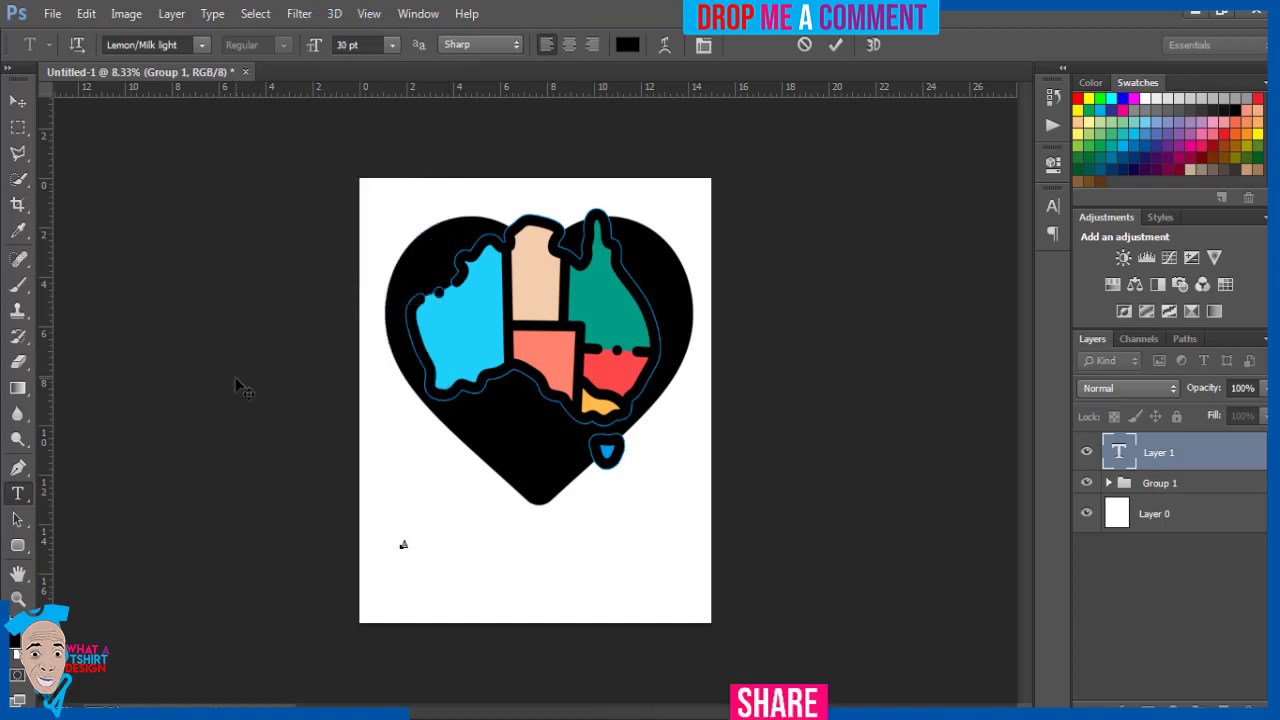
pyautogui.write('AUS')
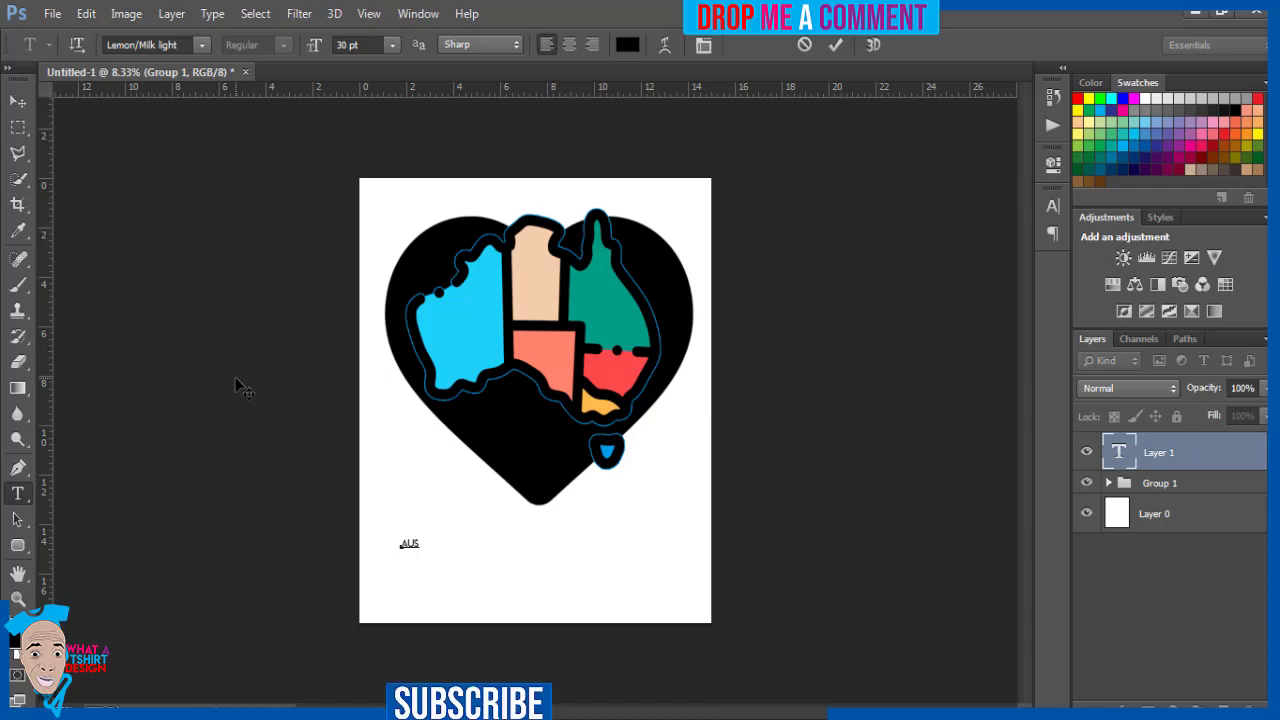
pyautogui.write('TRA')
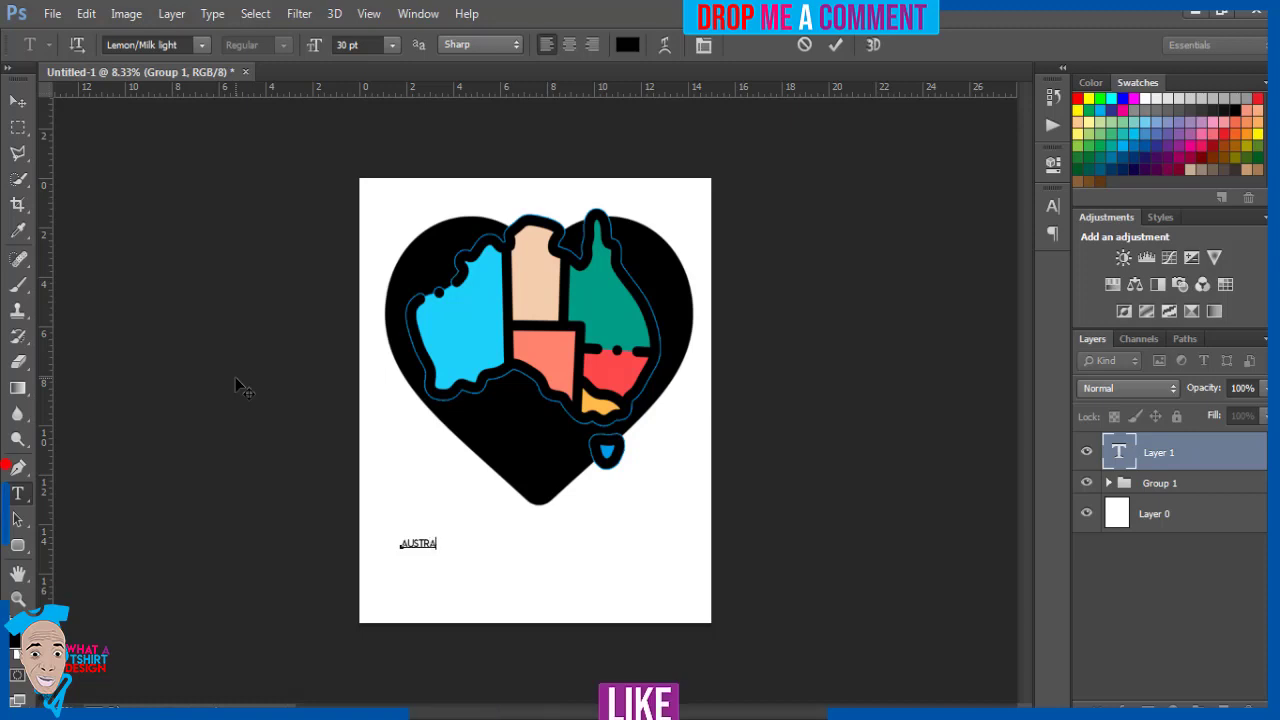
pyautogui.write('L')
pyautogui.write('IA')
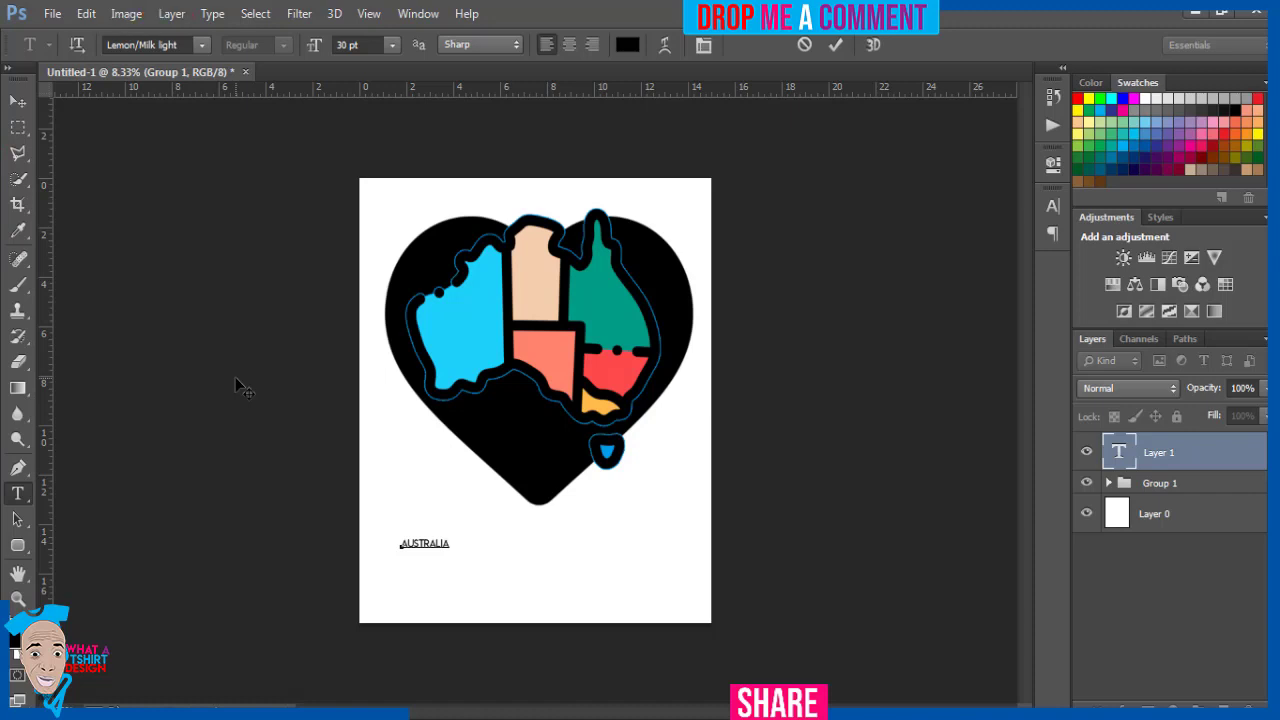
pyautogui.click(18, 101)
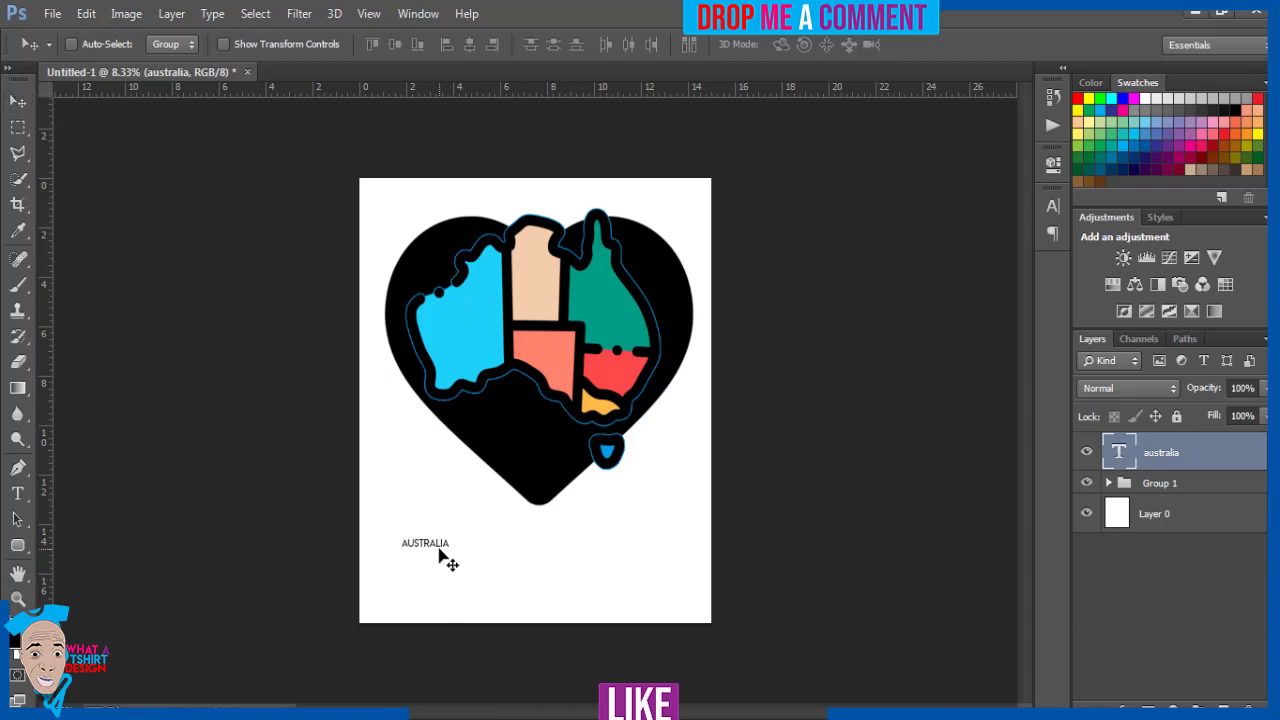
# Step: Scale up the AUSTRALIA text with Free Transform and centre it under the heart
pyautogui.hotkey('ctrl', 't')
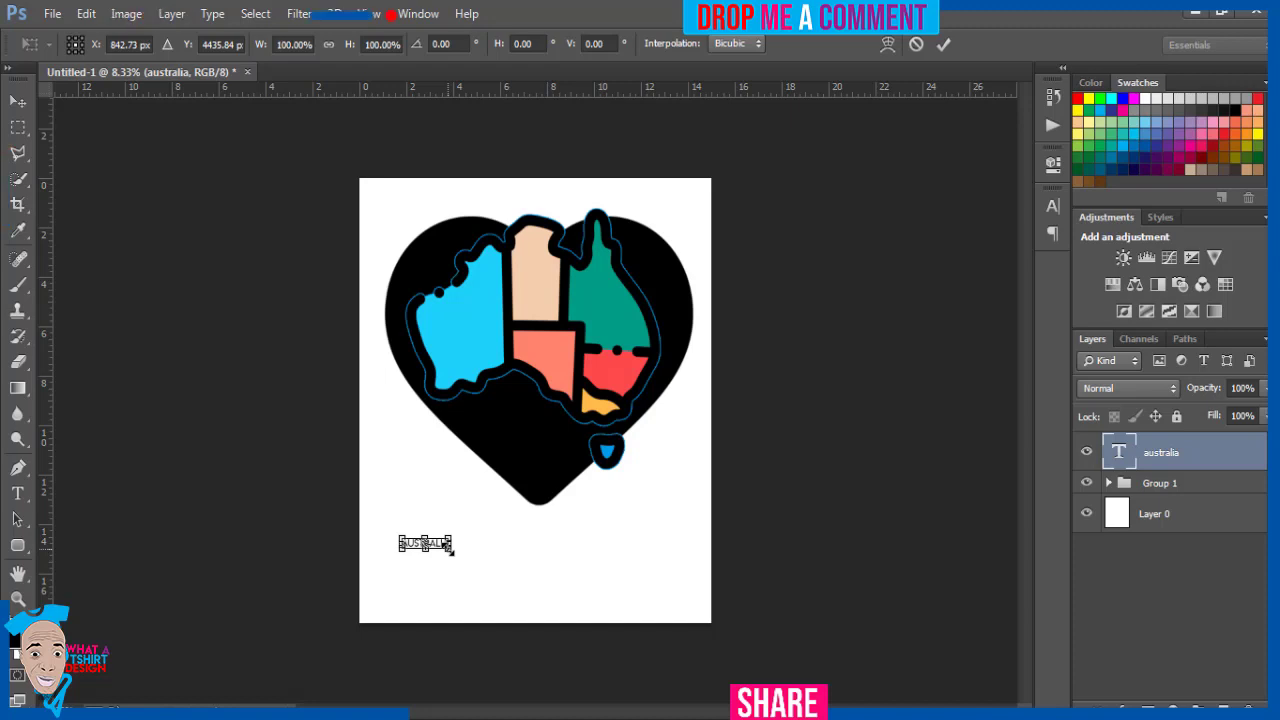
pyautogui.moveTo(451, 550); pyautogui.dragTo(550, 648)
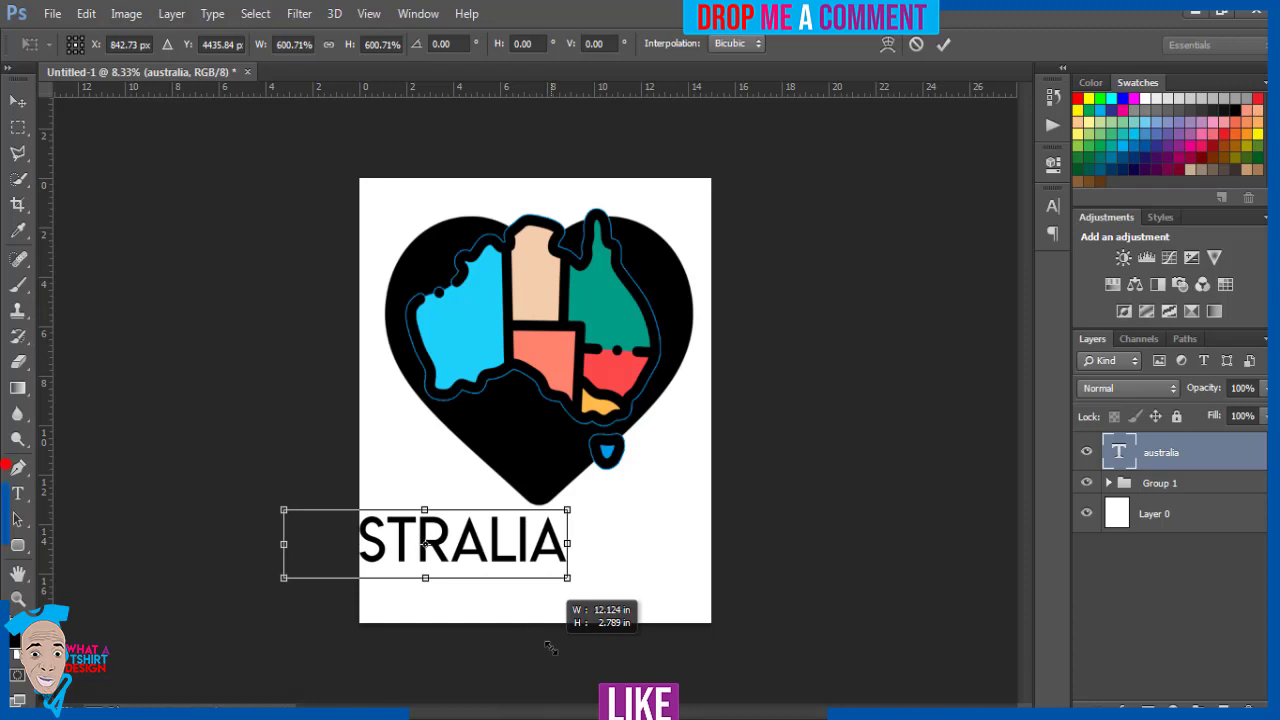
pyautogui.moveTo(550, 648); pyautogui.dragTo(550, 648)
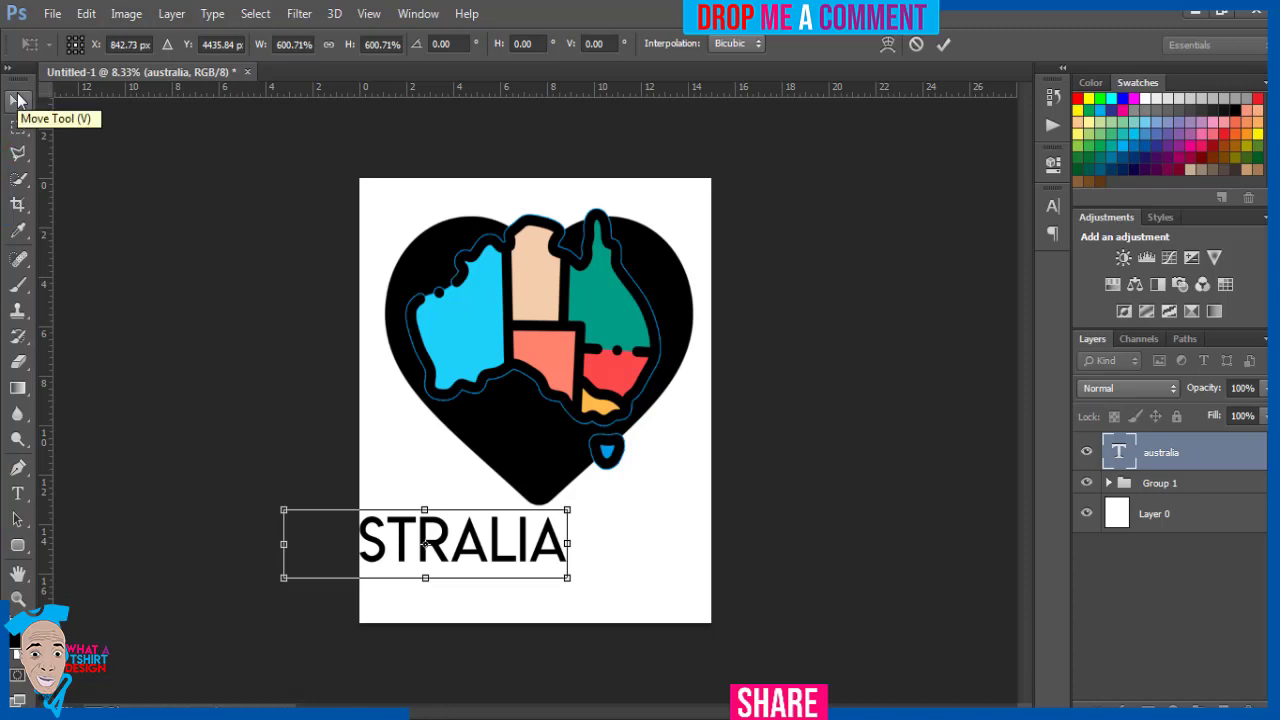
pyautogui.click(18, 100)
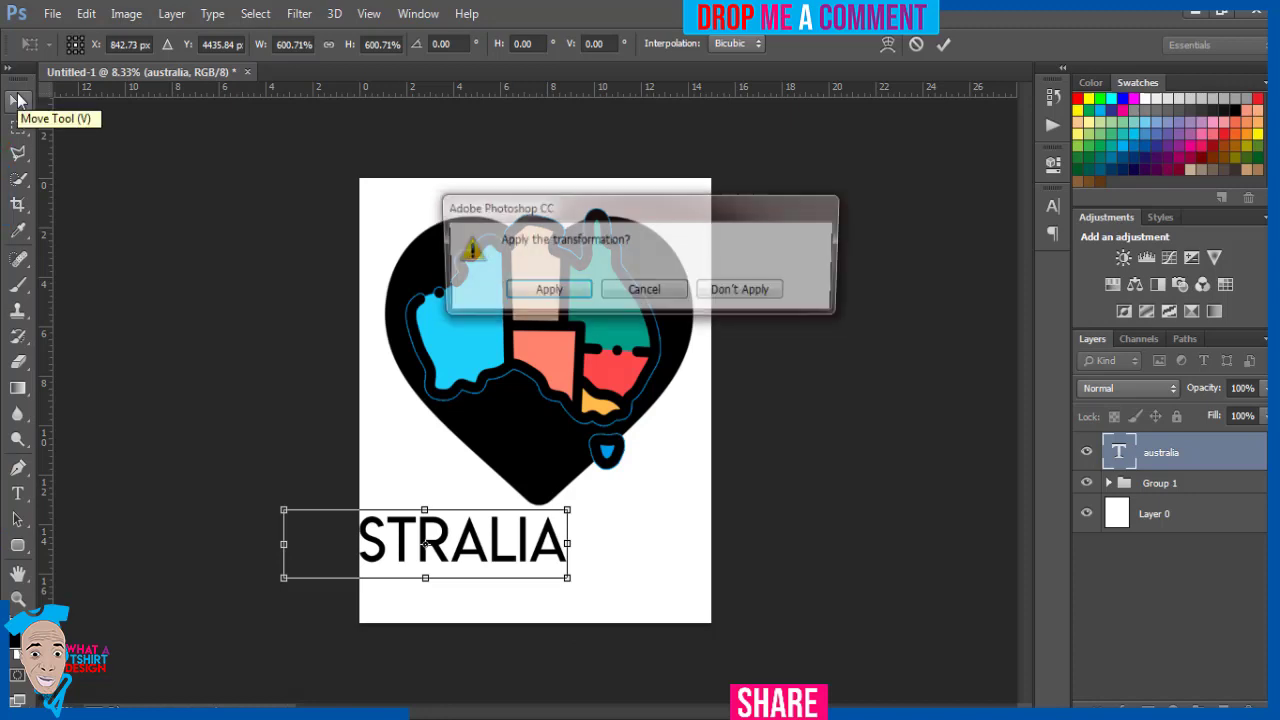
pyautogui.click(518, 289)
pyautogui.moveTo(455, 564); pyautogui.dragTo(551, 564)
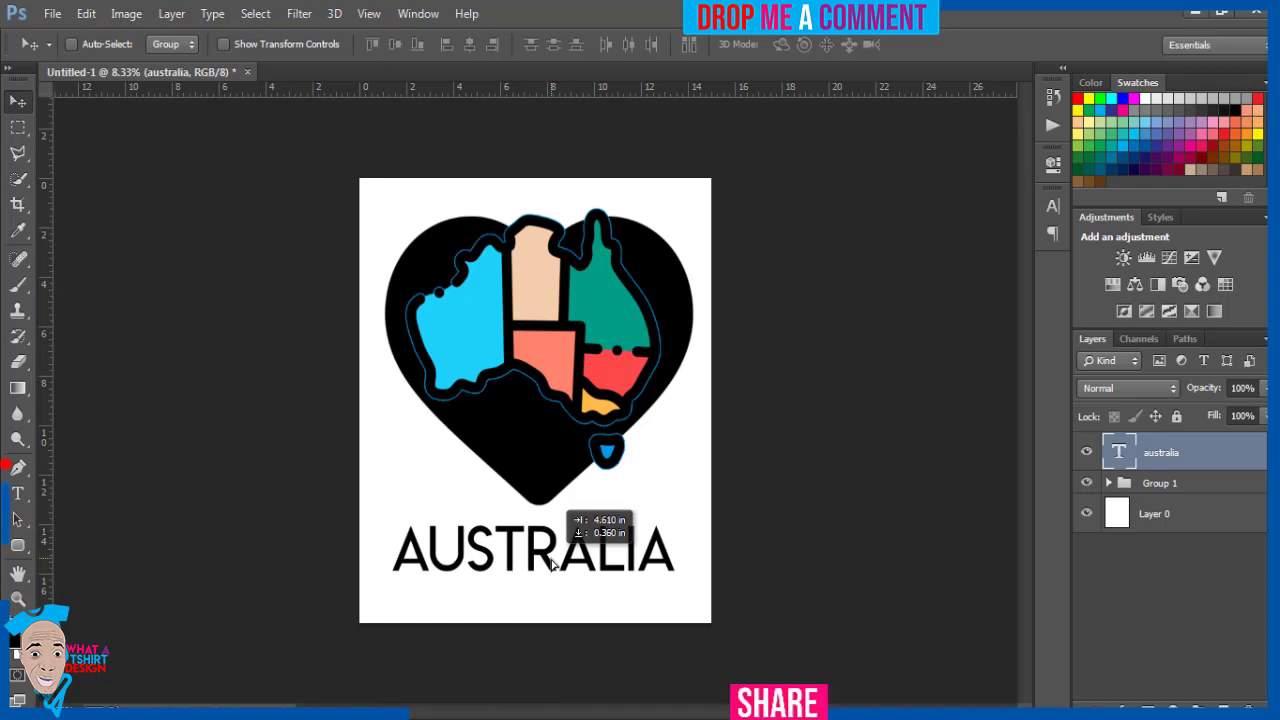
pyautogui.moveTo(551, 564); pyautogui.dragTo(551, 564)
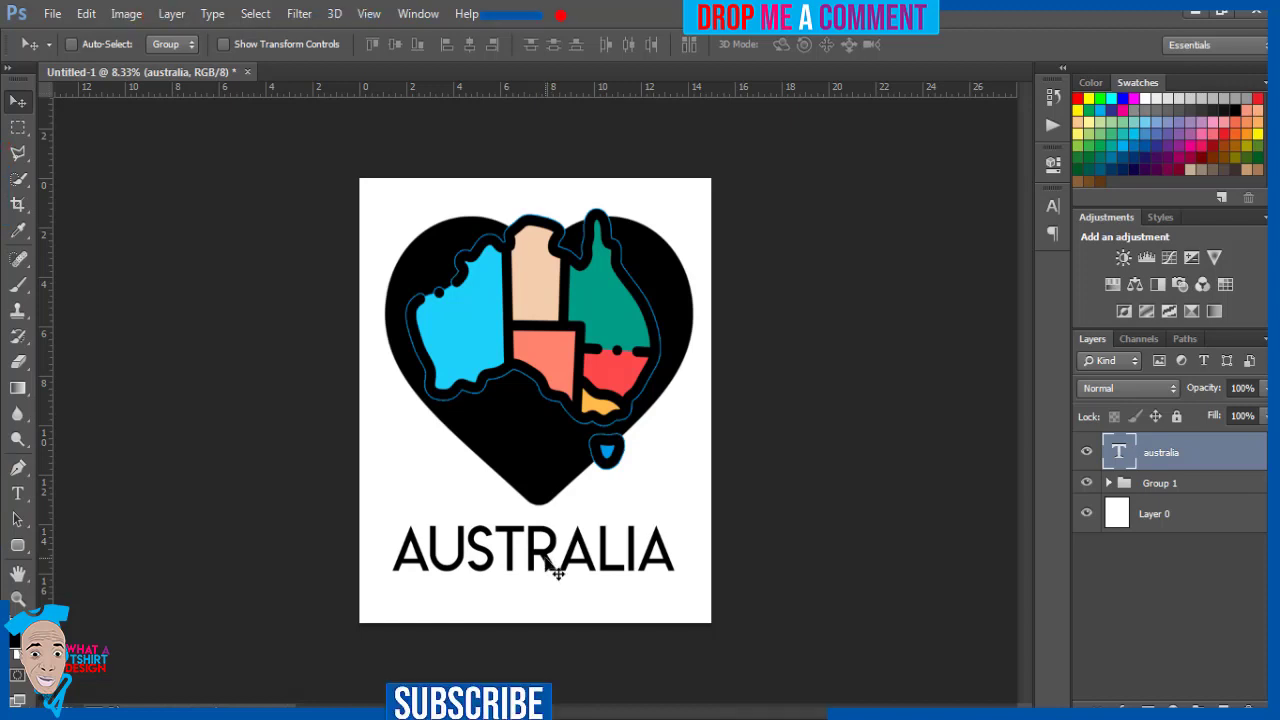
# Step: Type 'WITH LOVE' as a new text line near the bottom of the canvas
pyautogui.click(18, 496)
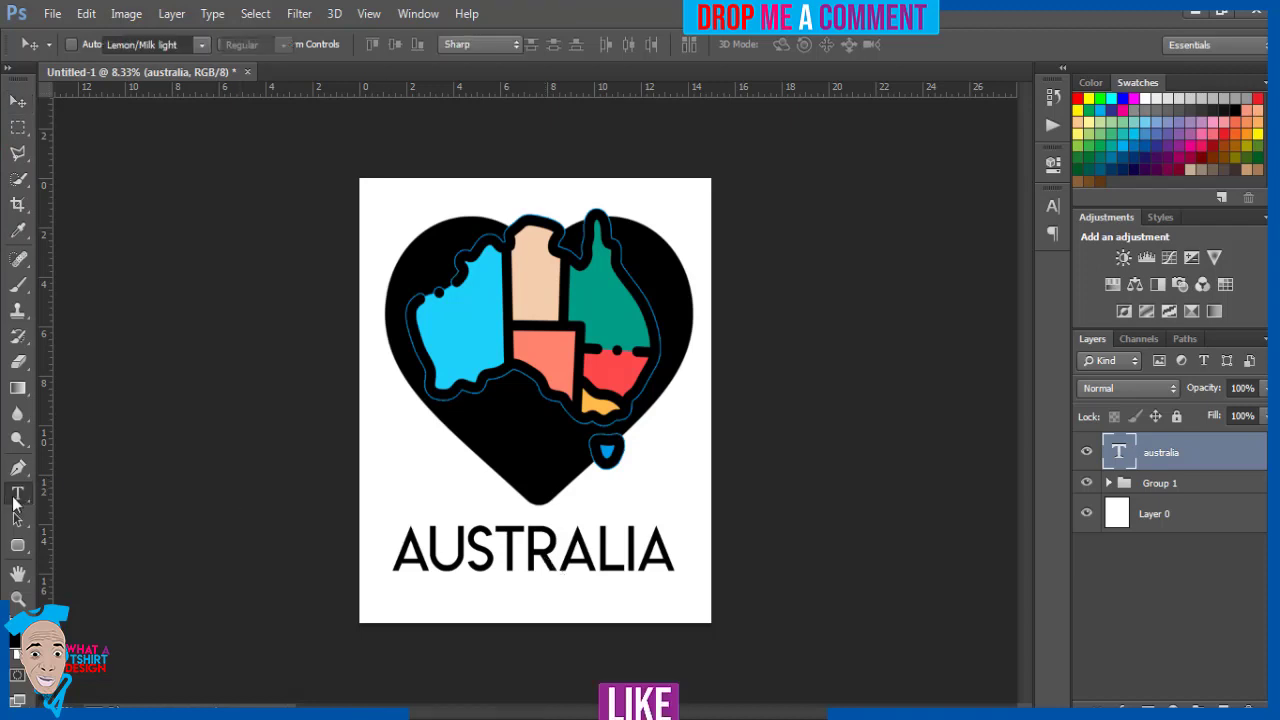
pyautogui.click(399, 606)
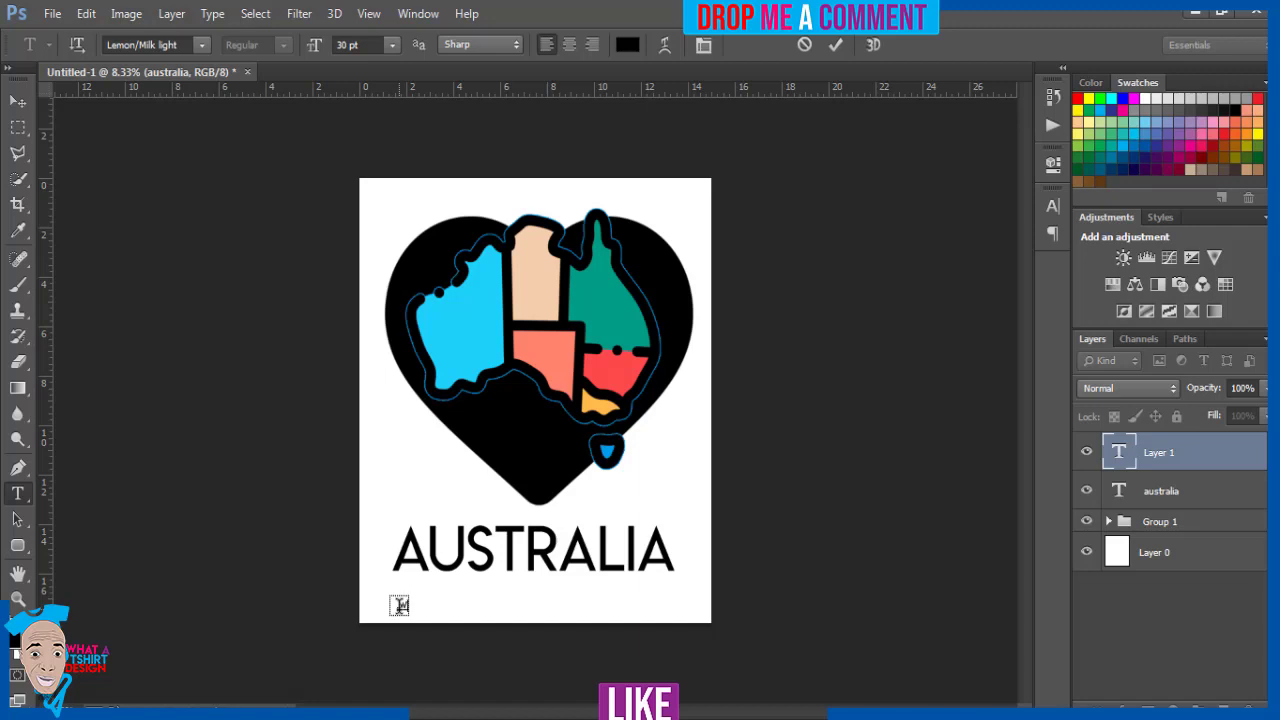
pyautogui.write('TH')
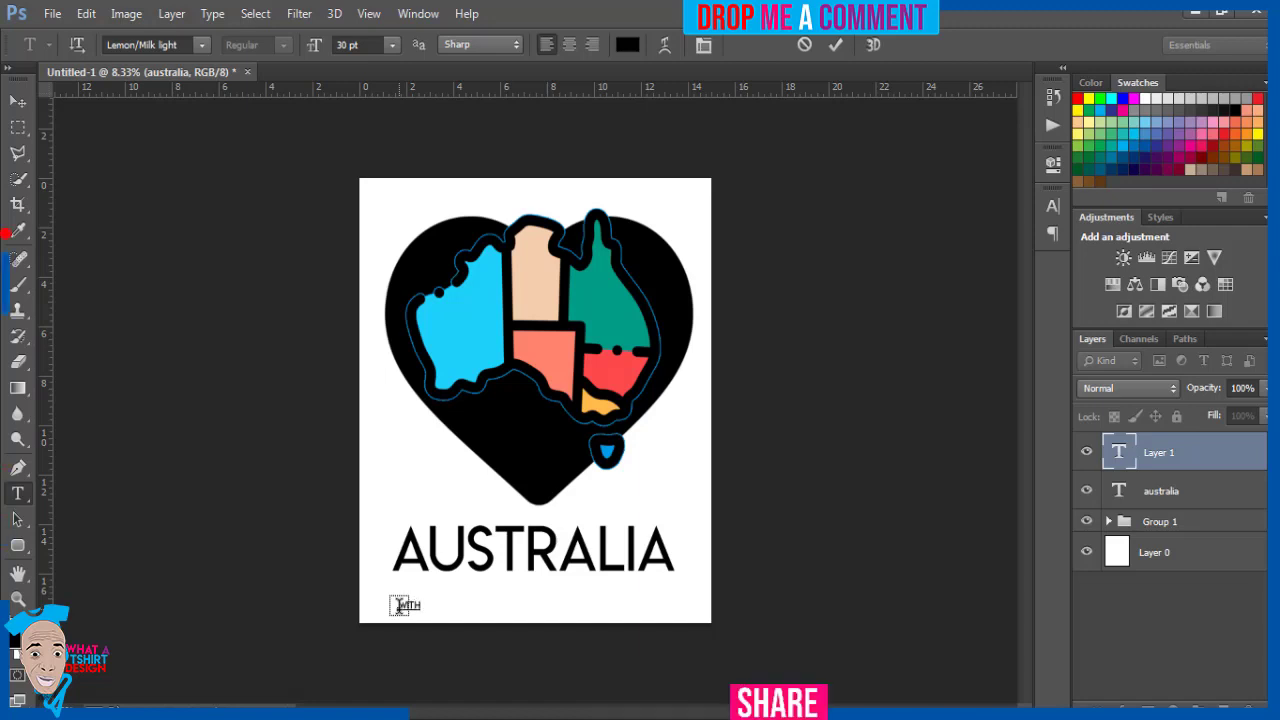
pyautogui.write(' LOVE')
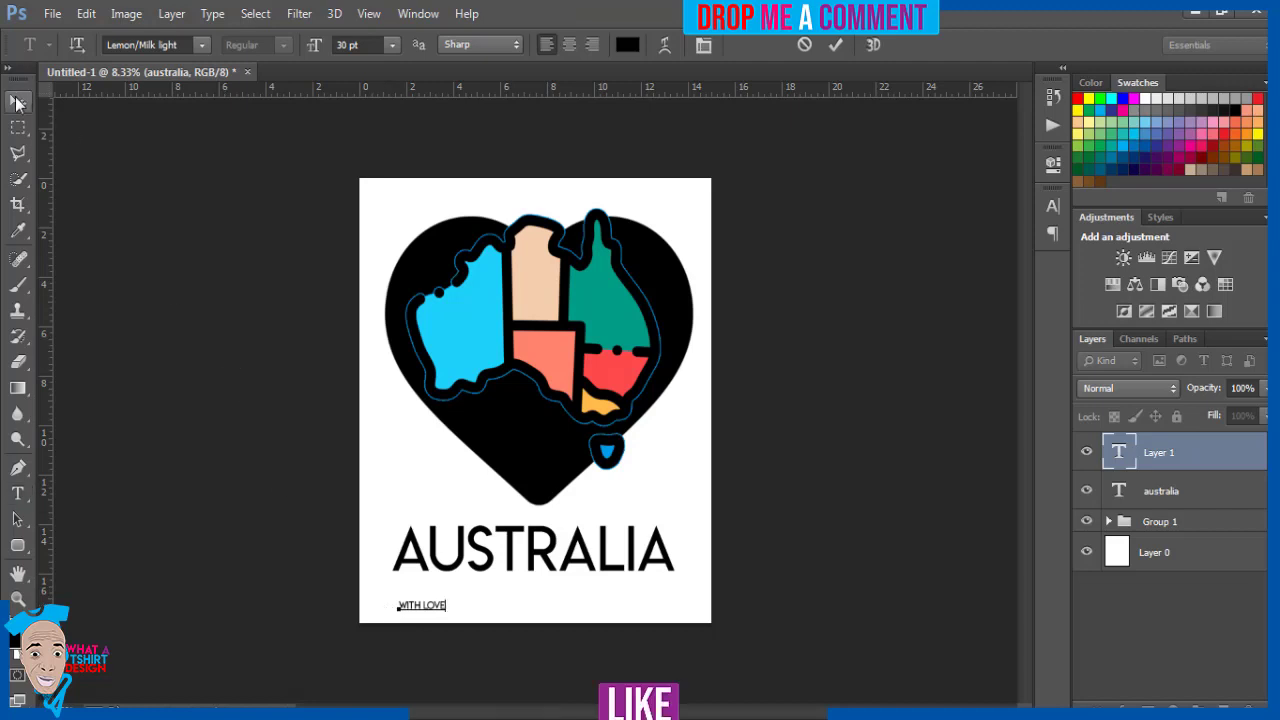
# Step: Move WITH LOVE under the right end of AUSTRALIA, scale it up slightly, and nudge it down
pyautogui.click(18, 101)
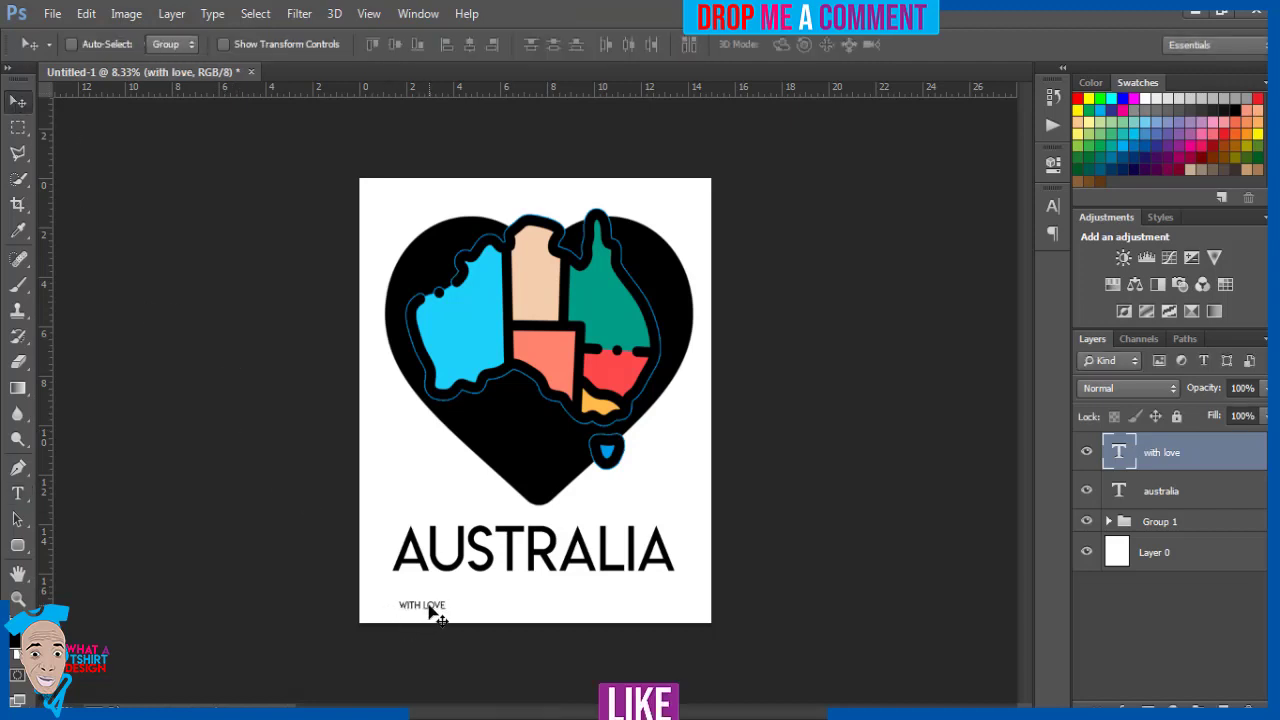
pyautogui.moveTo(430, 611); pyautogui.dragTo(653, 590)
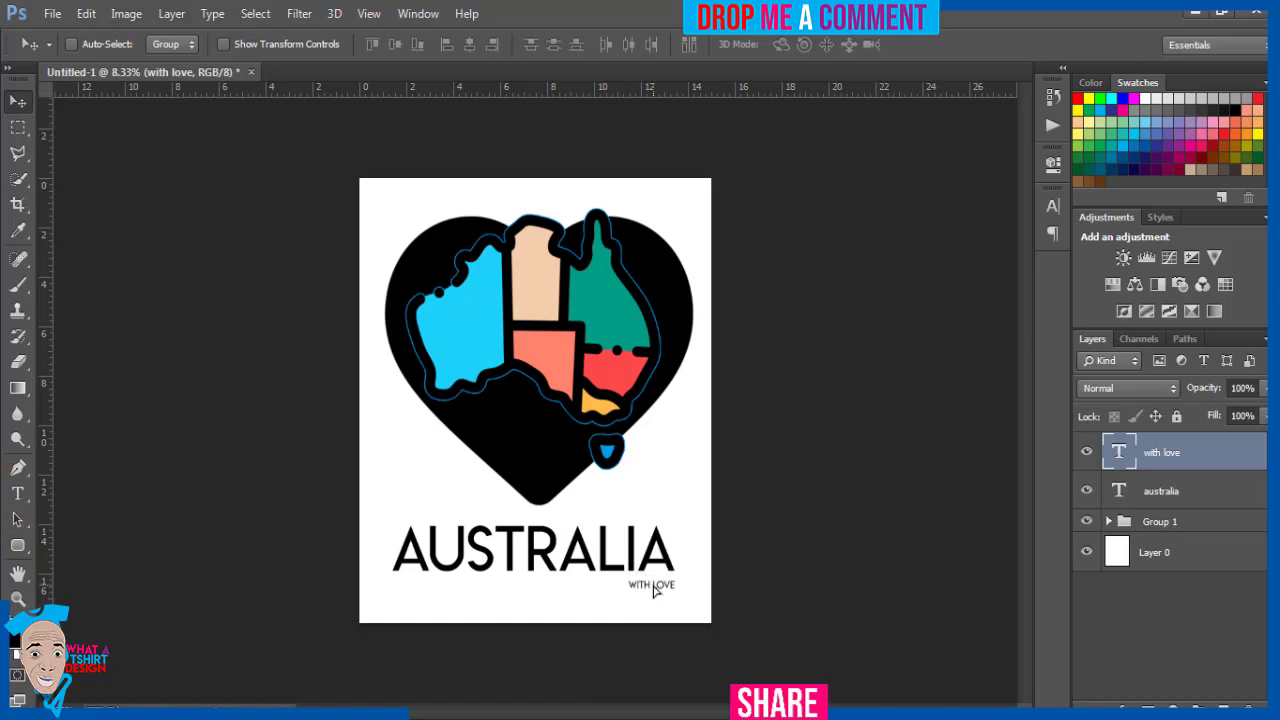
pyautogui.hotkey('ctrl', 't')
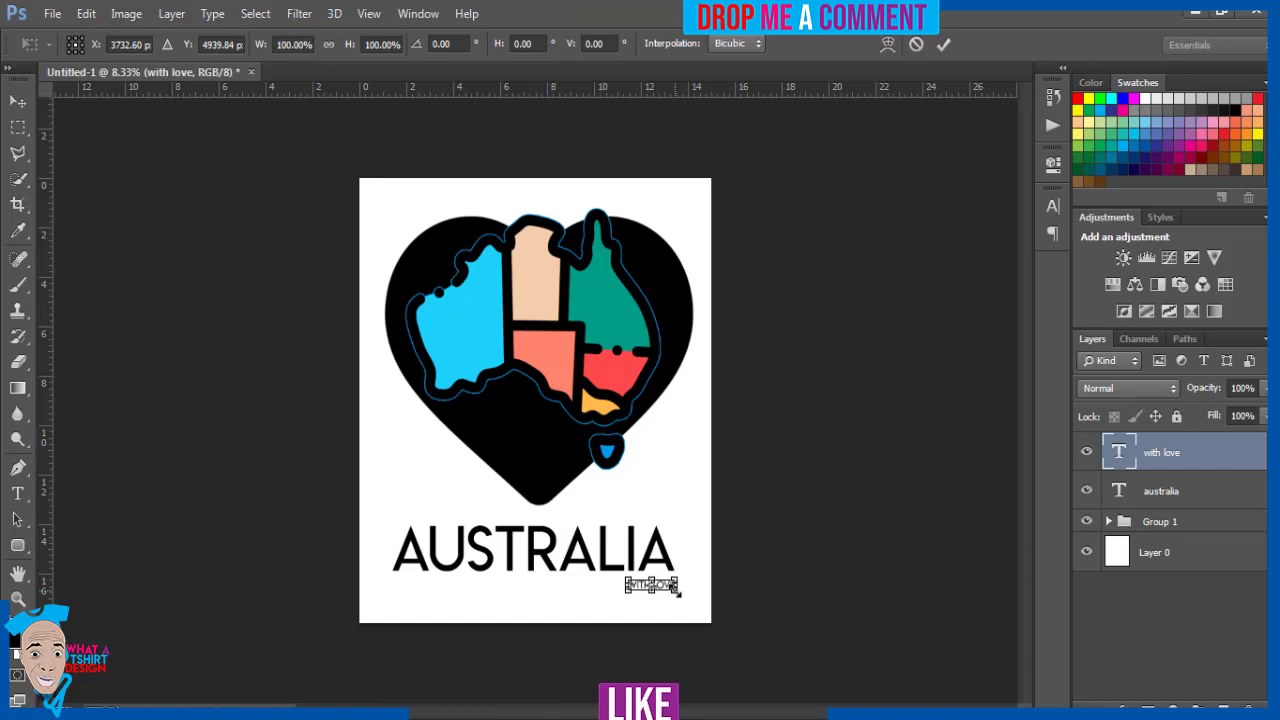
pyautogui.moveTo(679, 593)
pyautogui.mouseDown()
pyautogui.moveTo(681, 604)
pyautogui.moveTo(666, 591)
pyautogui.mouseUp()
pyautogui.press('Return')
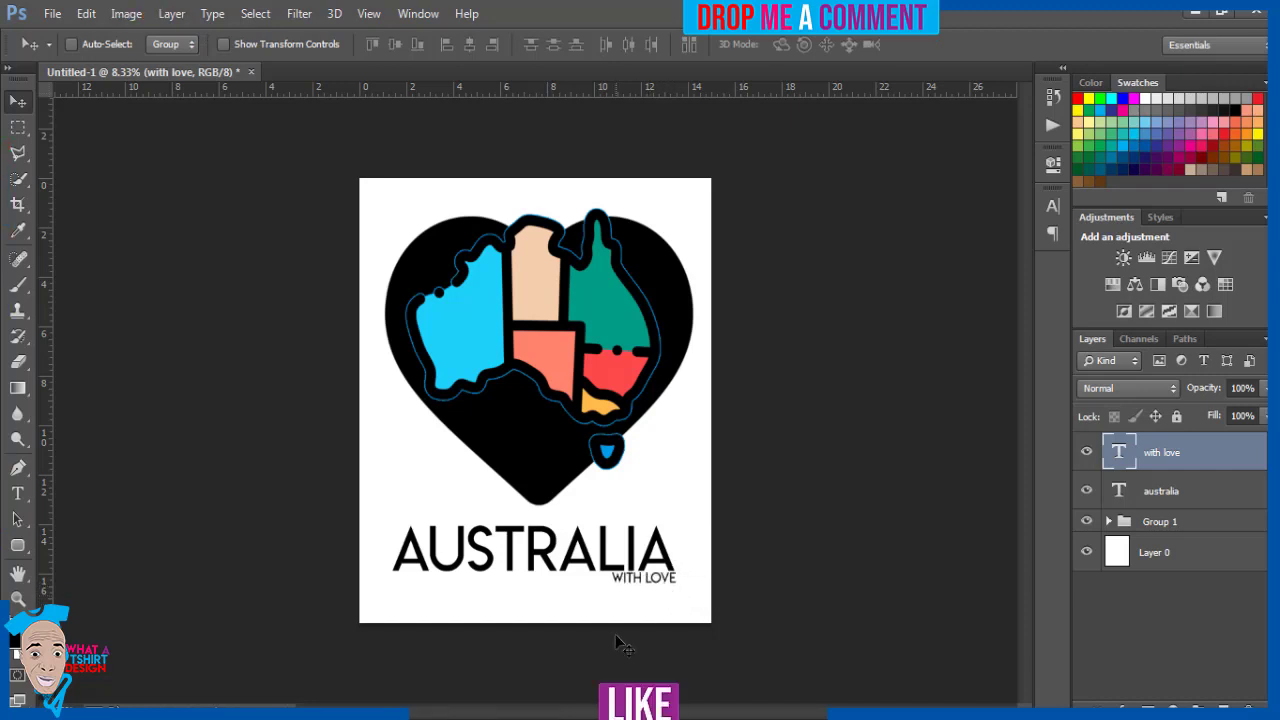
pyautogui.press('Down')
pyautogui.press('Down')
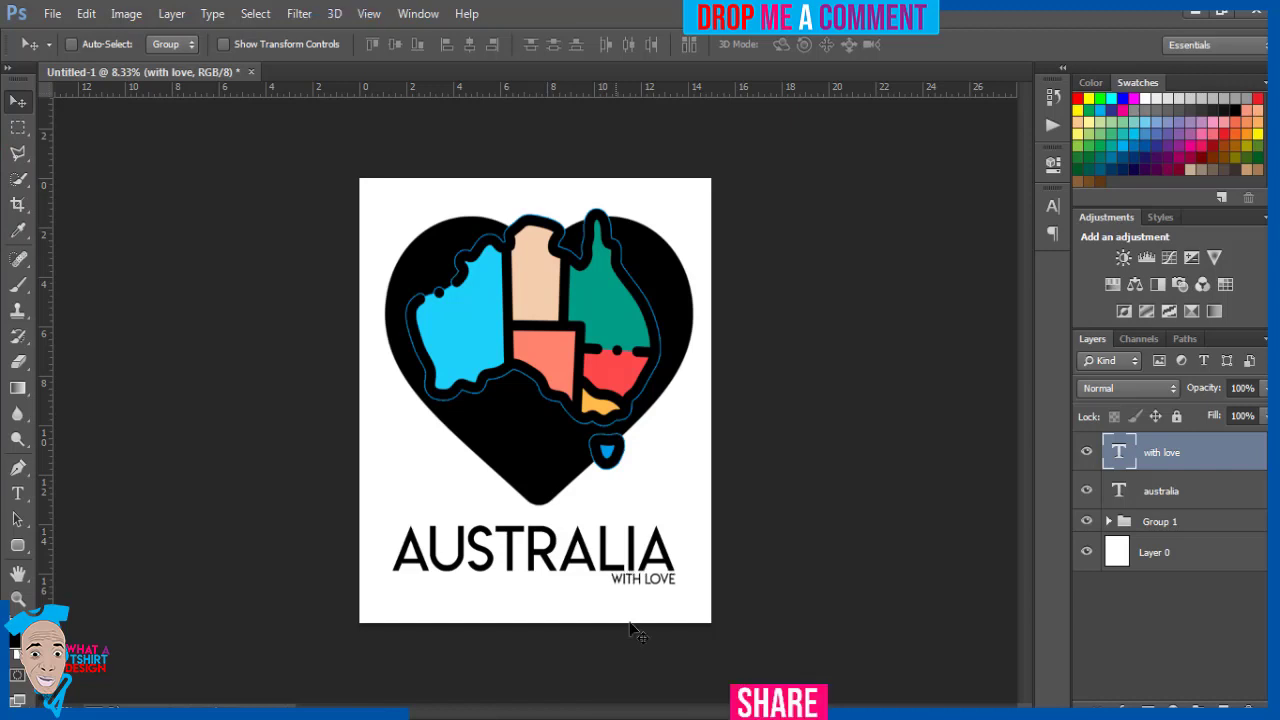
pyautogui.click(1179, 487)
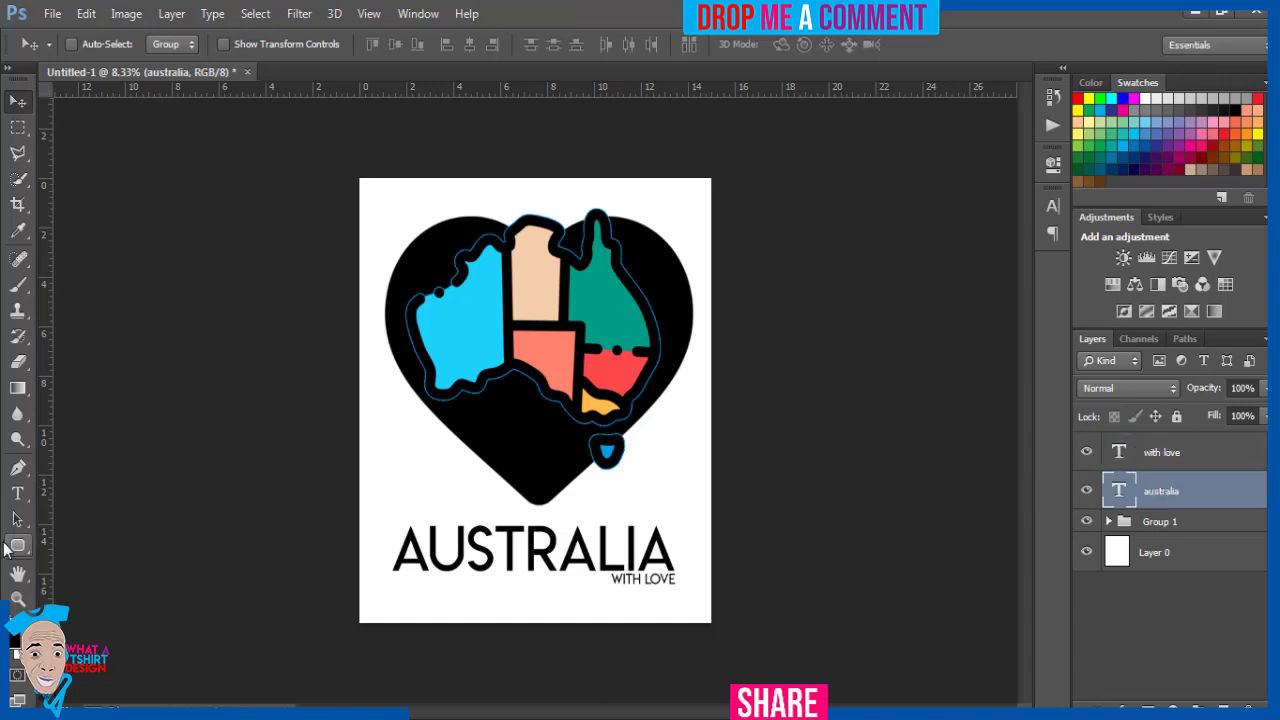
# Step: Draw a rounded rectangle fitted snugly around the WITH LOVE text
pyautogui.click(12, 545)
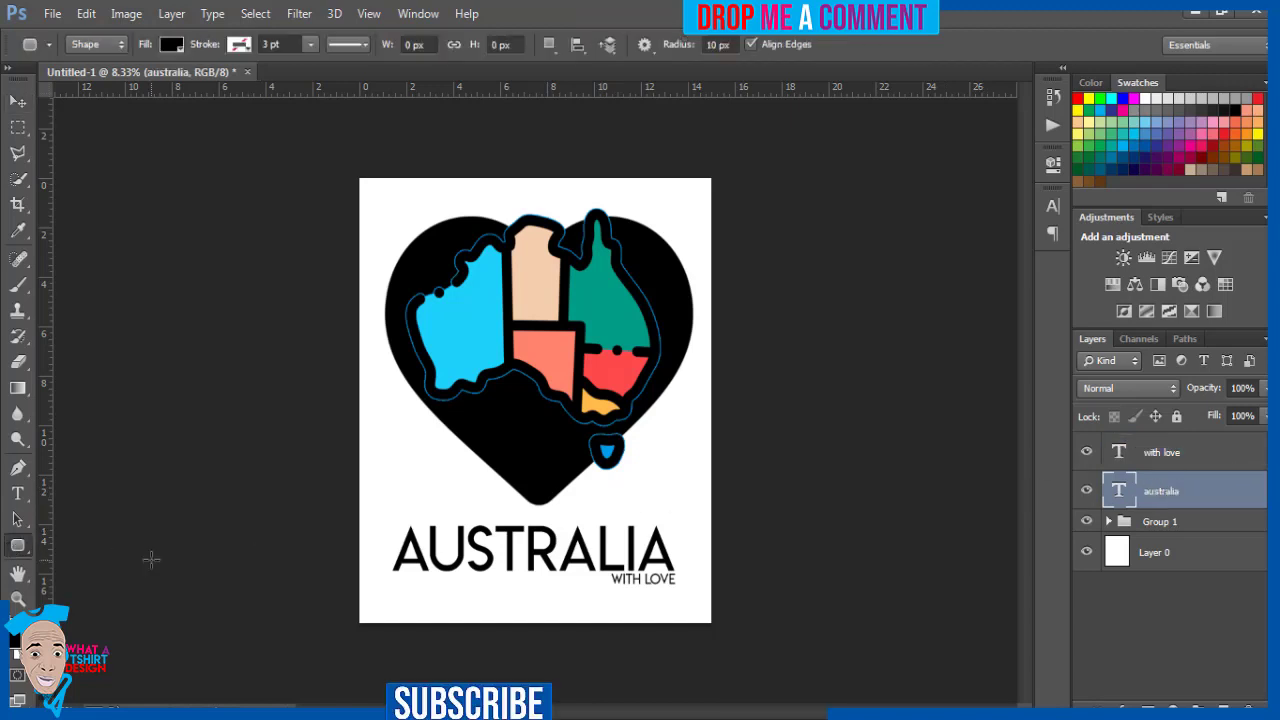
pyautogui.moveTo(608, 570); pyautogui.dragTo(677, 588)
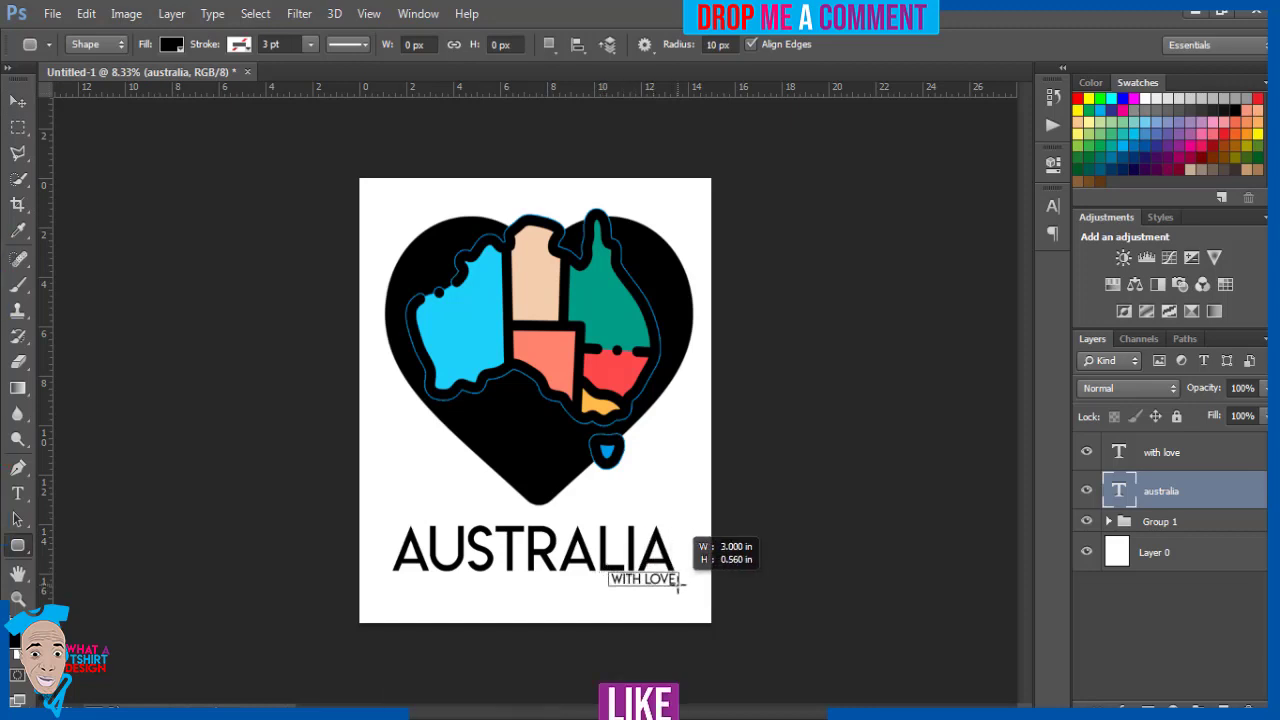
pyautogui.moveTo(677, 588); pyautogui.dragTo(676, 585)
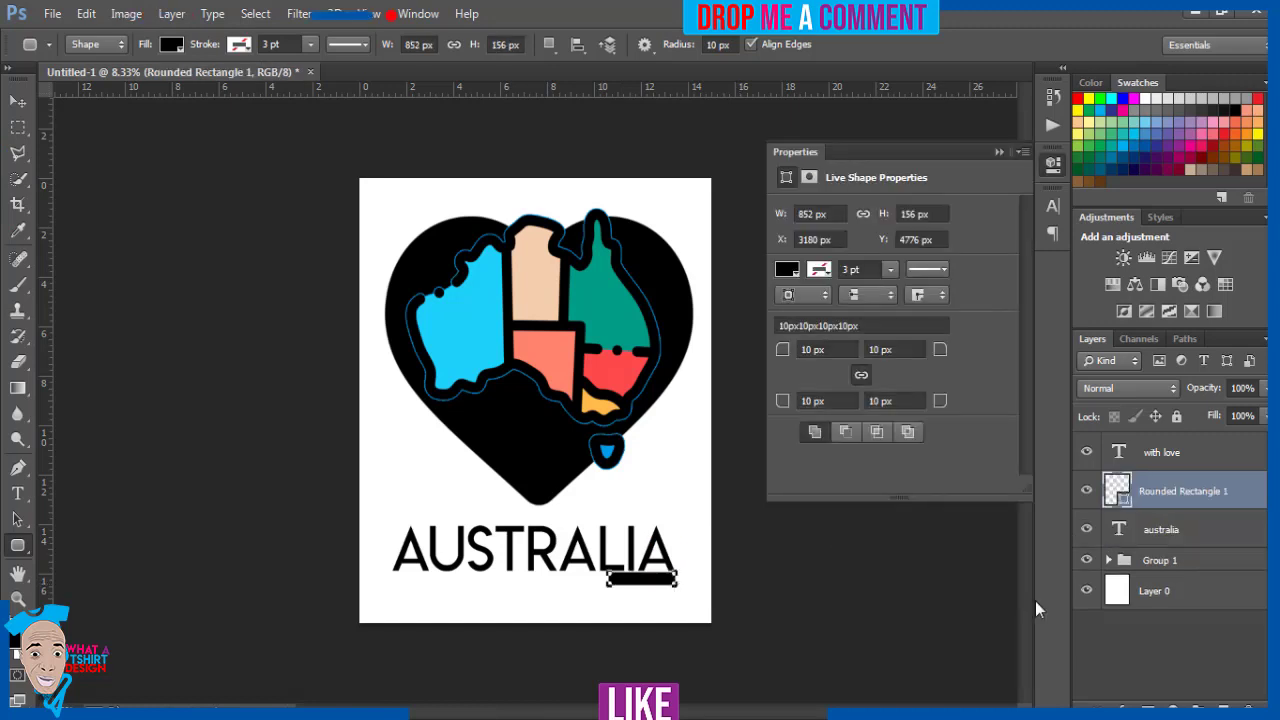
pyautogui.doubleClick(1113, 490)
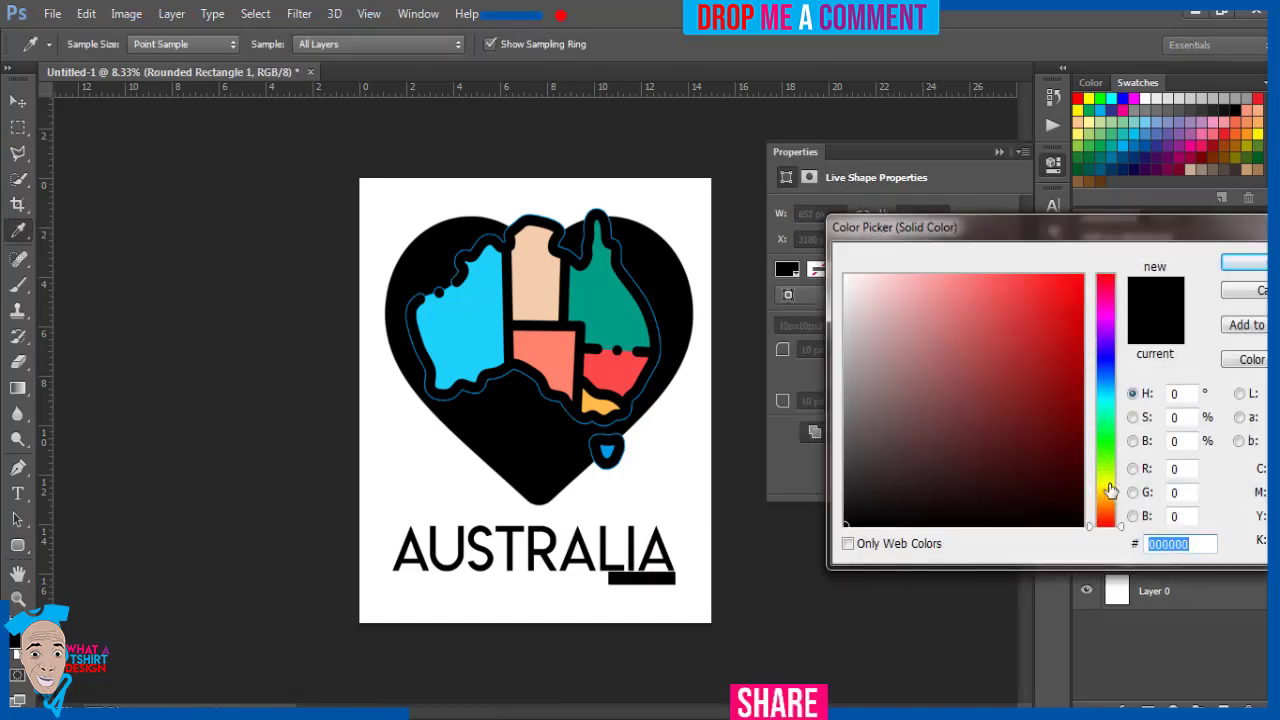
pyautogui.press('Escape')
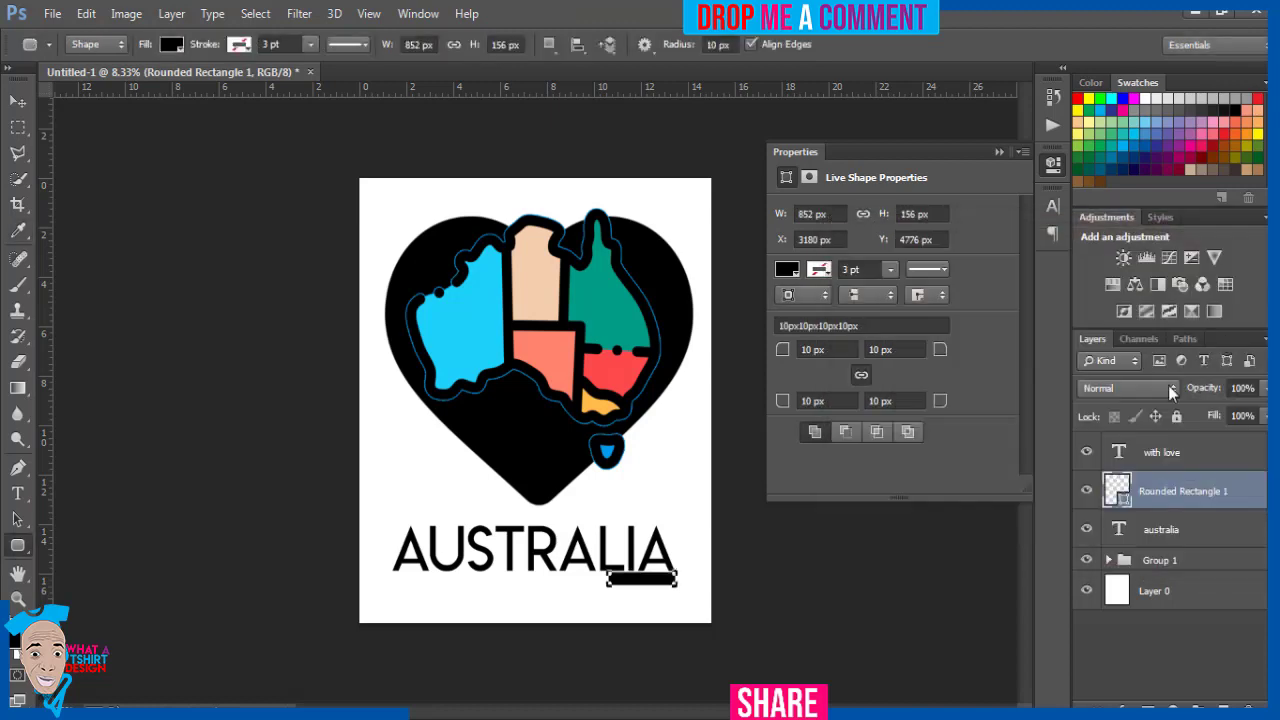
pyautogui.click(1087, 491)
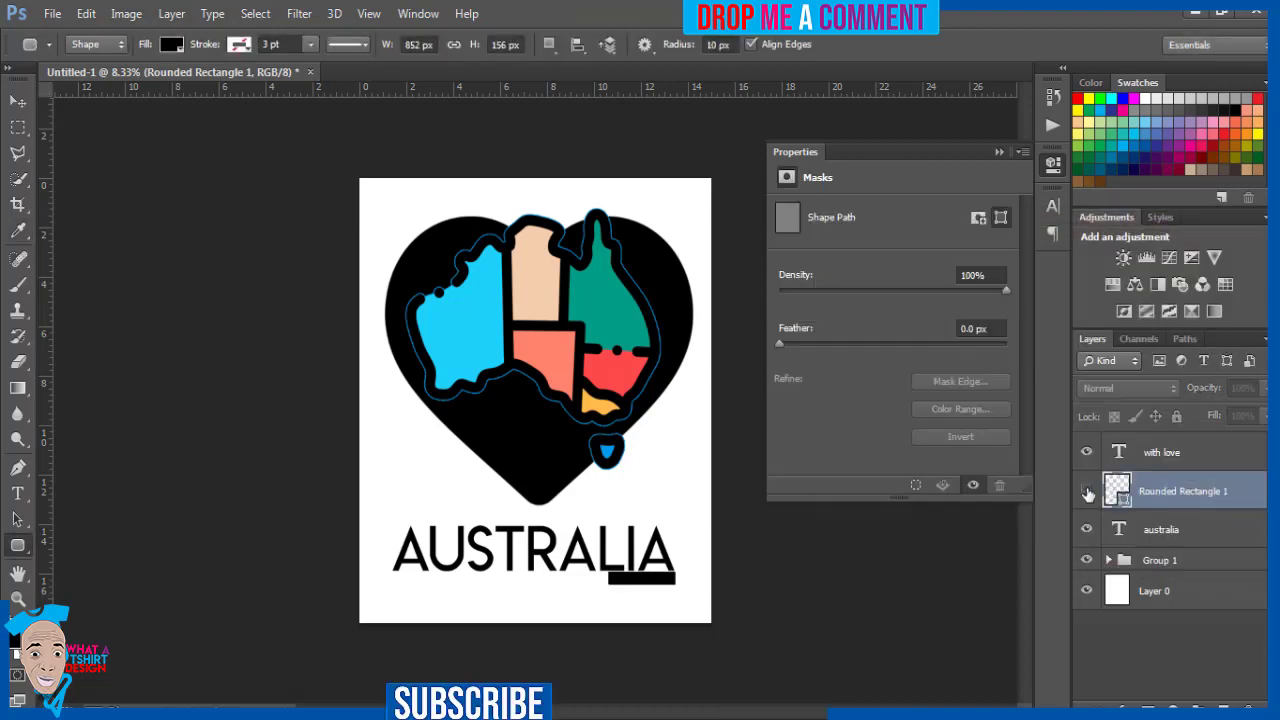
pyautogui.click(1087, 491)
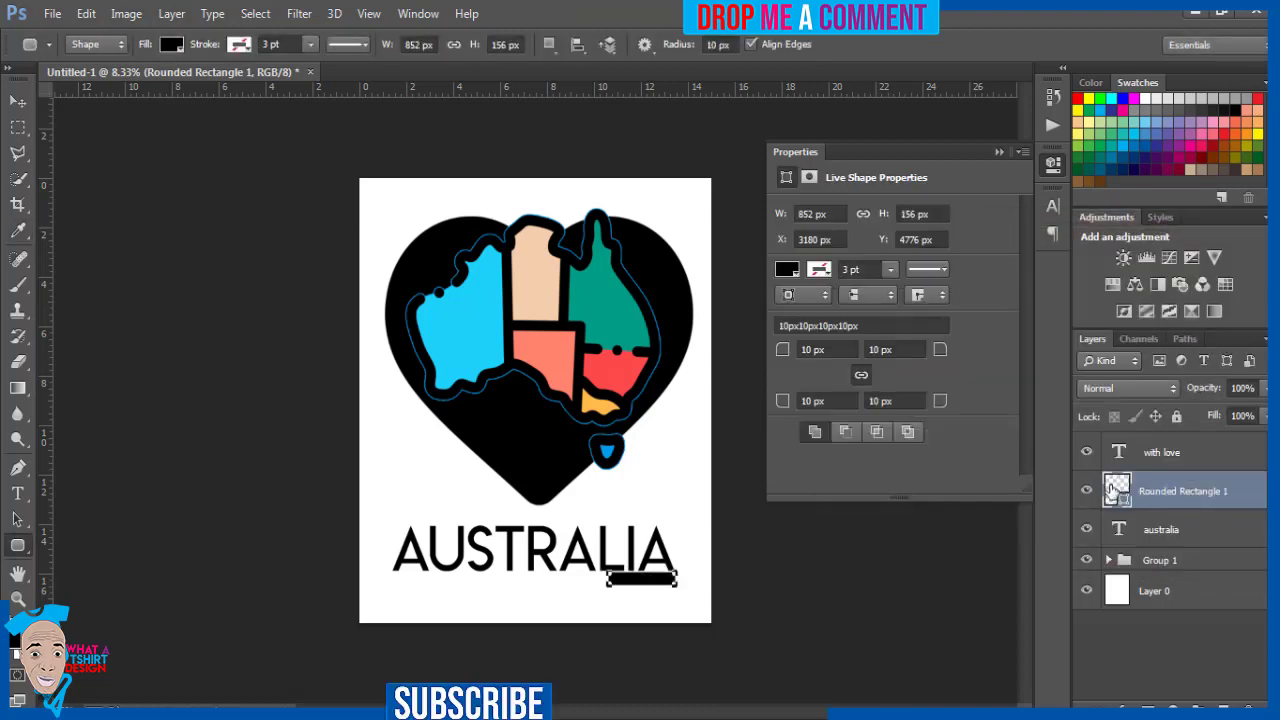
# Step: Fill the rounded bar with red (#fd4848) sampled from the map, then check its alignment
pyautogui.doubleClick(1111, 490)
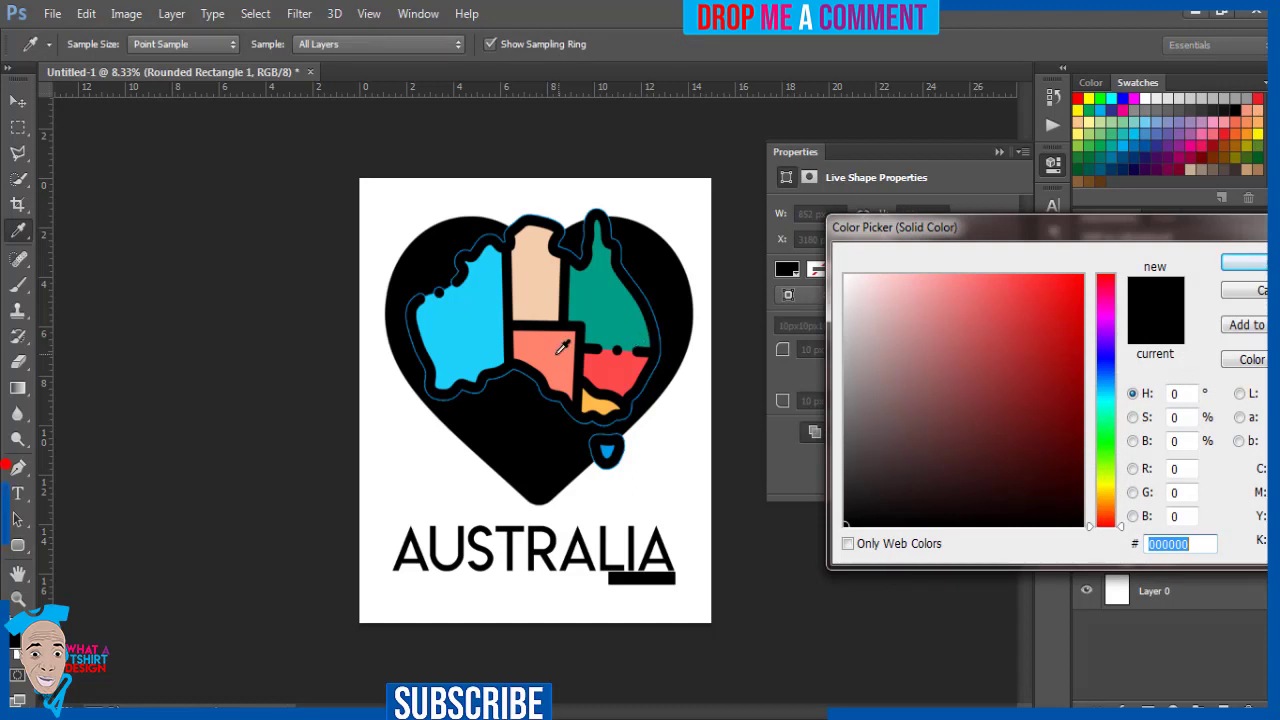
pyautogui.click(465, 311)
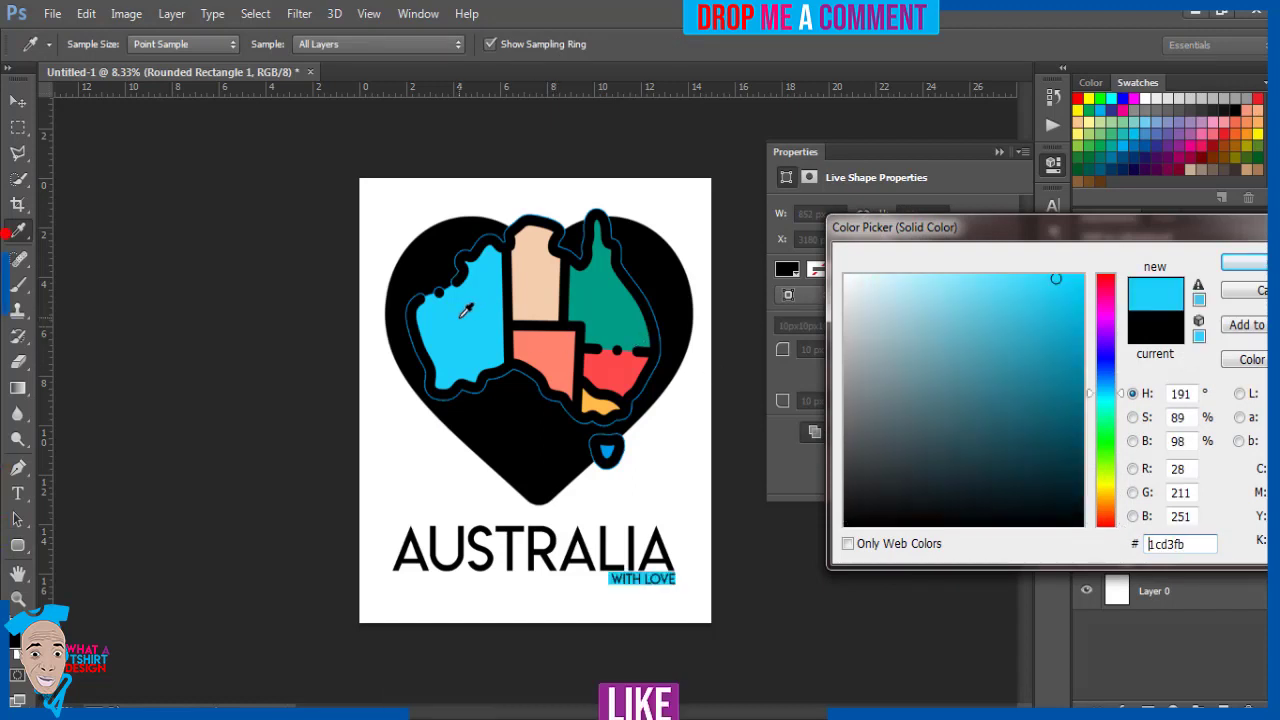
pyautogui.click(628, 372)
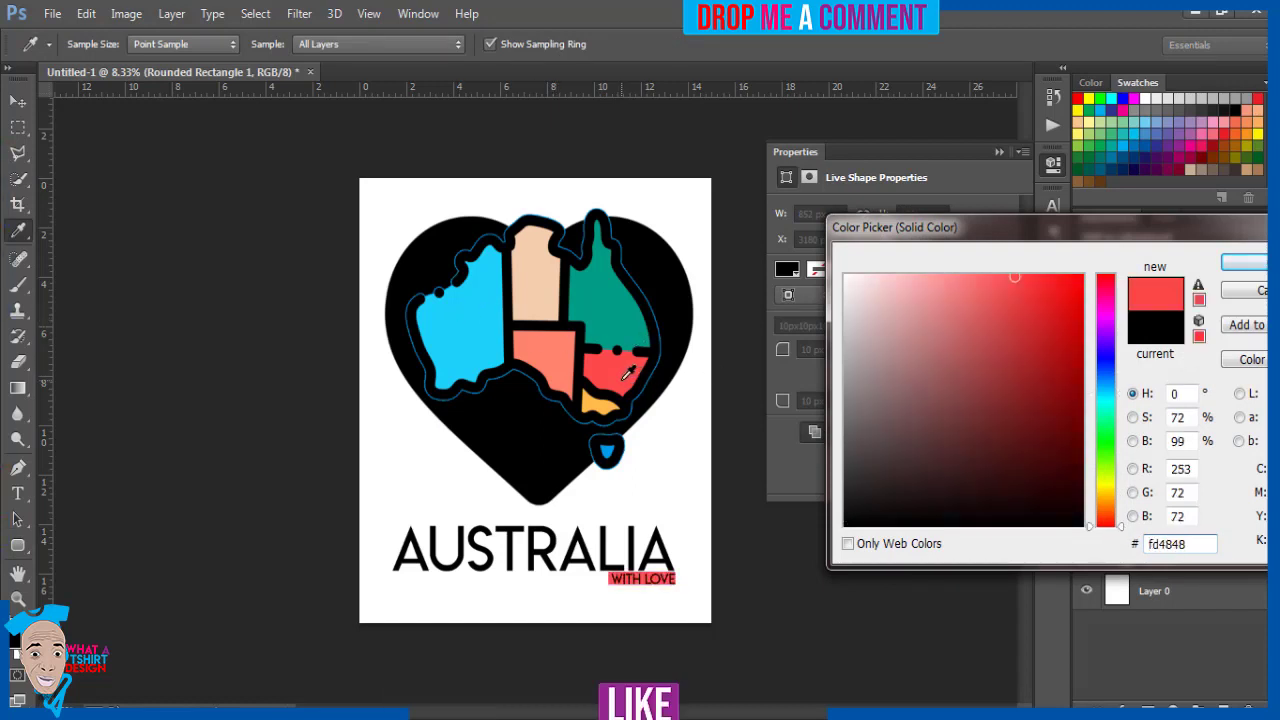
pyautogui.click(1240, 263)
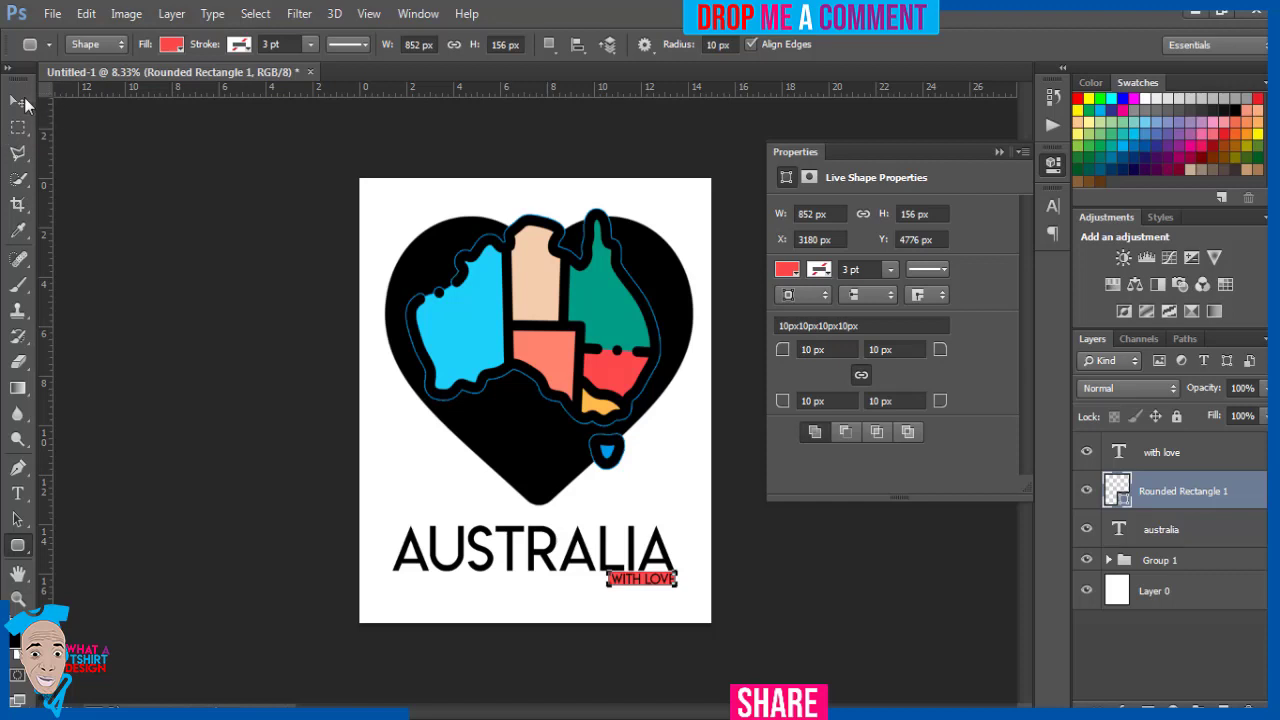
pyautogui.click(18, 101)
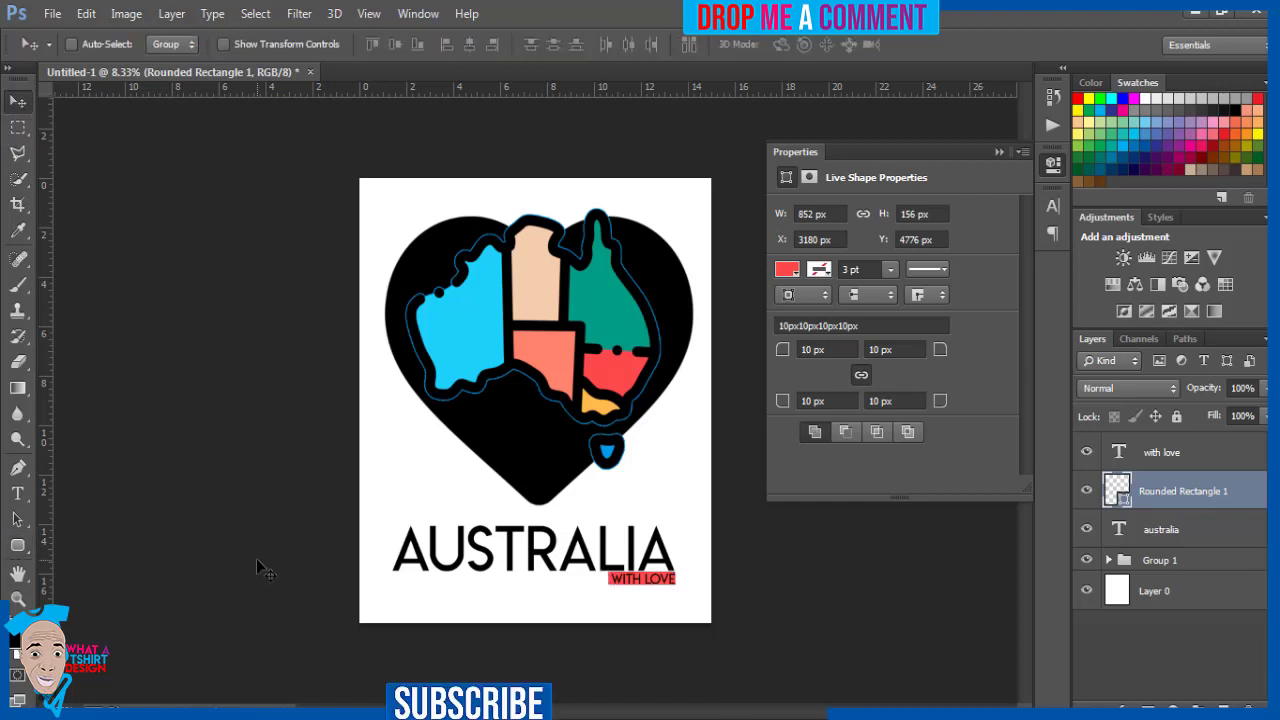
pyautogui.hotkey('shift', 'Up')
pyautogui.hotkey('shift', 'Up')
pyautogui.hotkey('shift', 'Down')
pyautogui.hotkey('shift', 'Down')
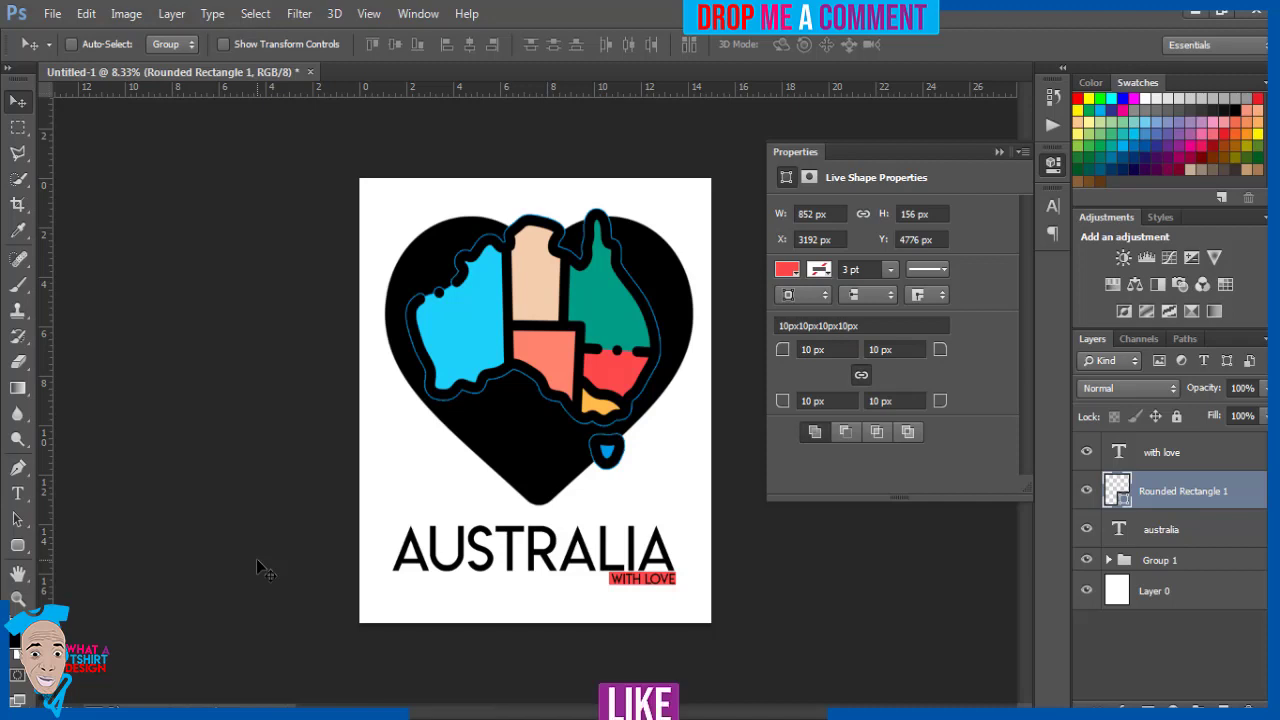
# Step: Hide the white background and save the design as AUS.psd in the Pictures library
pyautogui.click(1087, 591)
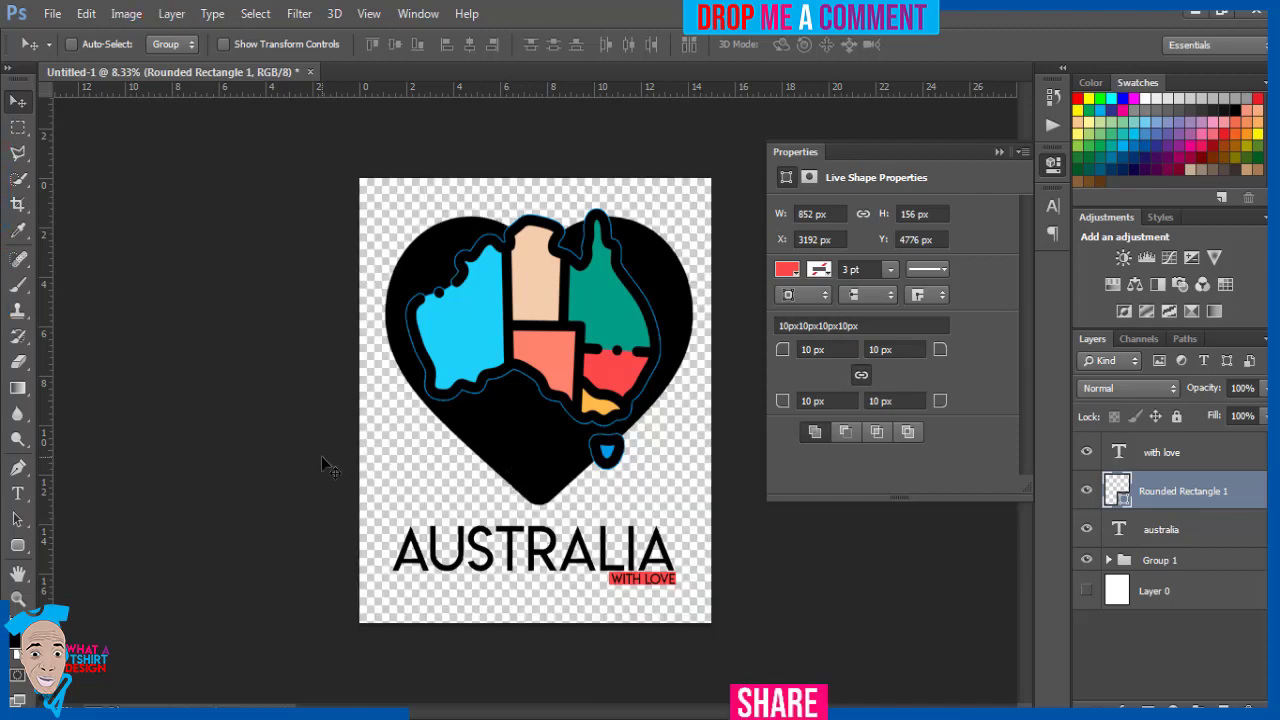
pyautogui.click(50, 14)
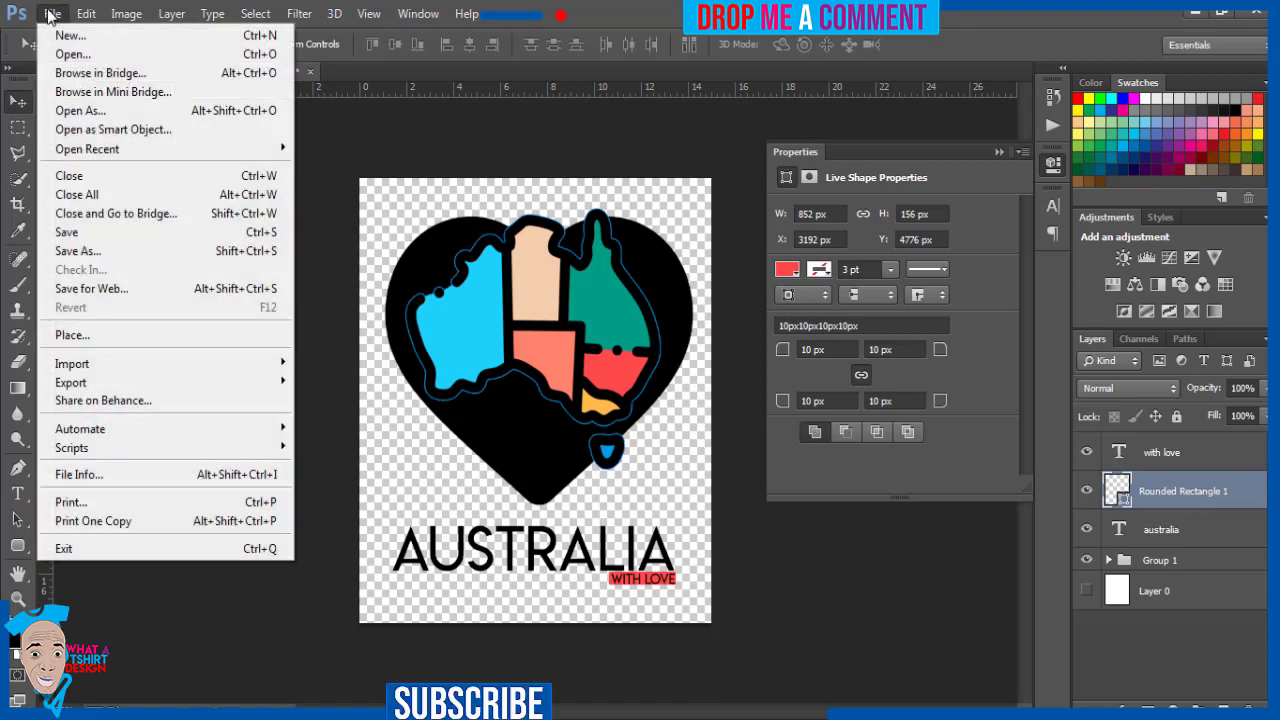
pyautogui.click(75, 251)
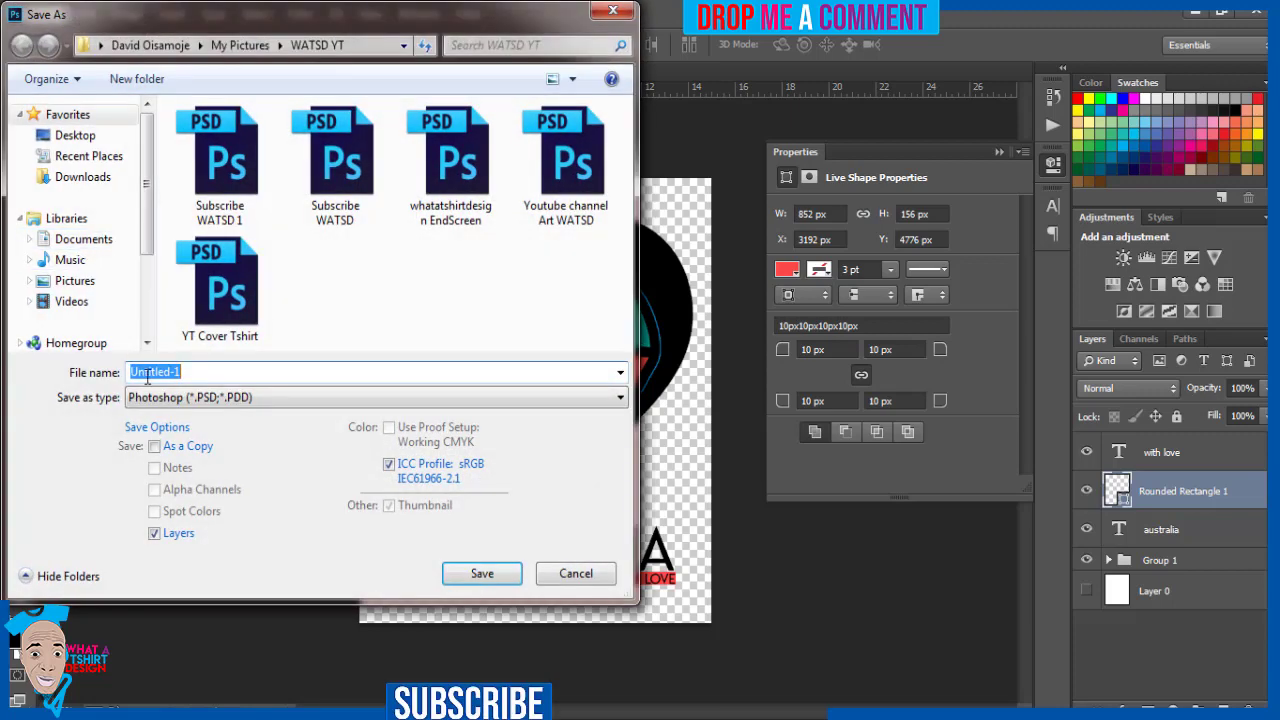
pyautogui.click(75, 281)
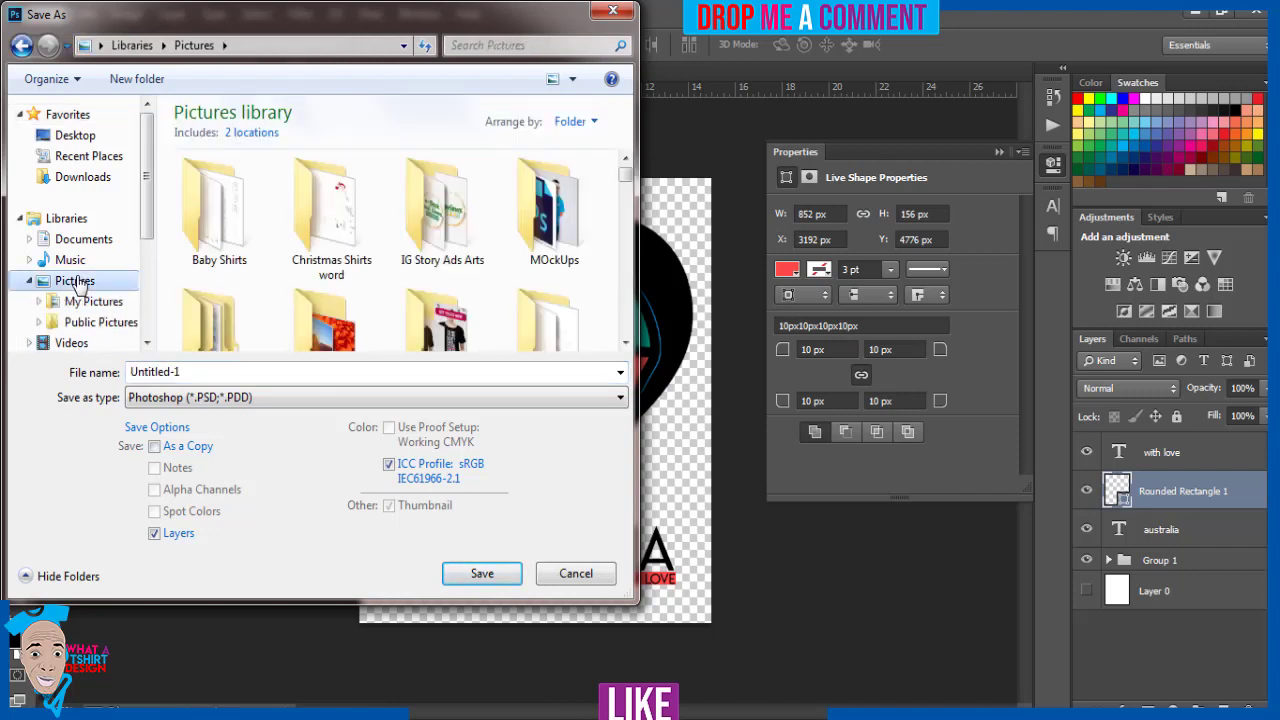
pyautogui.doubleClick(140, 371)
pyautogui.write('A')
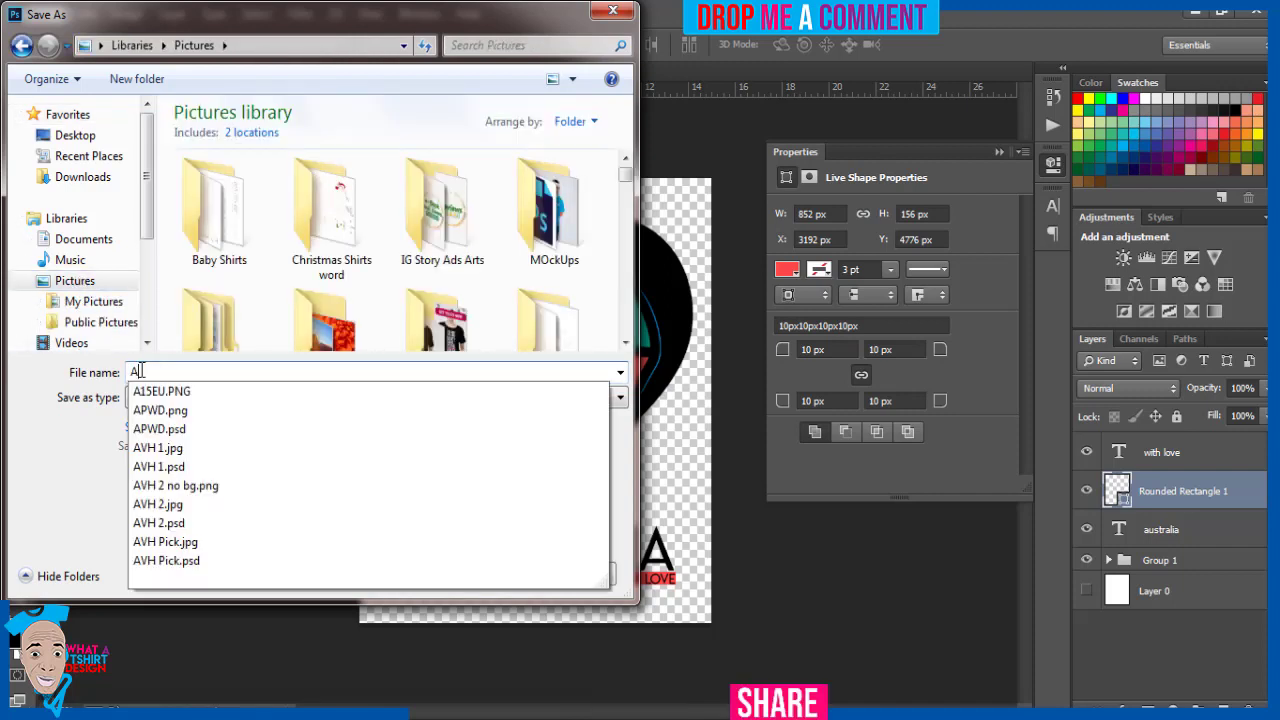
pyautogui.write('US')
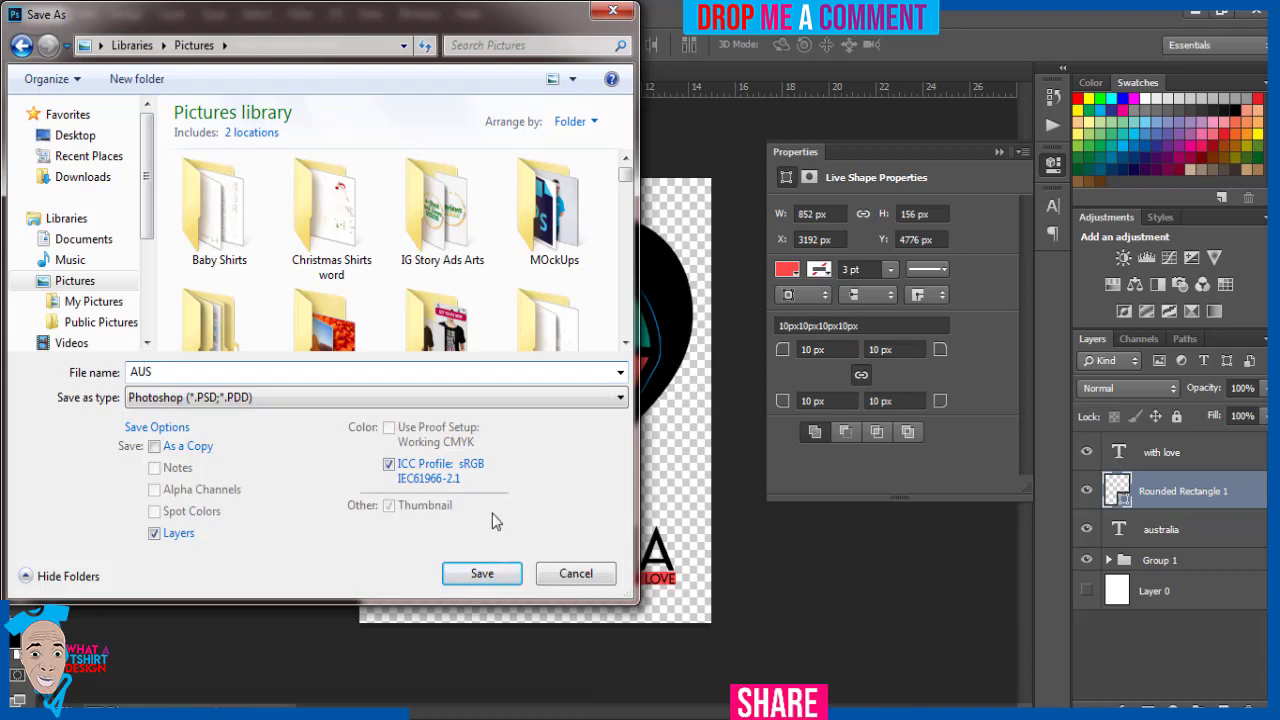
pyautogui.click(490, 580)
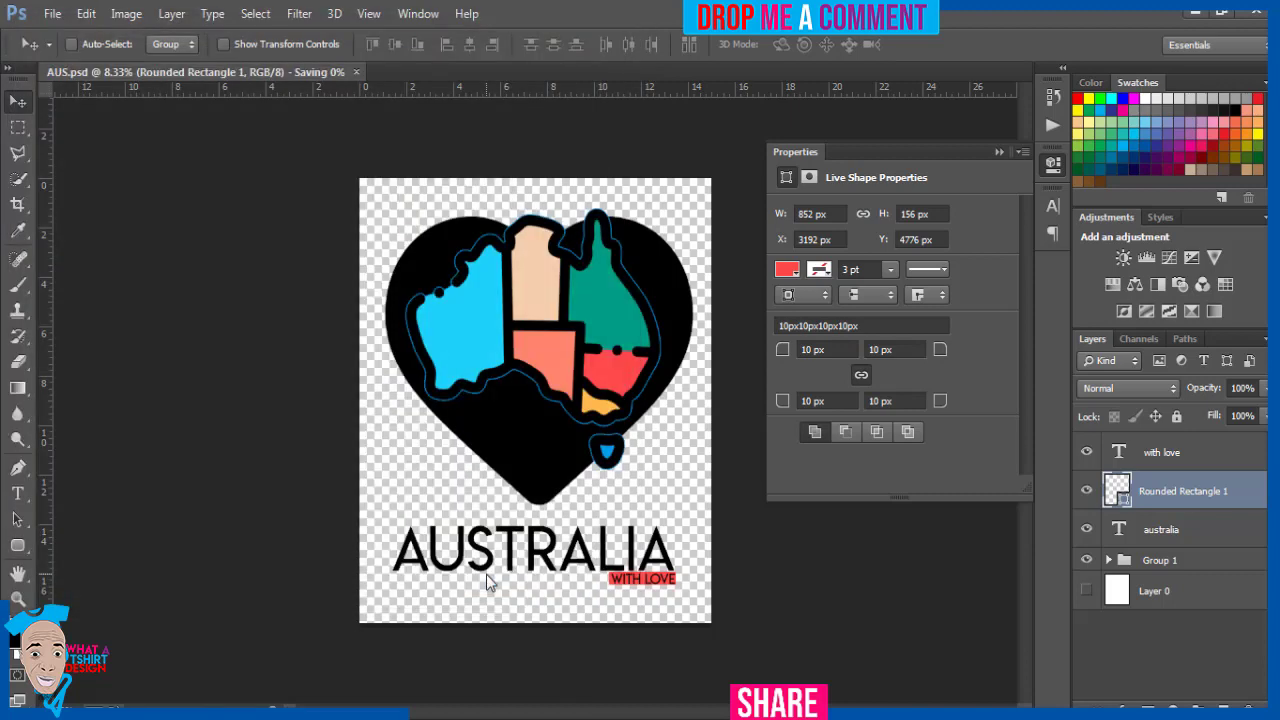
# Step: Save AUS as a PNG copy with Interlaced chosen in PNG Options
pyautogui.click(52, 12)
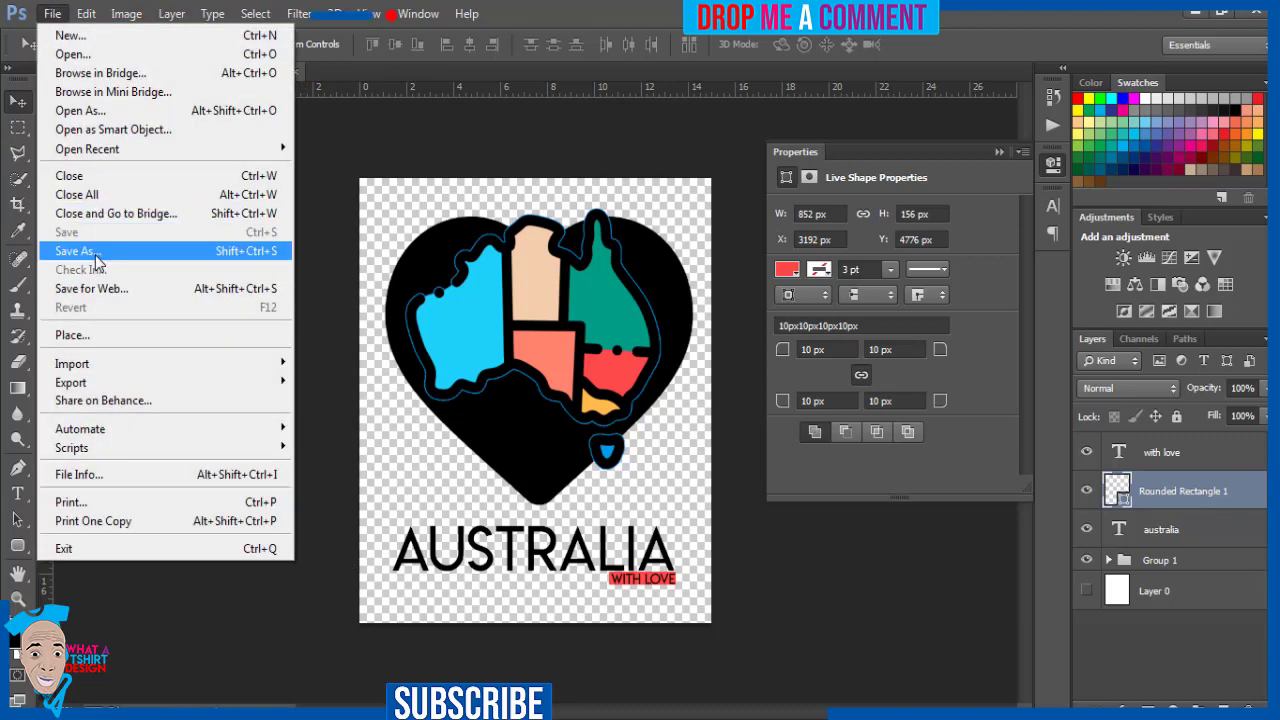
pyautogui.click(96, 257)
pyautogui.click(183, 398)
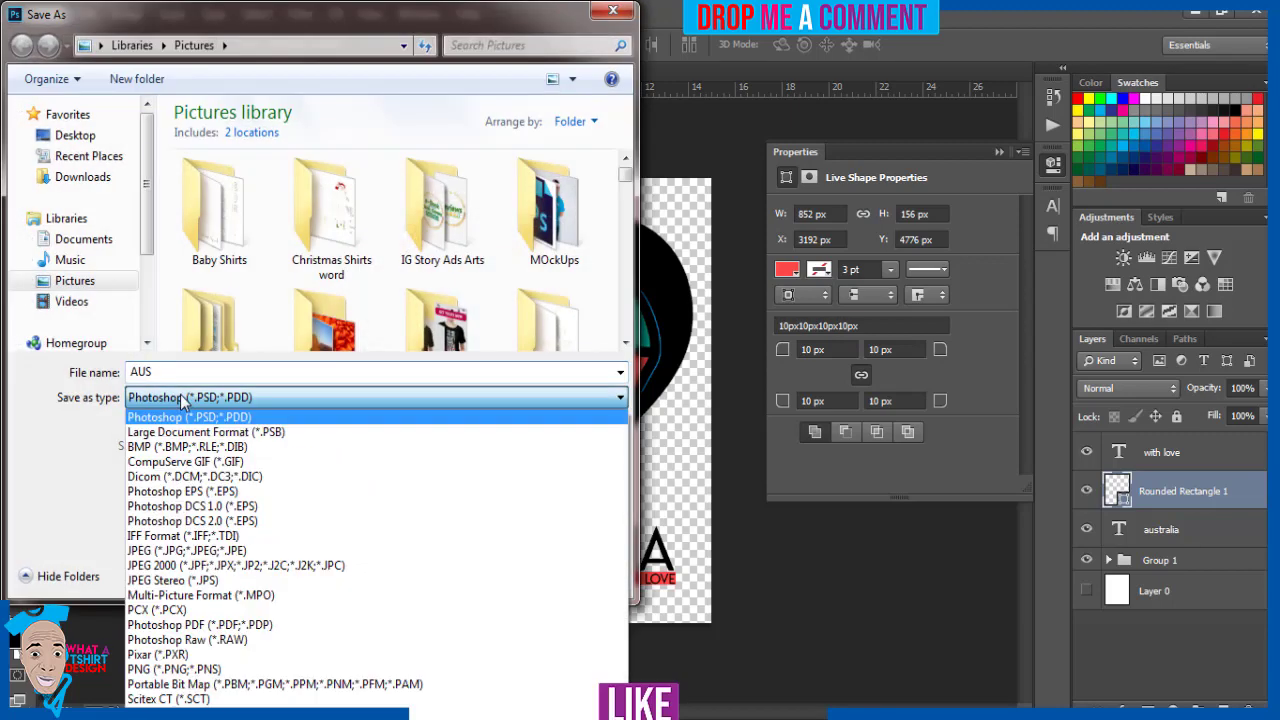
pyautogui.click(194, 669)
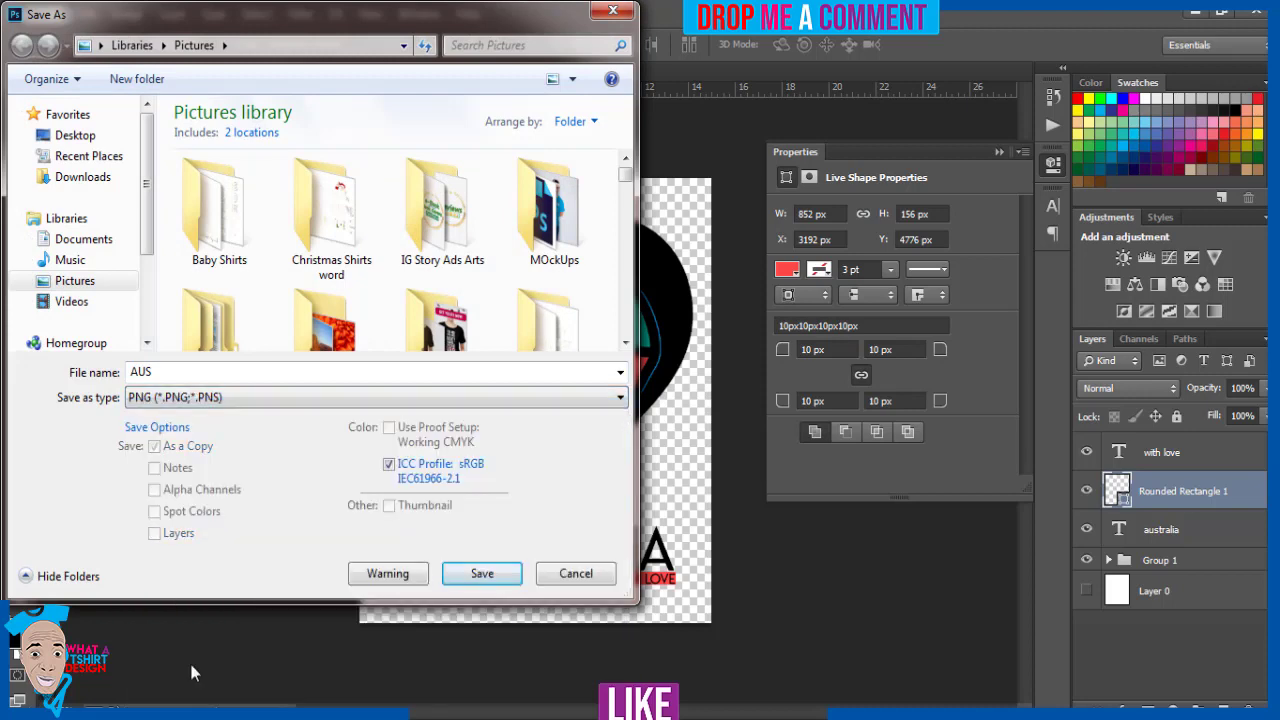
pyautogui.click(475, 577)
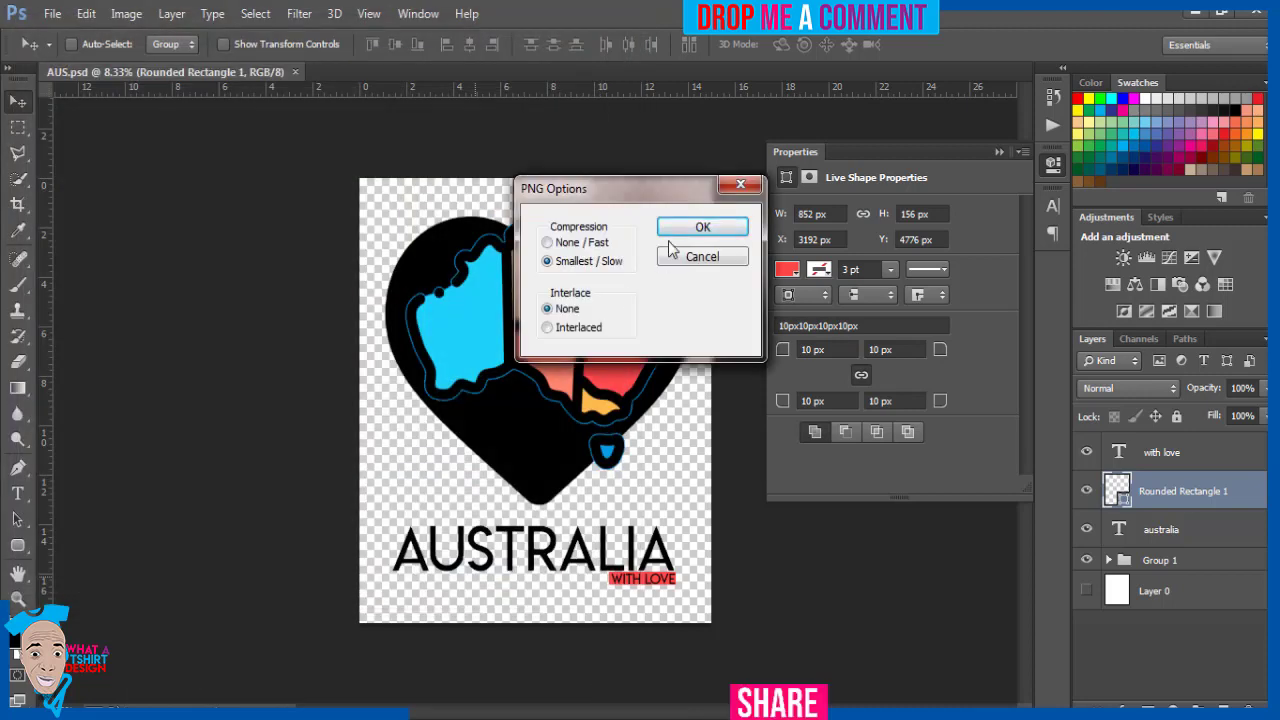
pyautogui.click(578, 328)
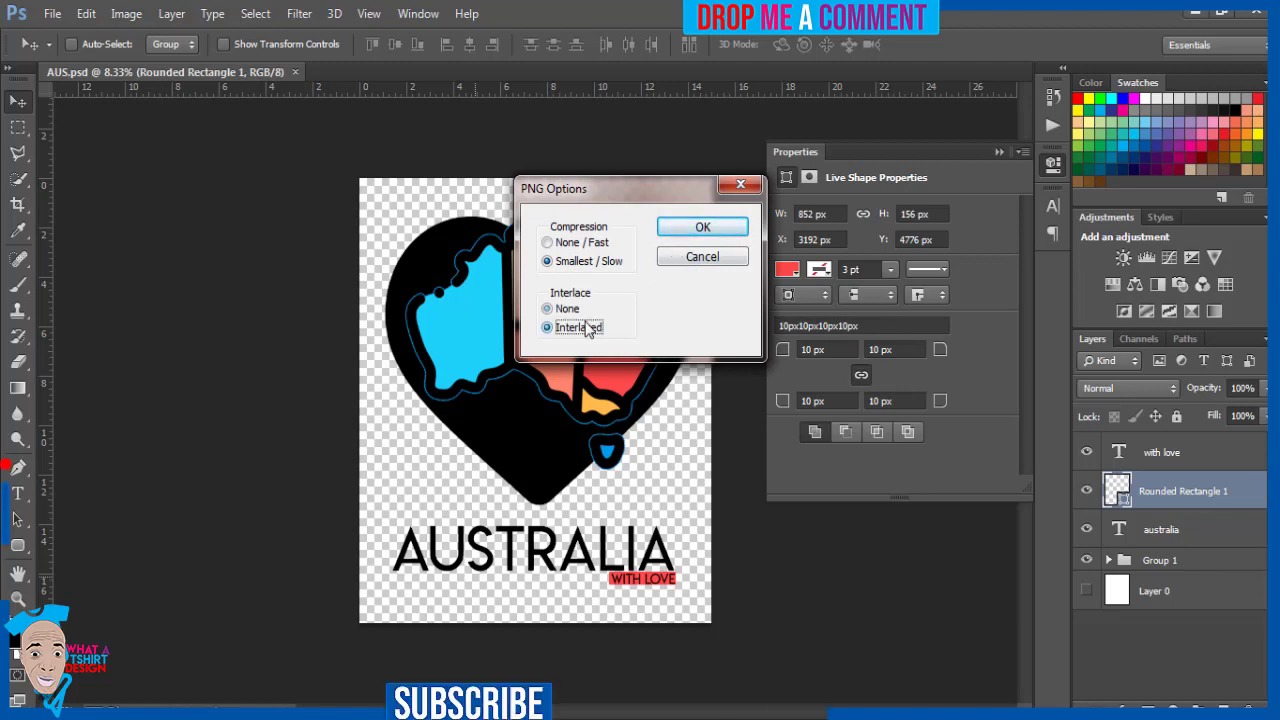
pyautogui.click(703, 227)
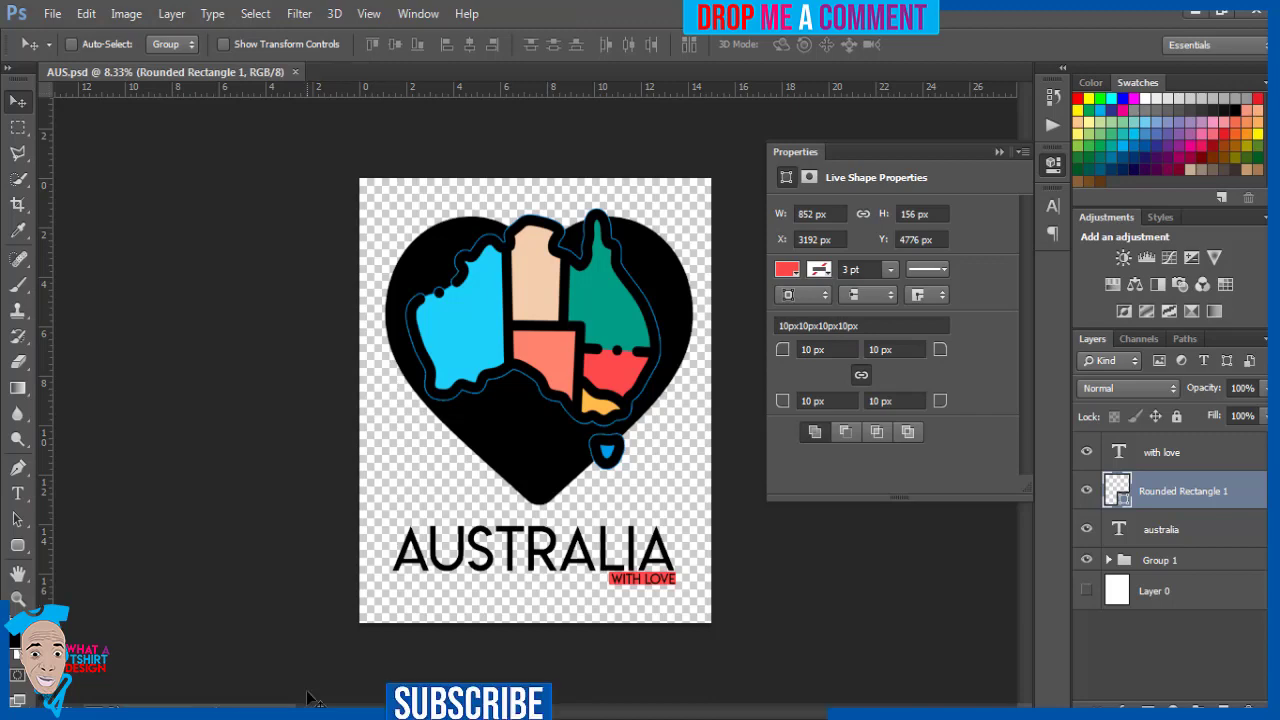
# Step: Open 'New tshirt mockup on hunger.psd' from Pictures > MOckUps and close the stray browser window
pyautogui.click(5, 471)
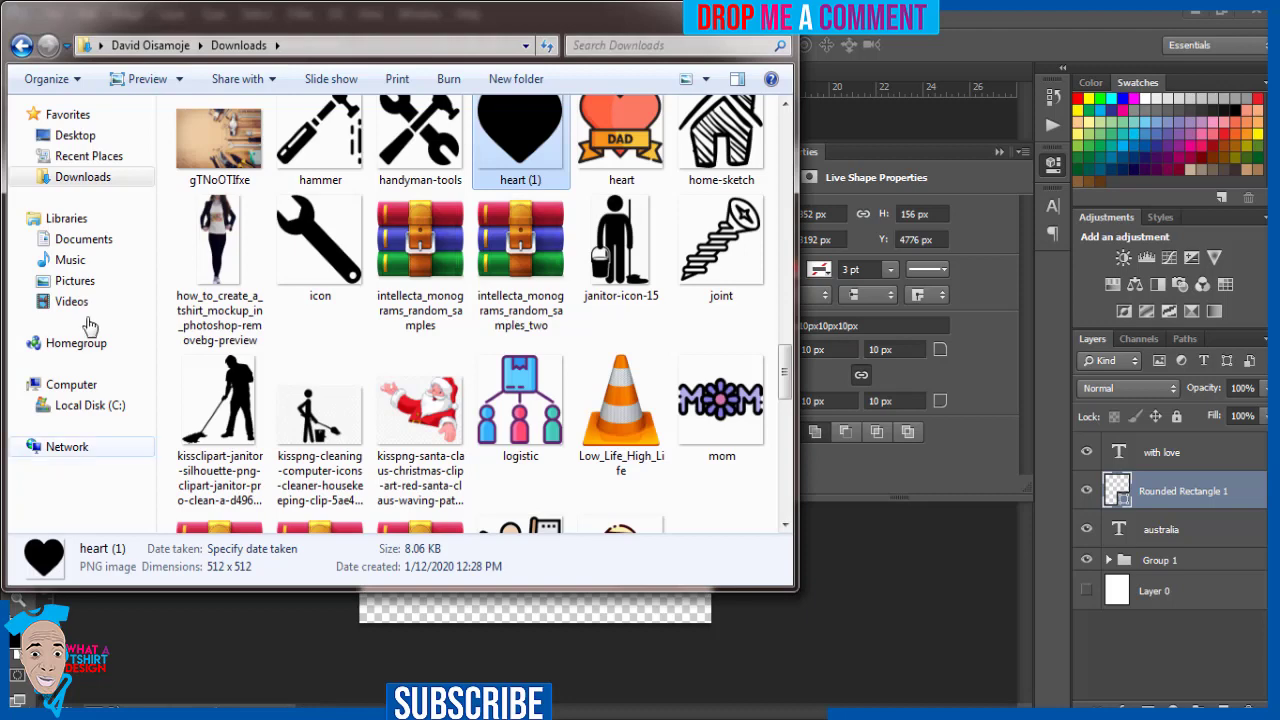
pyautogui.click(80, 283)
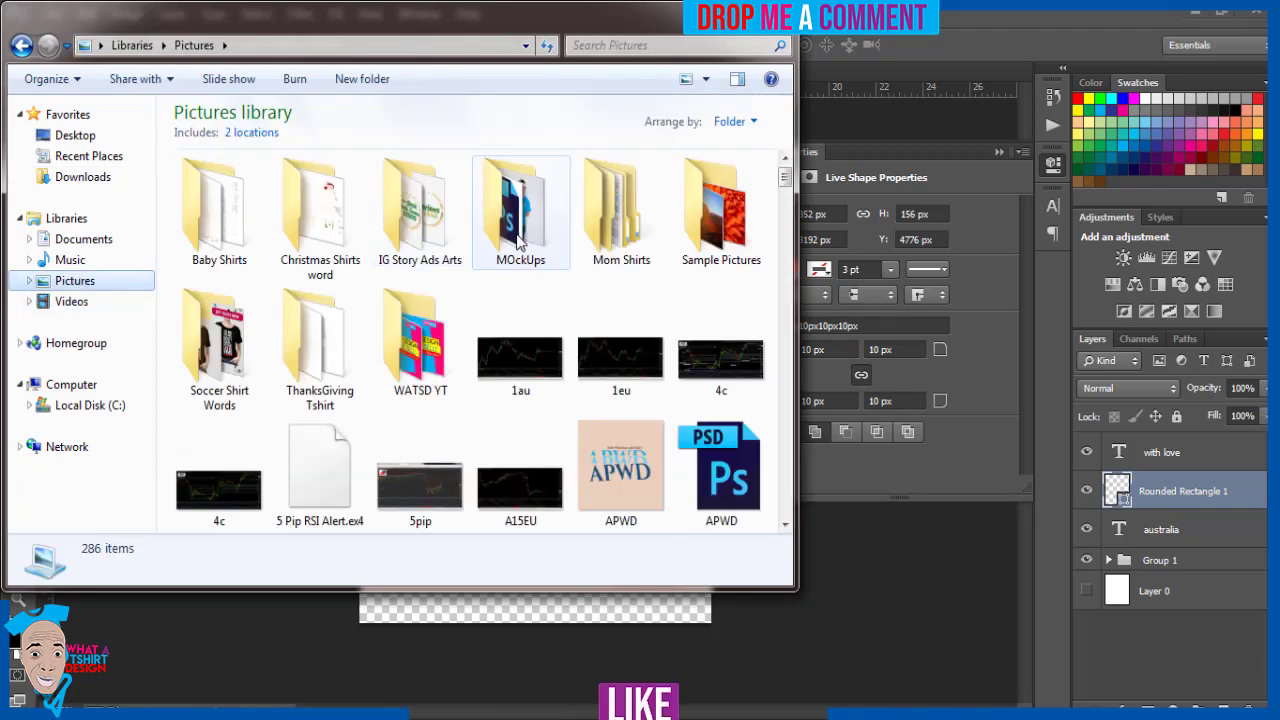
pyautogui.doubleClick(519, 242)
pyautogui.doubleClick(336, 340)
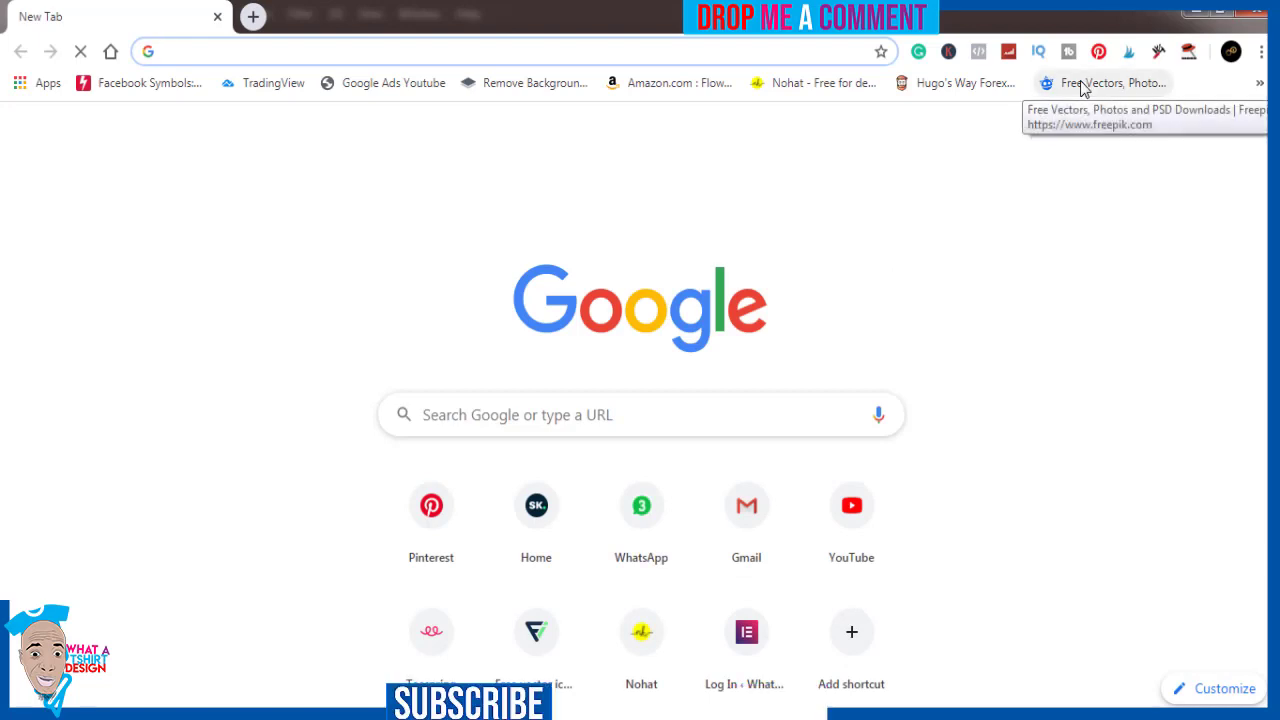
pyautogui.click(1249, 18)
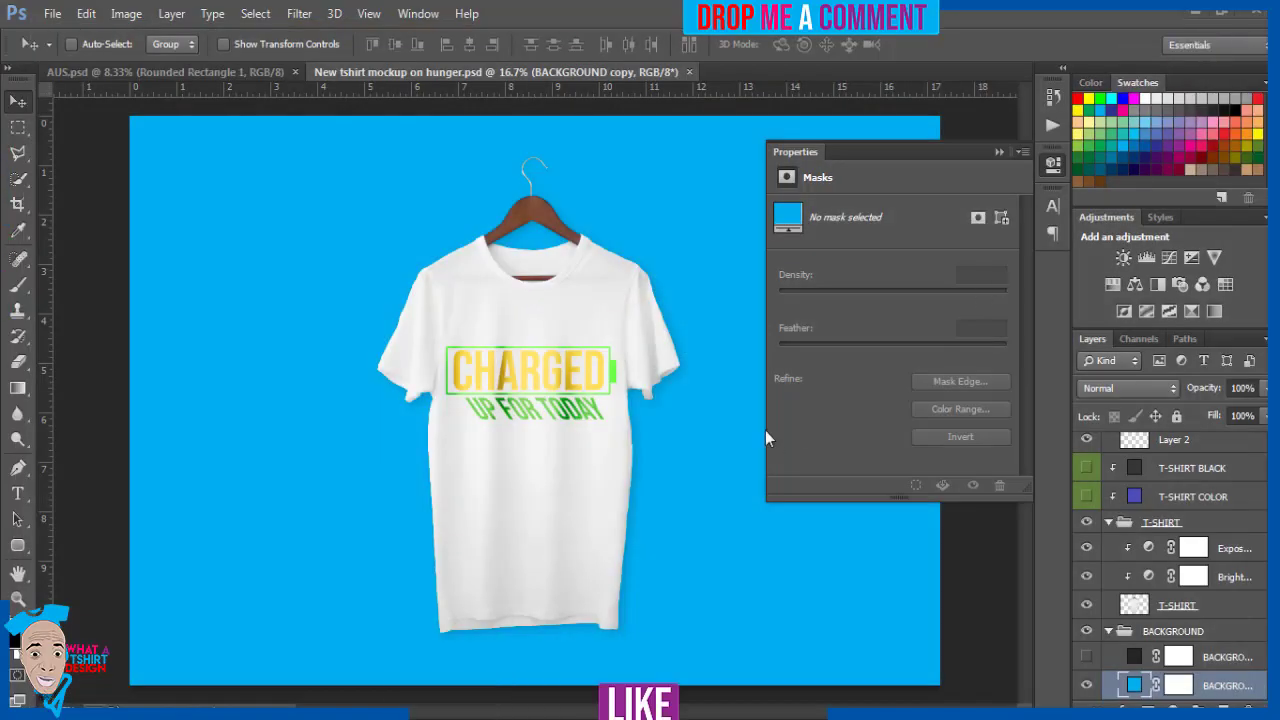
# Step: Close the masks Properties panel and open the YOUR DESIGN HERE smart object as Layer 3.psb
pyautogui.click(997, 153)
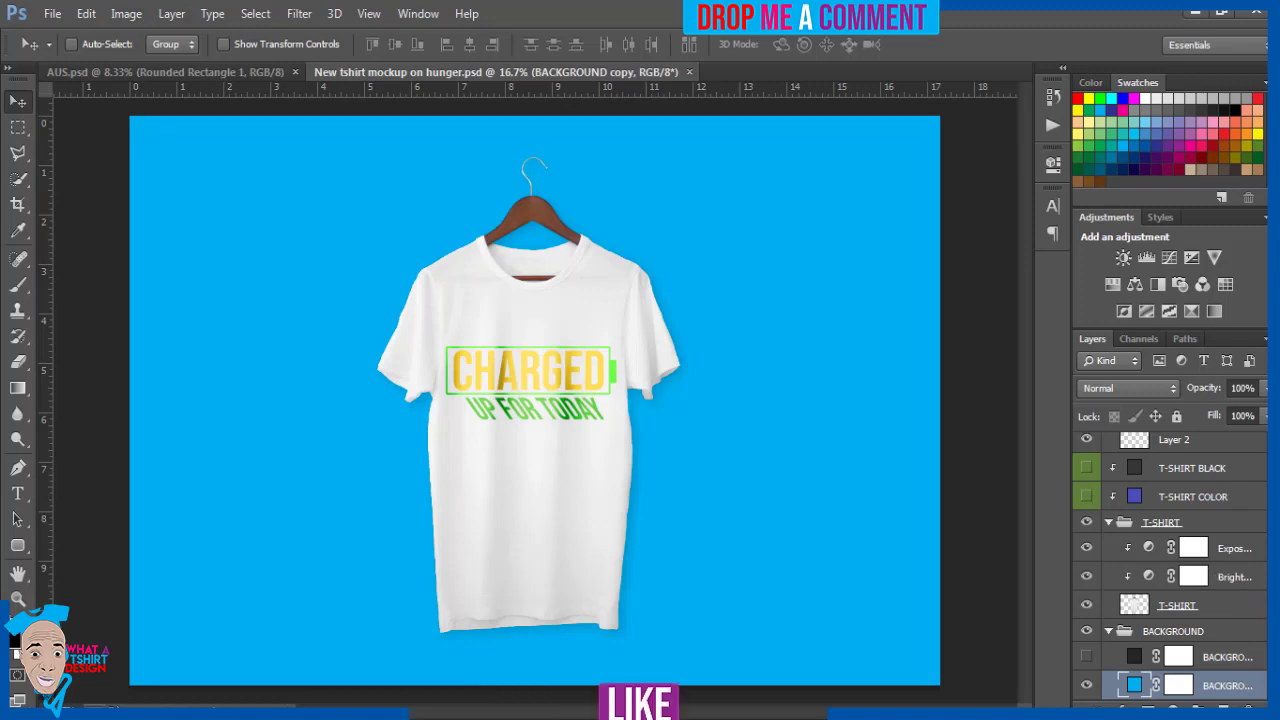
pyautogui.scroll(2, 1170, 565)
pyautogui.scroll(3, 1170, 565)
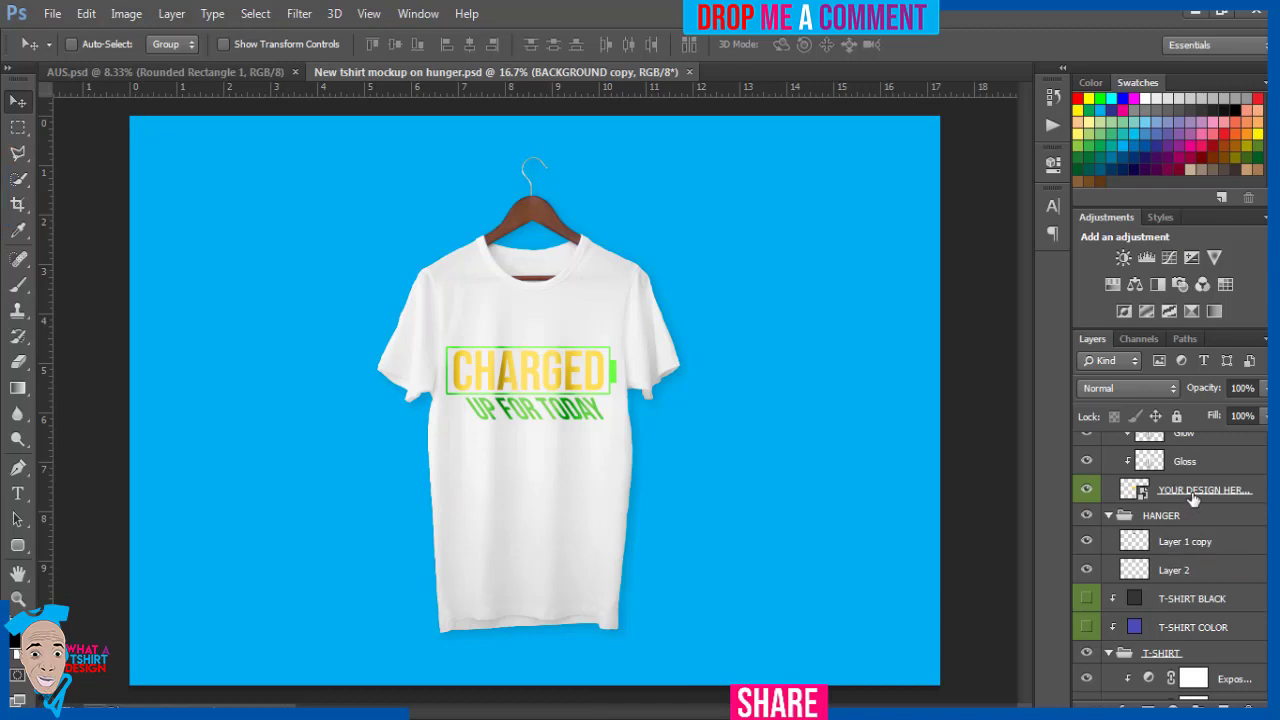
pyautogui.doubleClick(1130, 492)
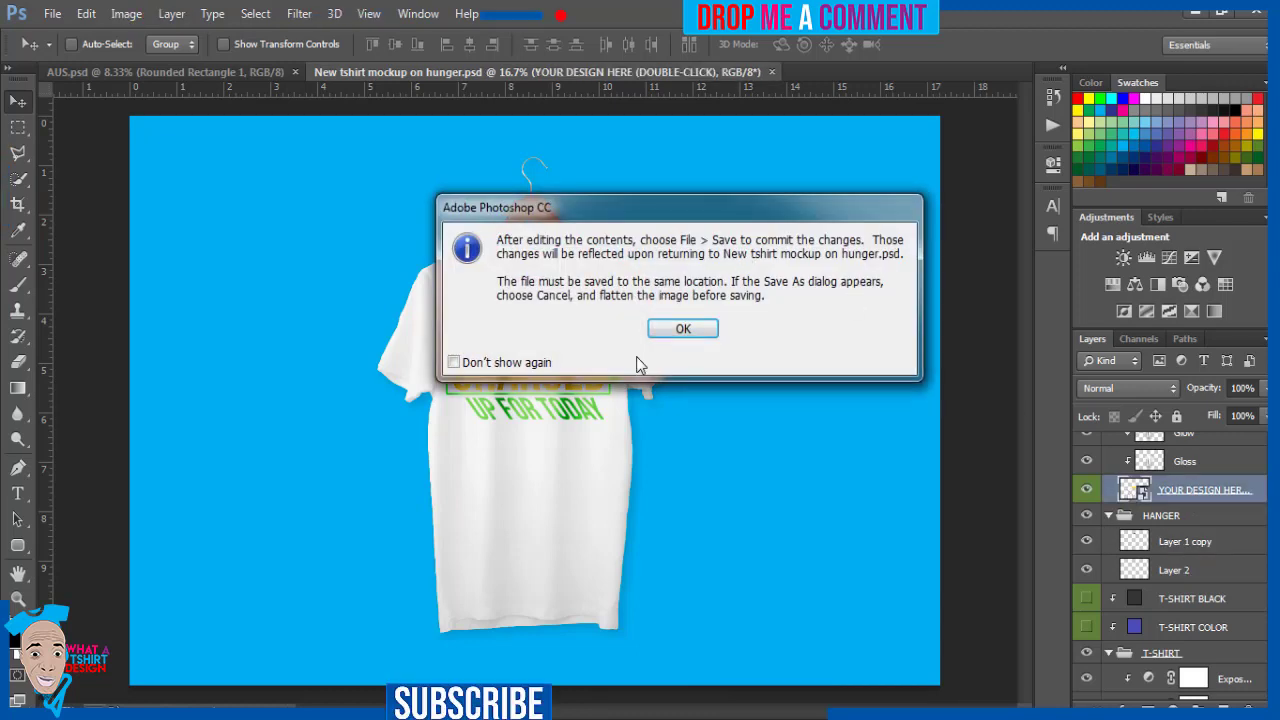
pyautogui.click(680, 330)
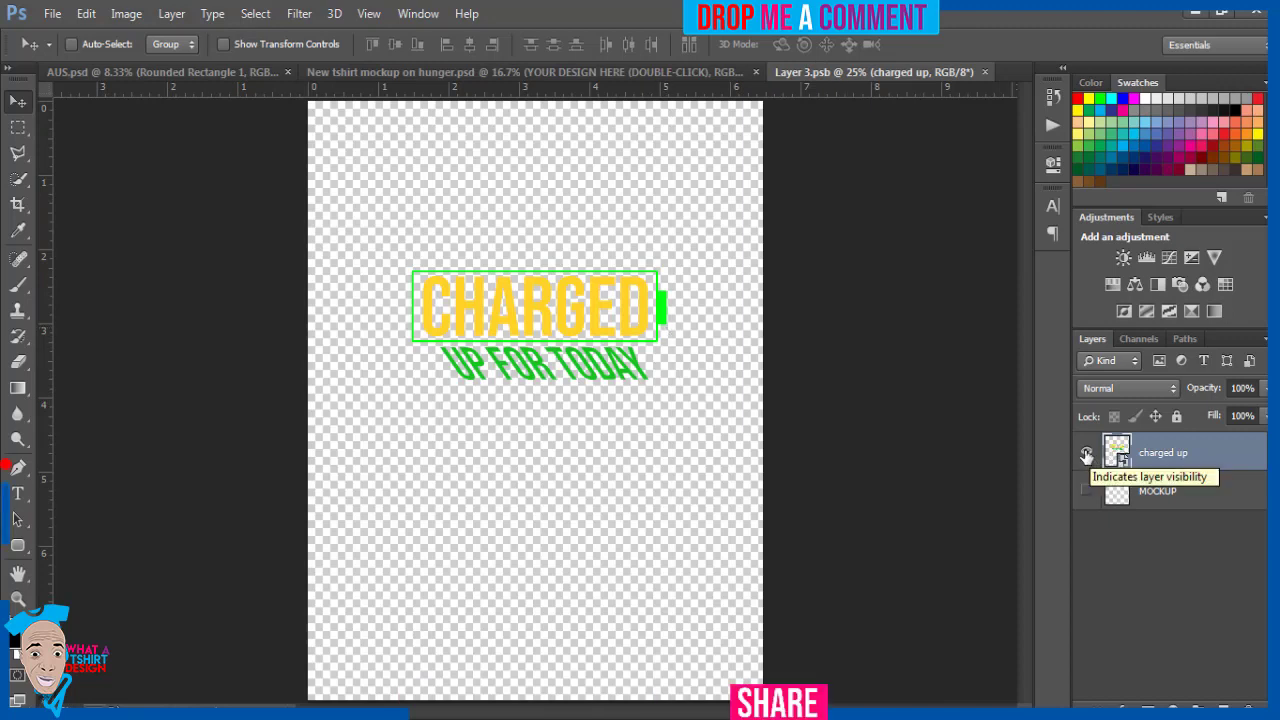
# Step: Hide the 'charged up' layer and drag the AUS PNG from Pictures onto the canvas
pyautogui.click(1086, 456)
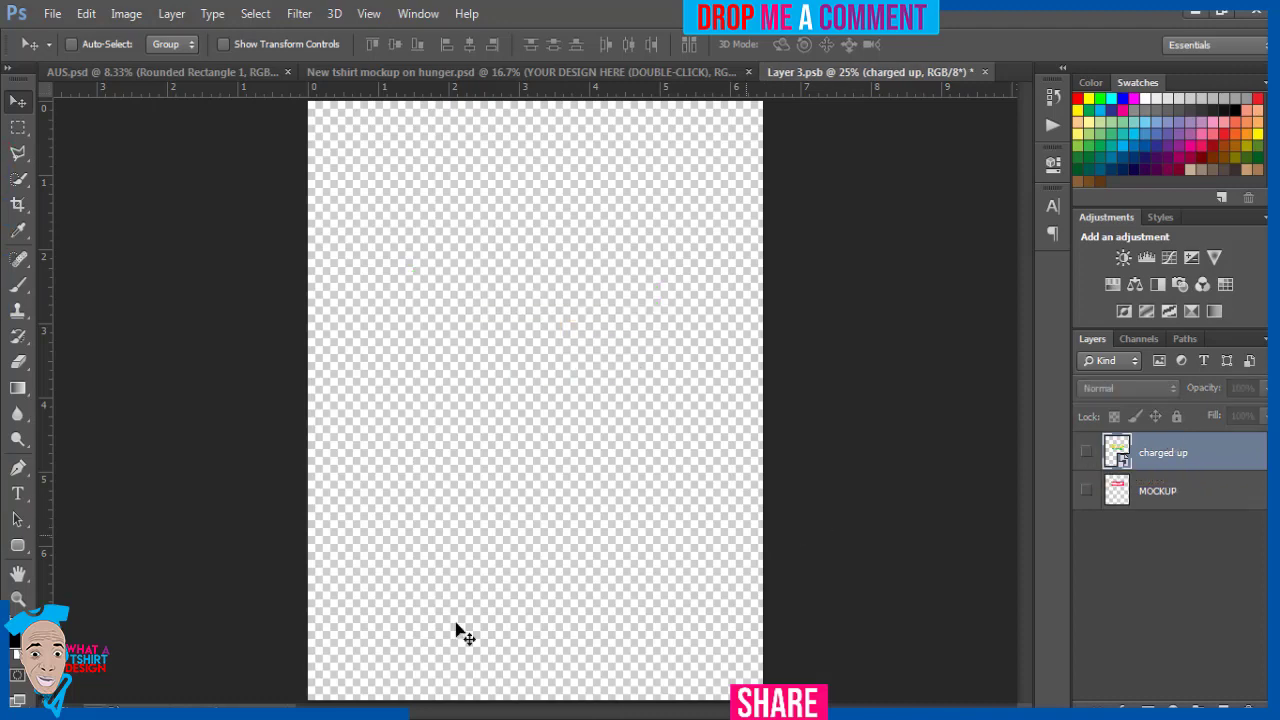
pyautogui.hotkey('ctrl', 'o')
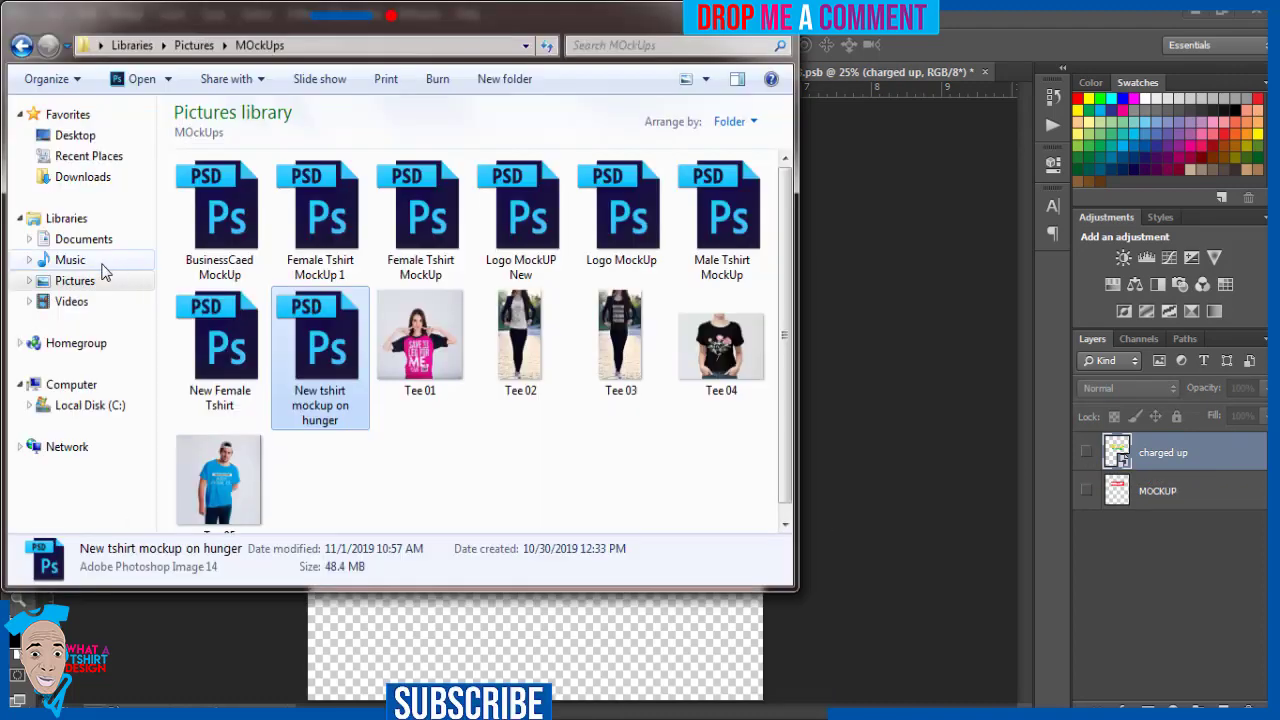
pyautogui.click(78, 283)
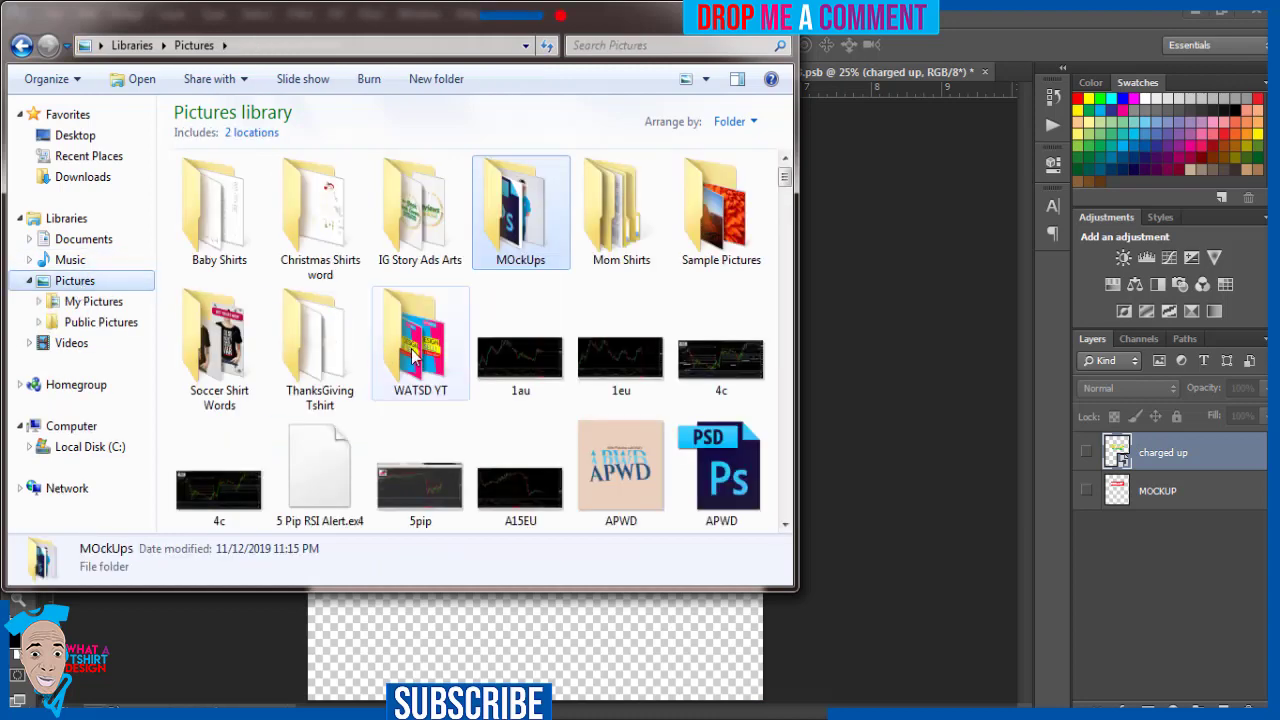
pyautogui.click(413, 357)
pyautogui.write('au')
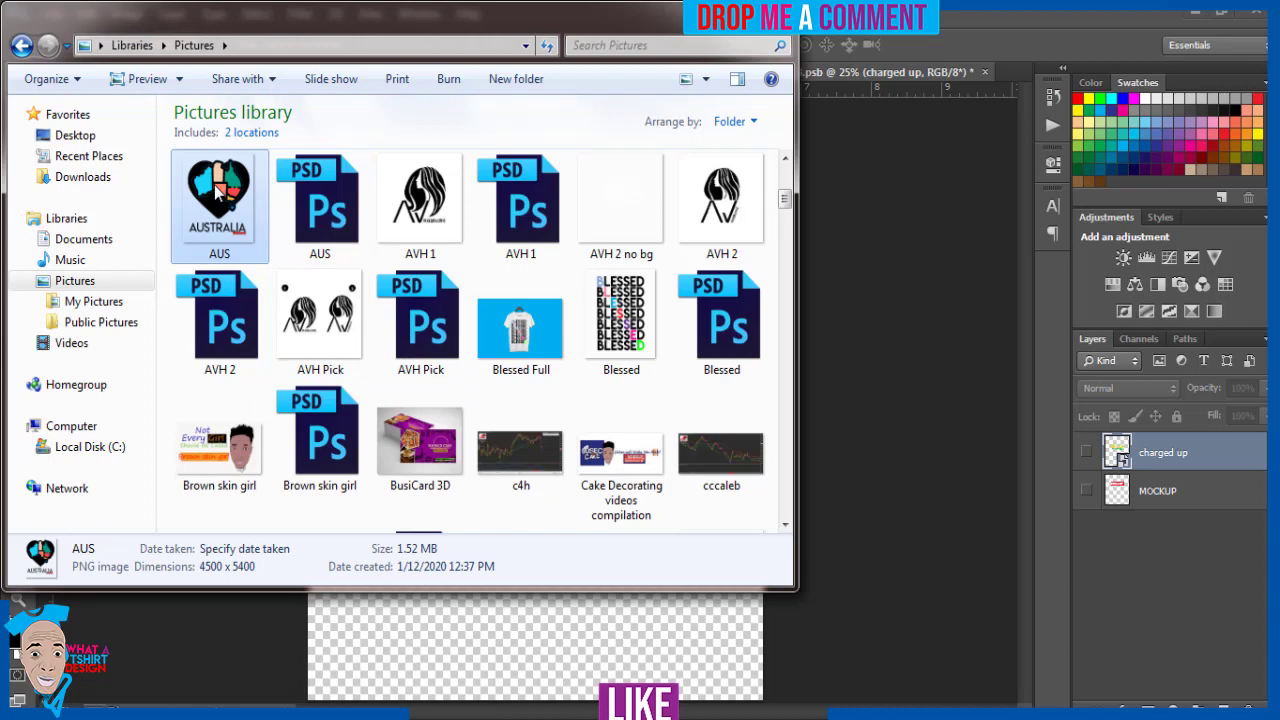
pyautogui.moveTo(218, 193); pyautogui.dragTo(541, 648)
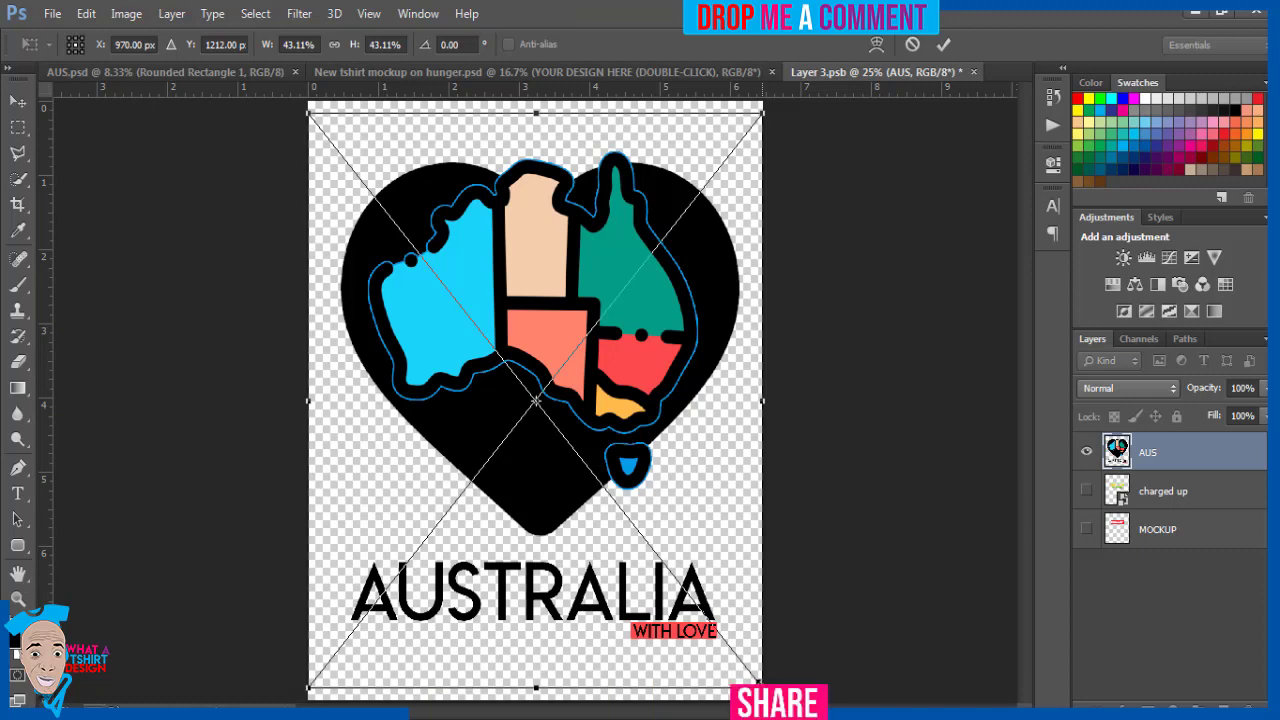
# Step: Scale the AUS design to about 24%, save Layer 3.psb, and view the T-shirt mockup
pyautogui.moveTo(762, 687)
pyautogui.mouseDown()
pyautogui.moveTo(672, 538)
pyautogui.moveTo(679, 549)
pyautogui.mouseUp()
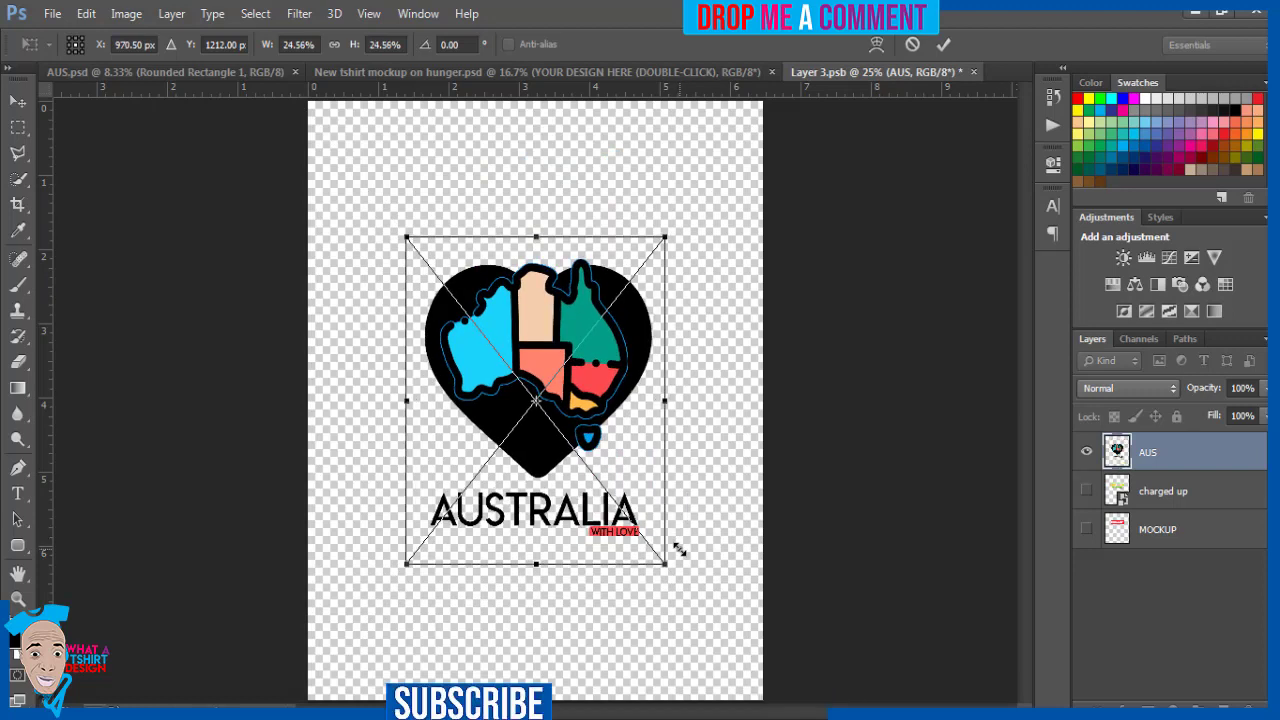
pyautogui.press('v')
pyautogui.press('Return')
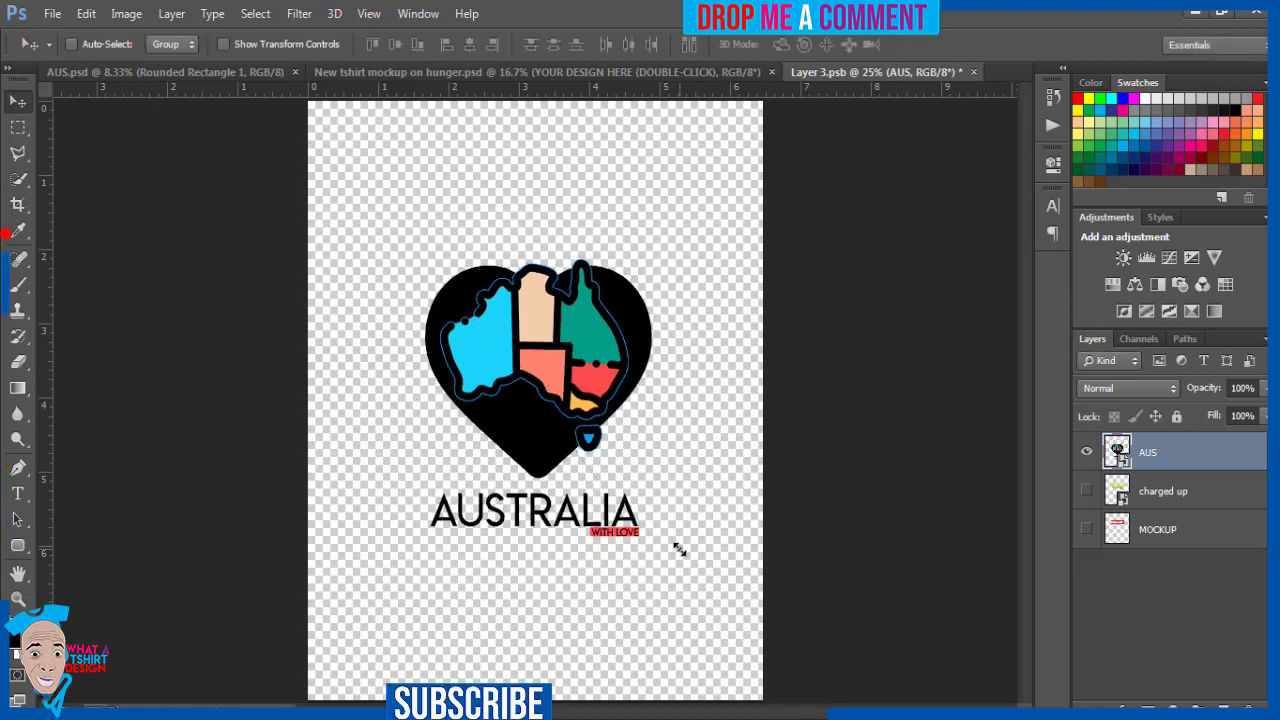
pyautogui.click(50, 14)
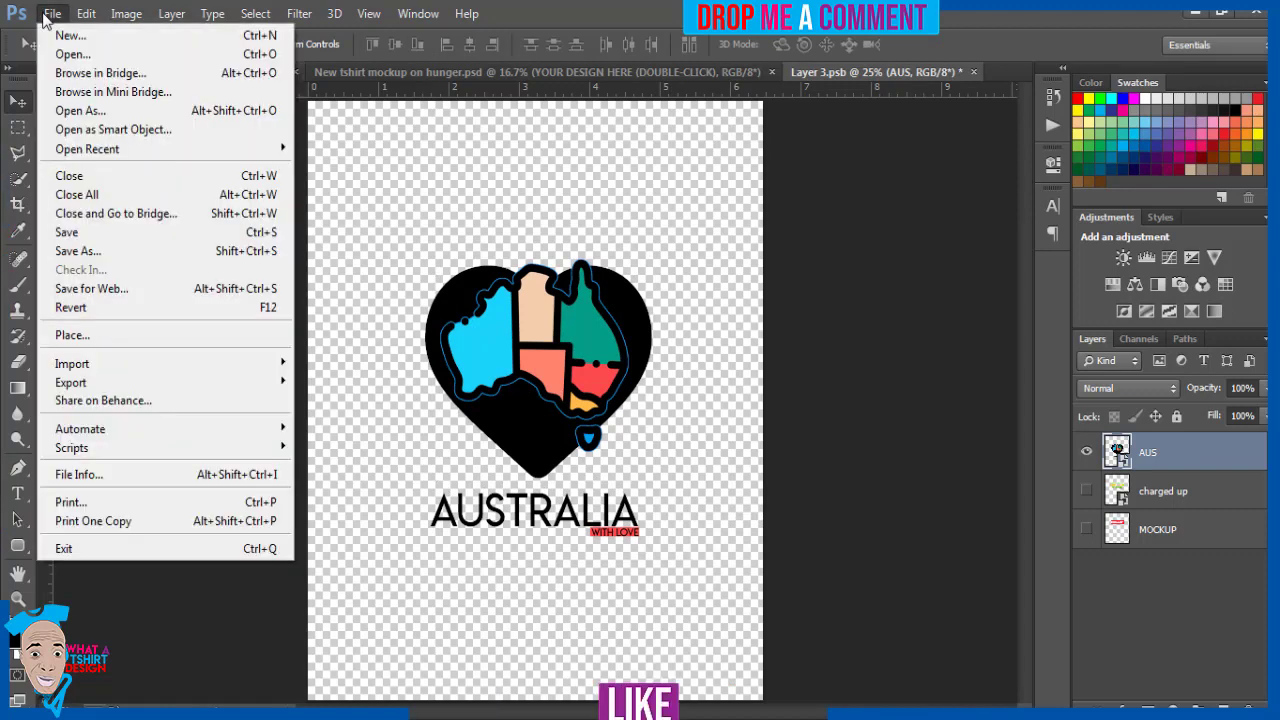
pyautogui.click(90, 238)
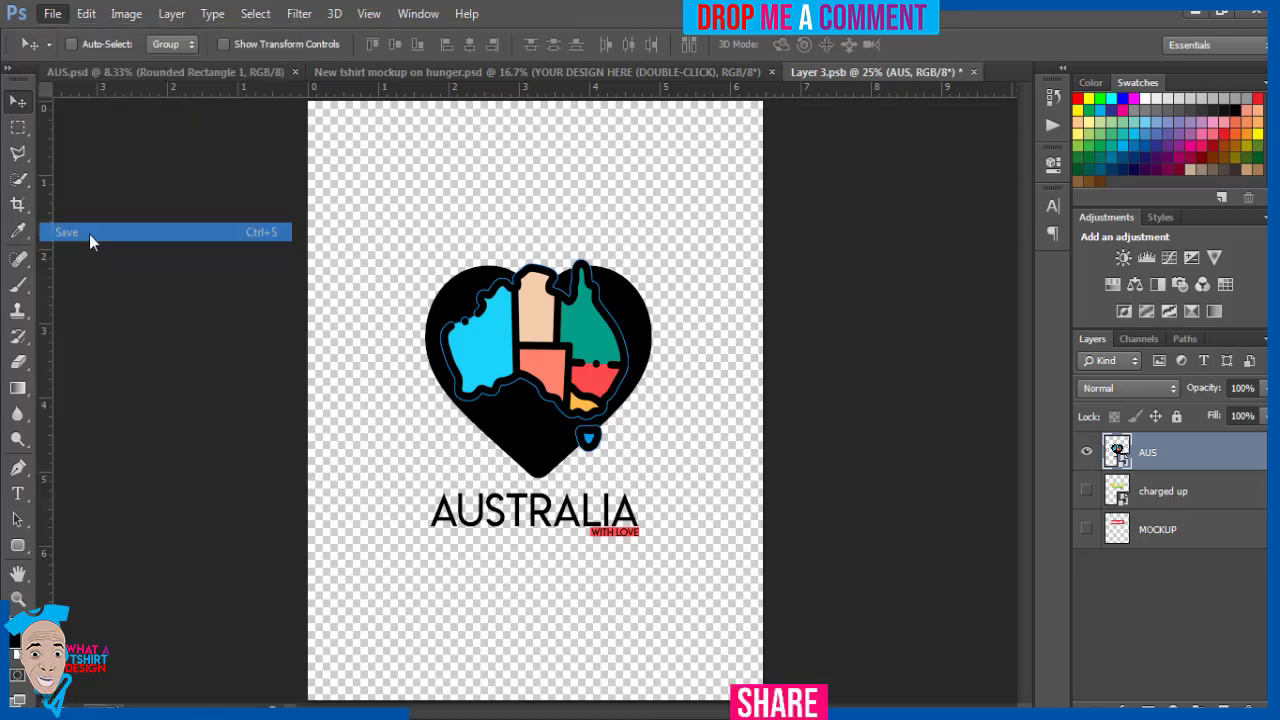
pyautogui.click(375, 72)
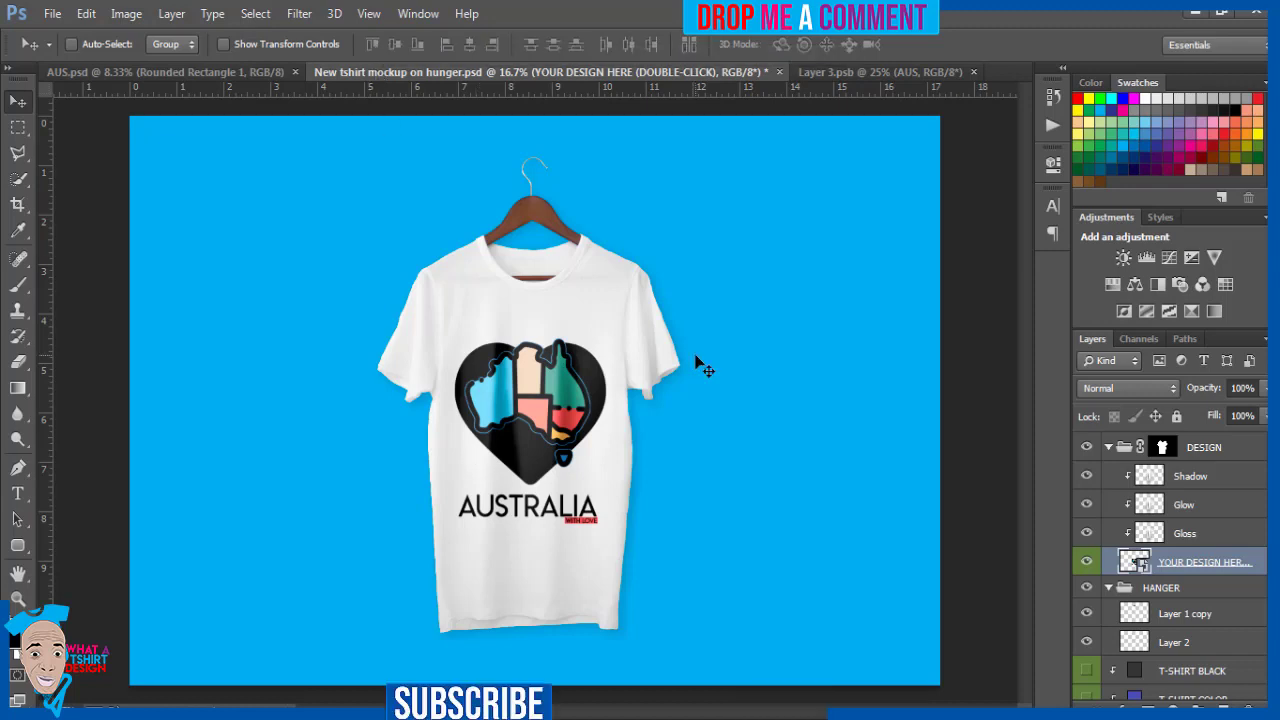
# Step: Nudge the AUS design up twice in Layer 3.psb, save, and check the mockup
pyautogui.click(862, 71)
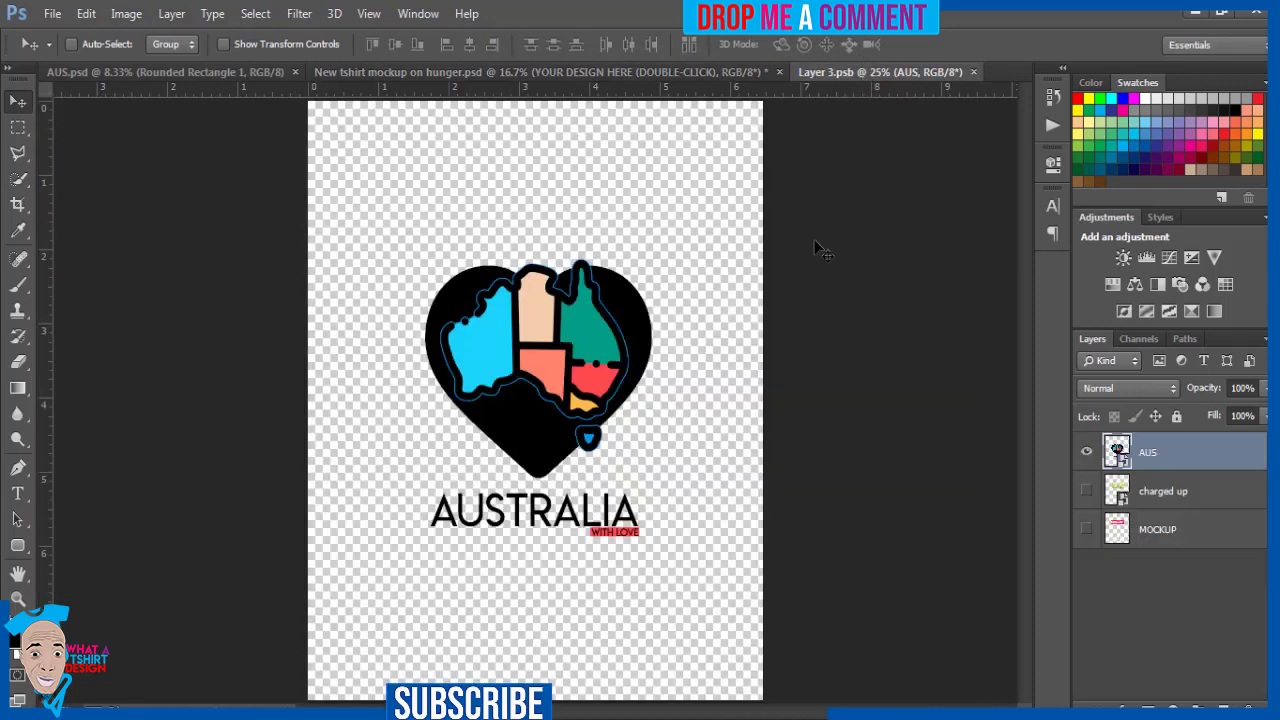
pyautogui.hotkey('shift', 'Up')
pyautogui.hotkey('shift', 'Up')
pyautogui.hotkey('shift', 'Up')
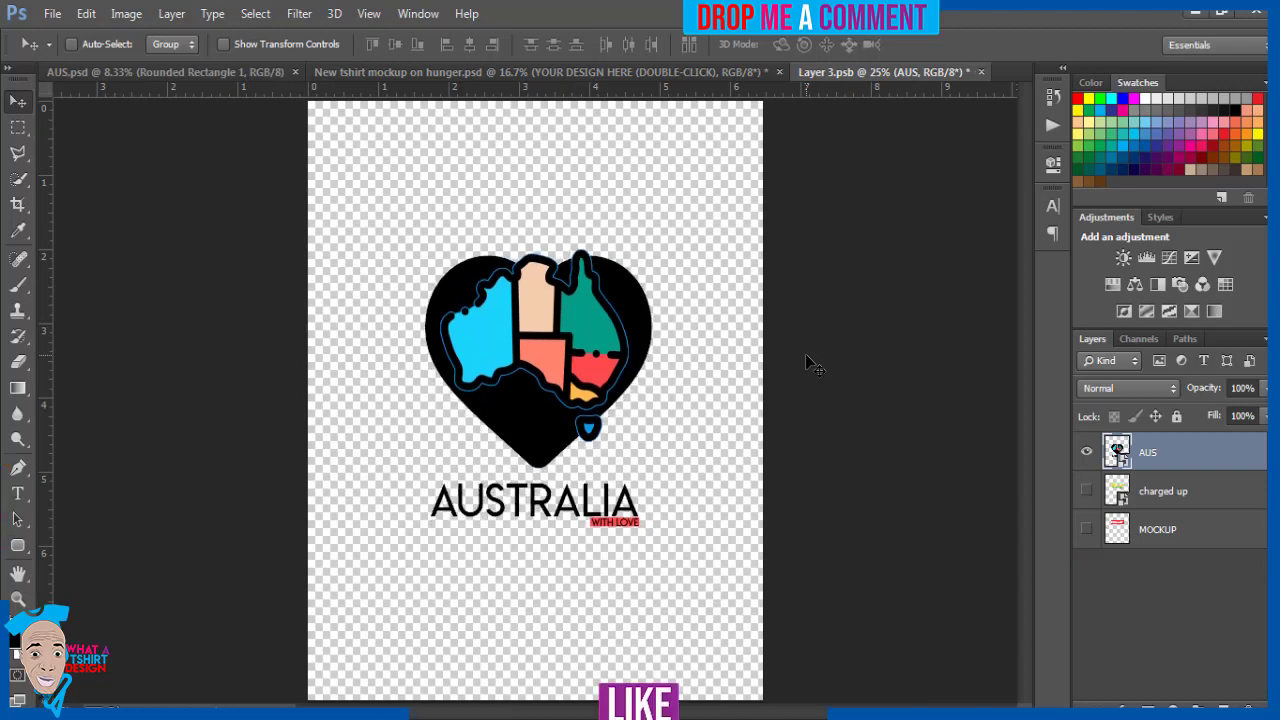
pyautogui.hotkey('shift', 'Up')
pyautogui.hotkey('shift', 'Up')
pyautogui.hotkey('shift', 'Up')
pyautogui.hotkey('shift', 'Up')
pyautogui.hotkey('shift', 'Up')
pyautogui.hotkey('shift', 'Up')
pyautogui.hotkey('shift', 'Up')
pyautogui.hotkey('shift', 'Up')
pyautogui.hotkey('shift', 'Up')
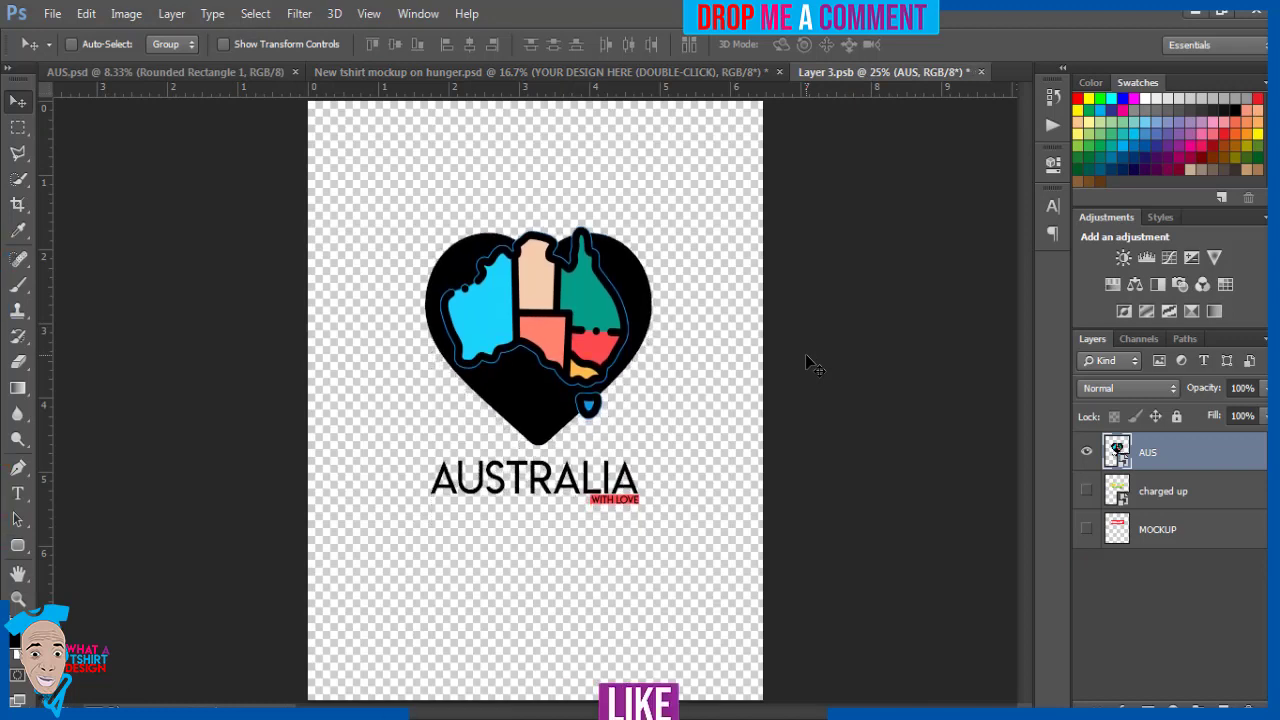
pyautogui.click(52, 13)
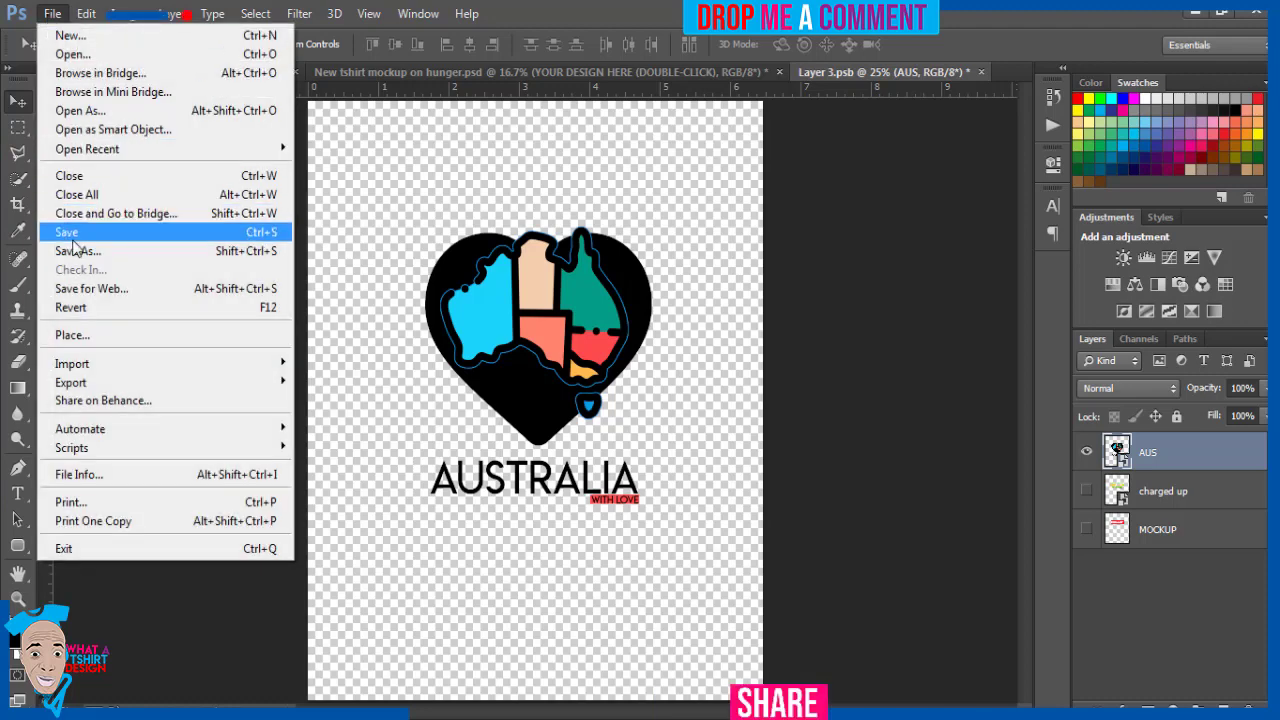
pyautogui.click(71, 234)
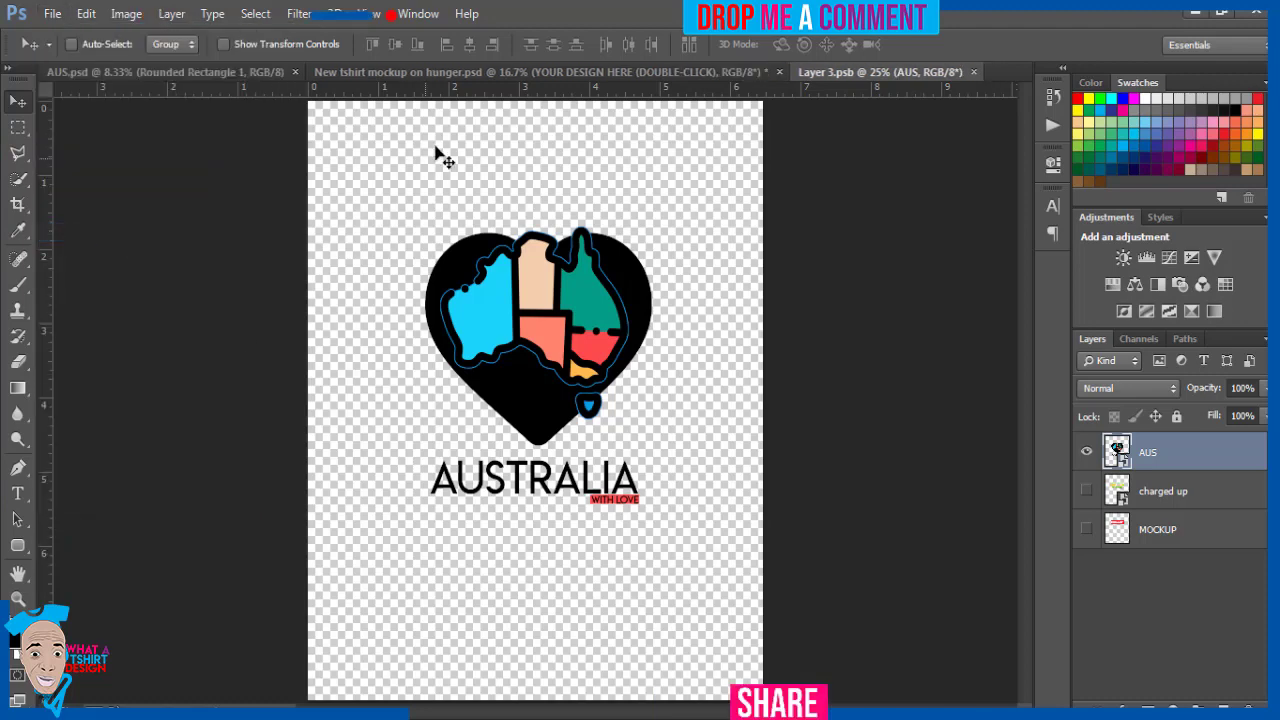
pyautogui.click(448, 74)
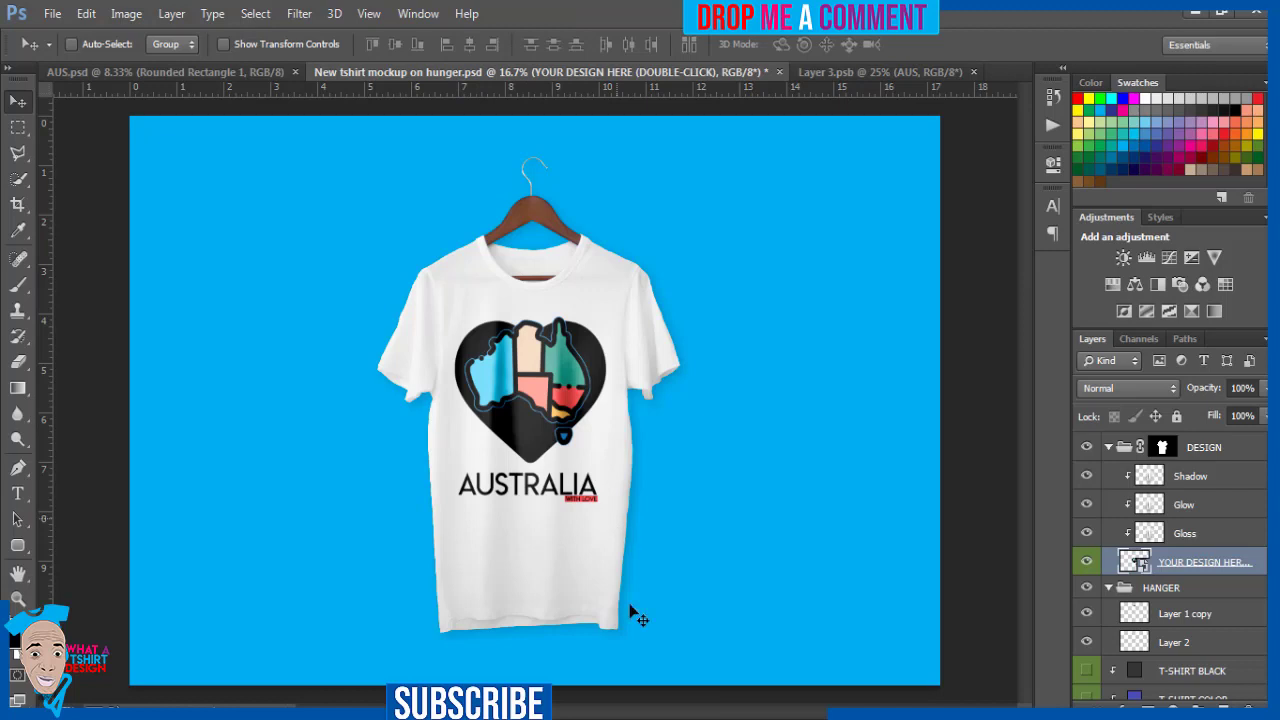
pyautogui.click(654, 714)
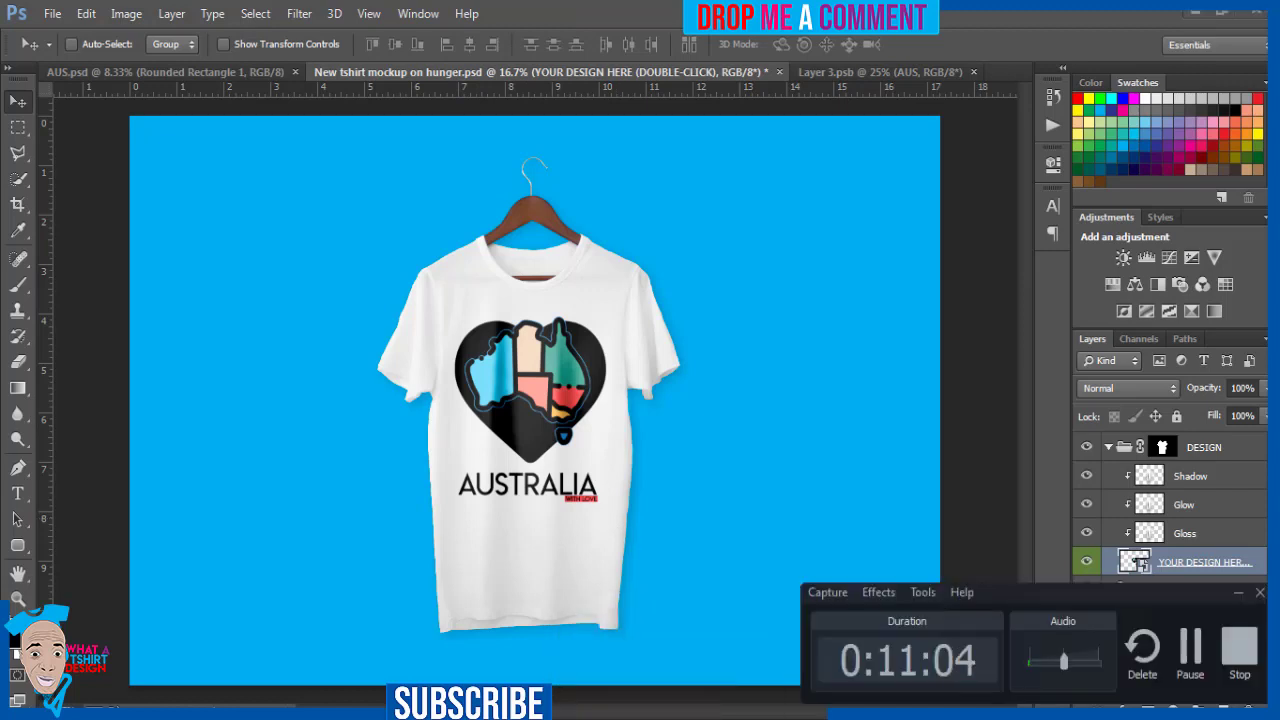